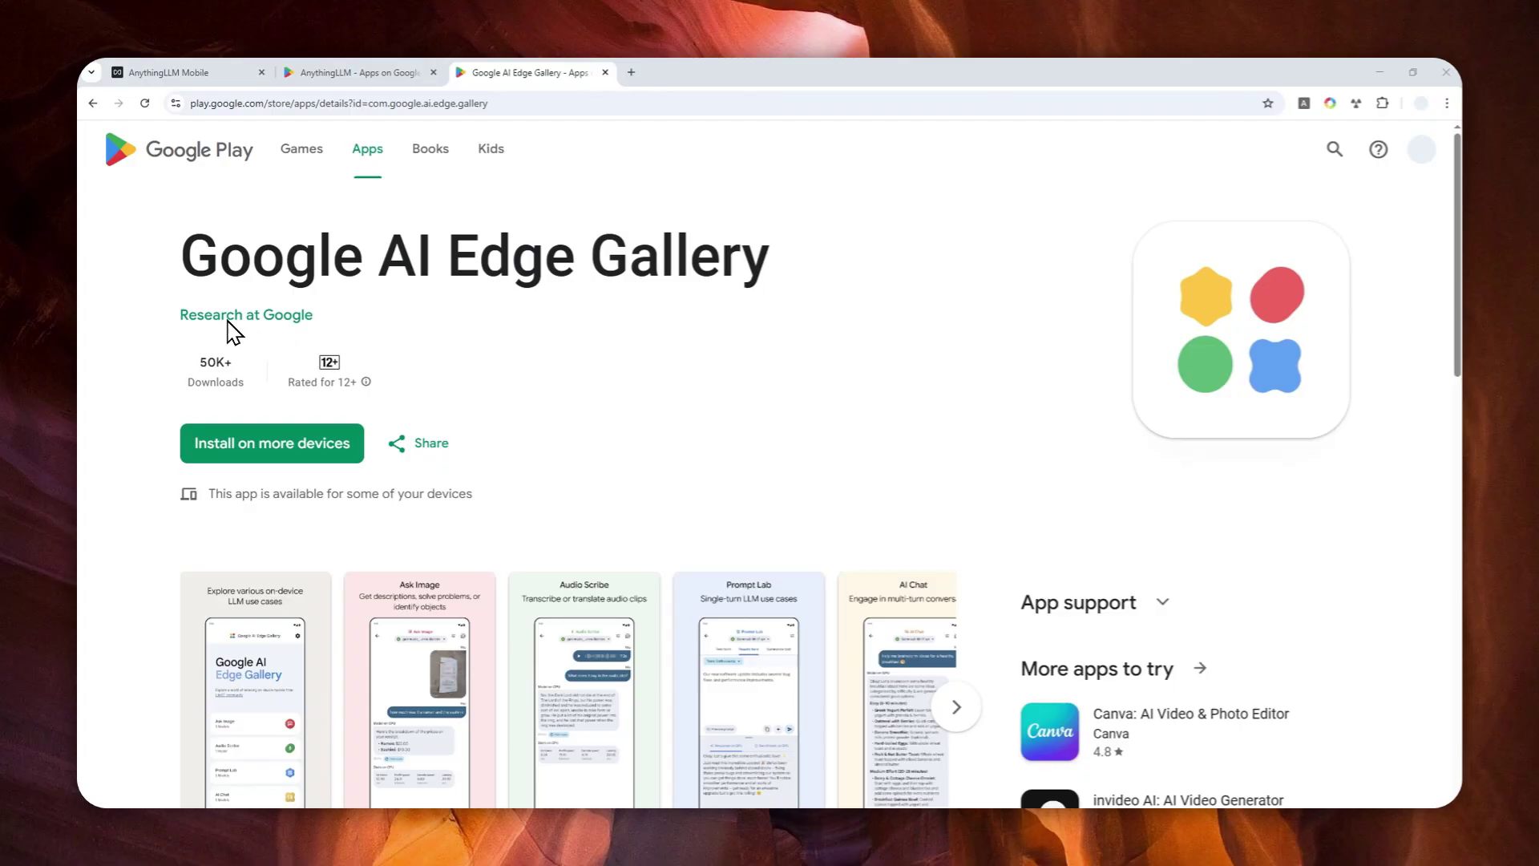
Step: Review the Google Play pages of Google AI Edge Gallery and AnythingLLM, including AnythingLLM's description area and app screenshots
drag(205, 277, 715, 284)
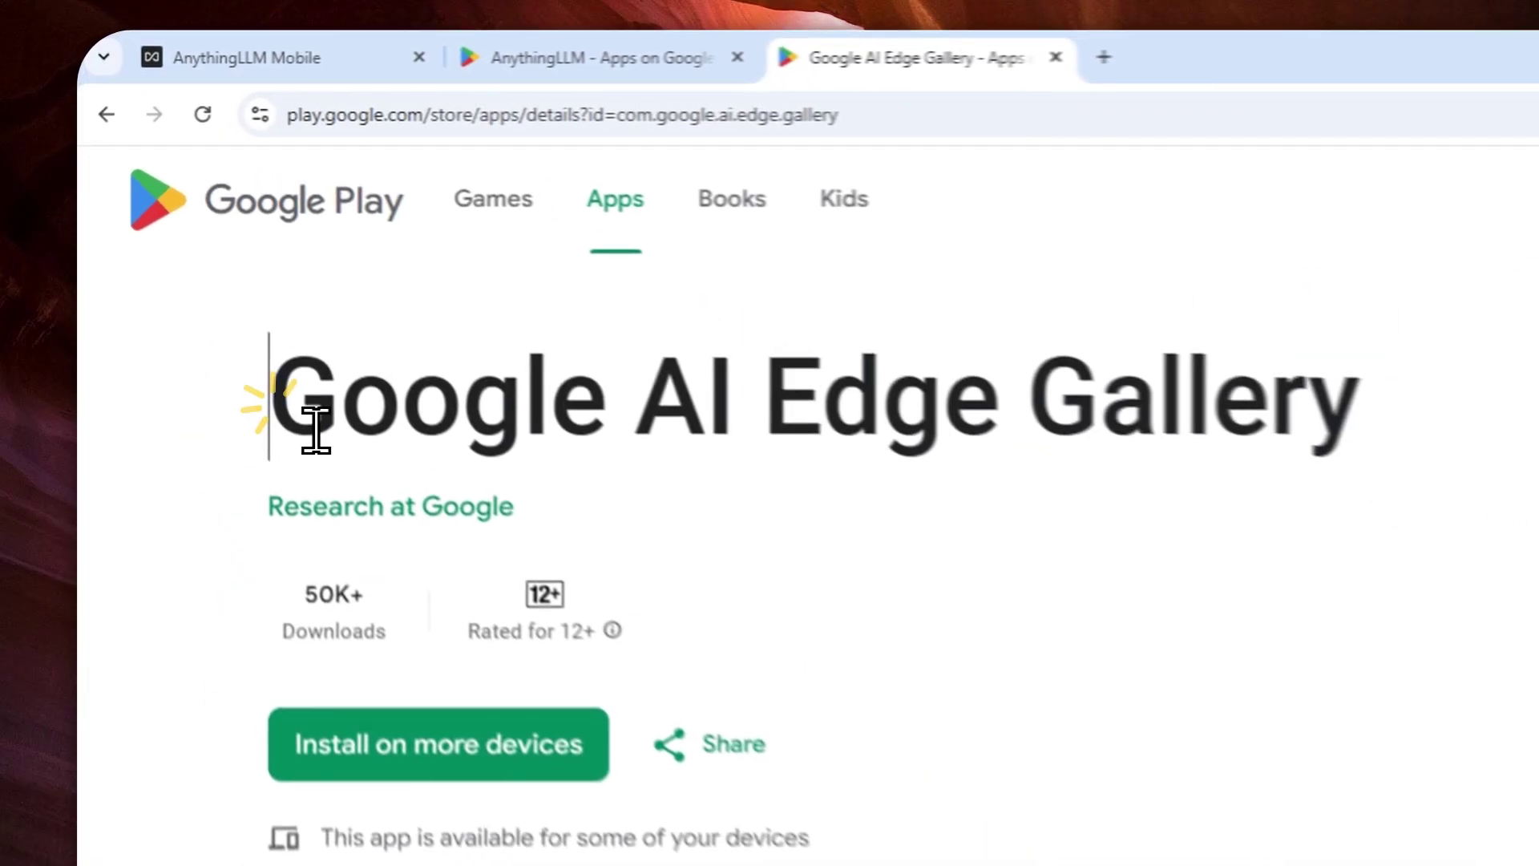
drag(1121, 472, 1274, 461)
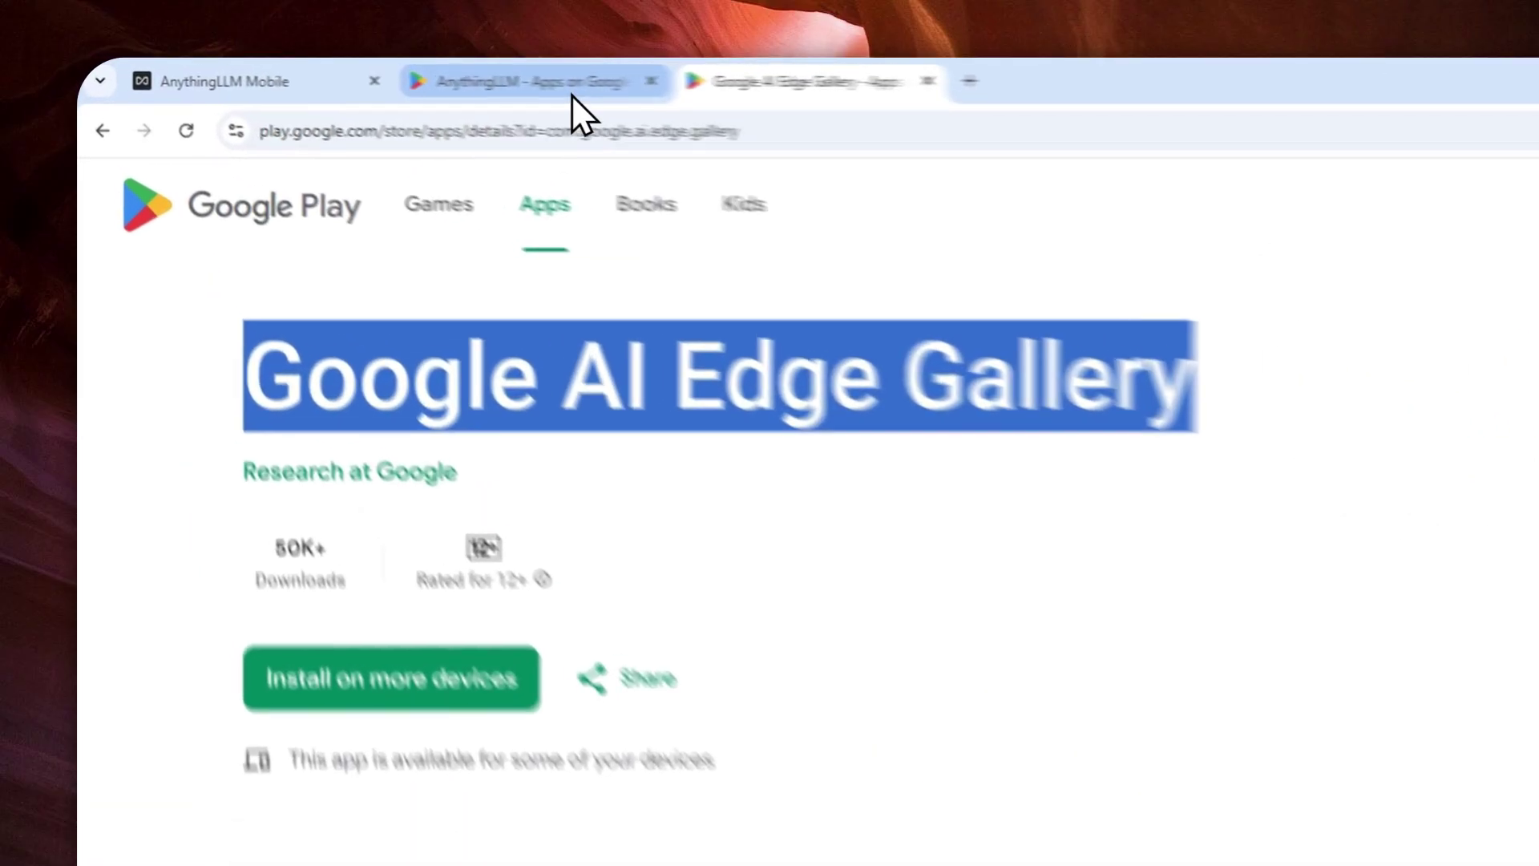
click(389, 80)
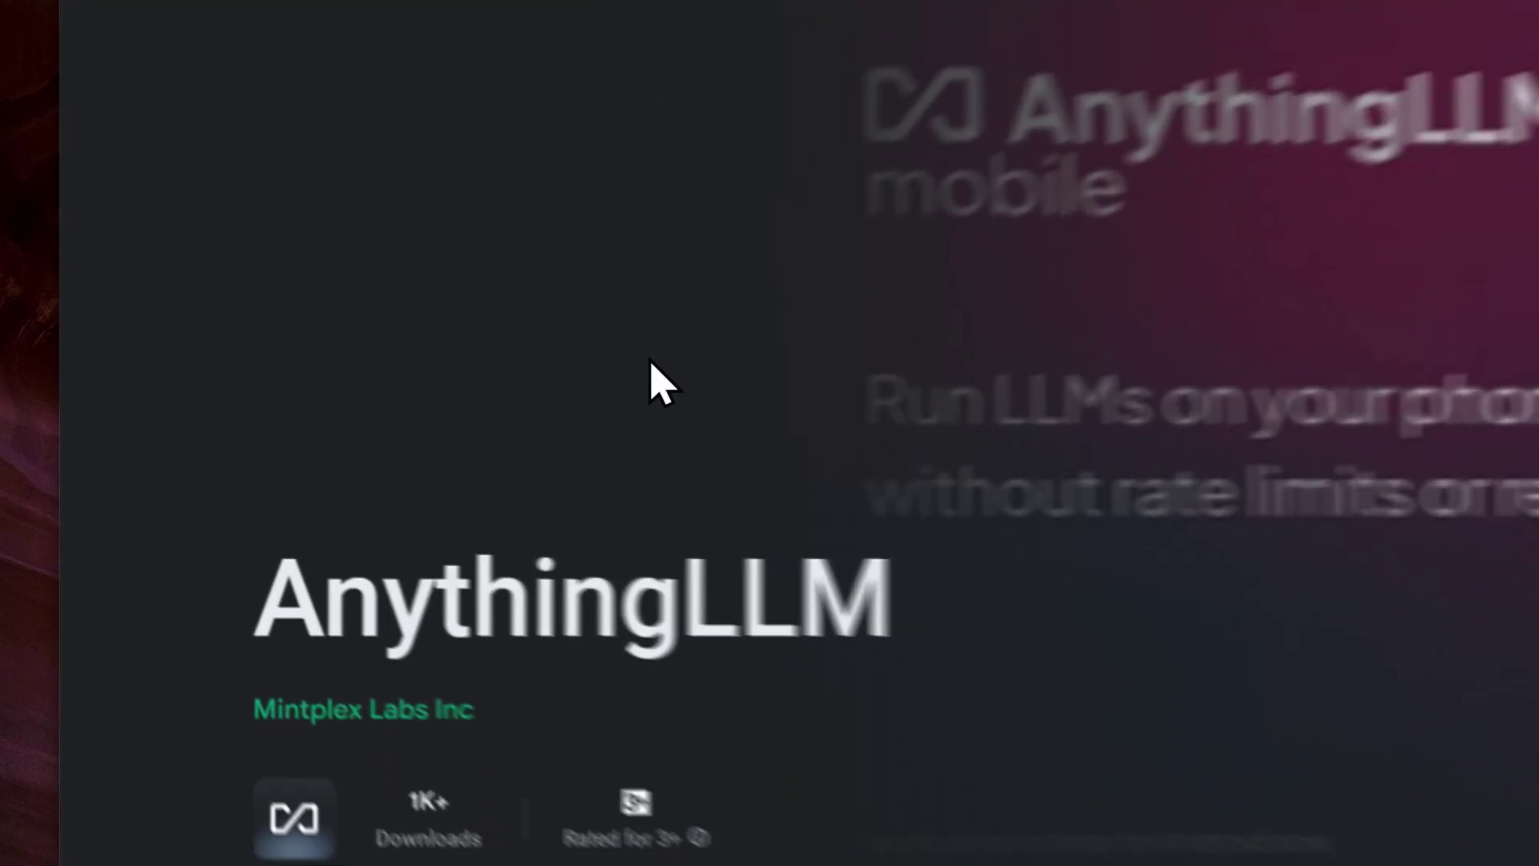
scroll(386, 423, down, 3)
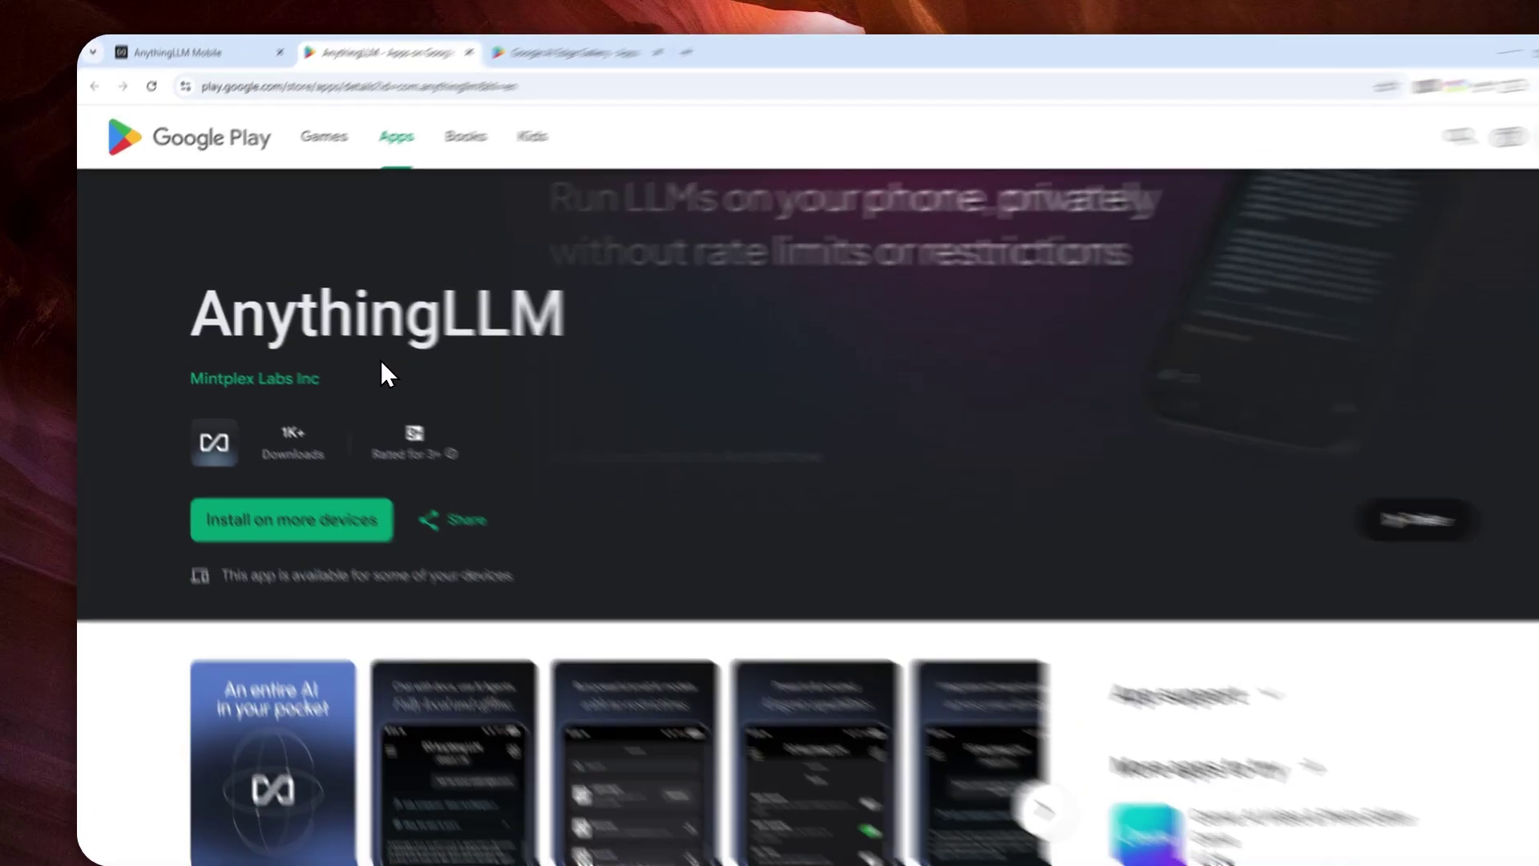
click(353, 351)
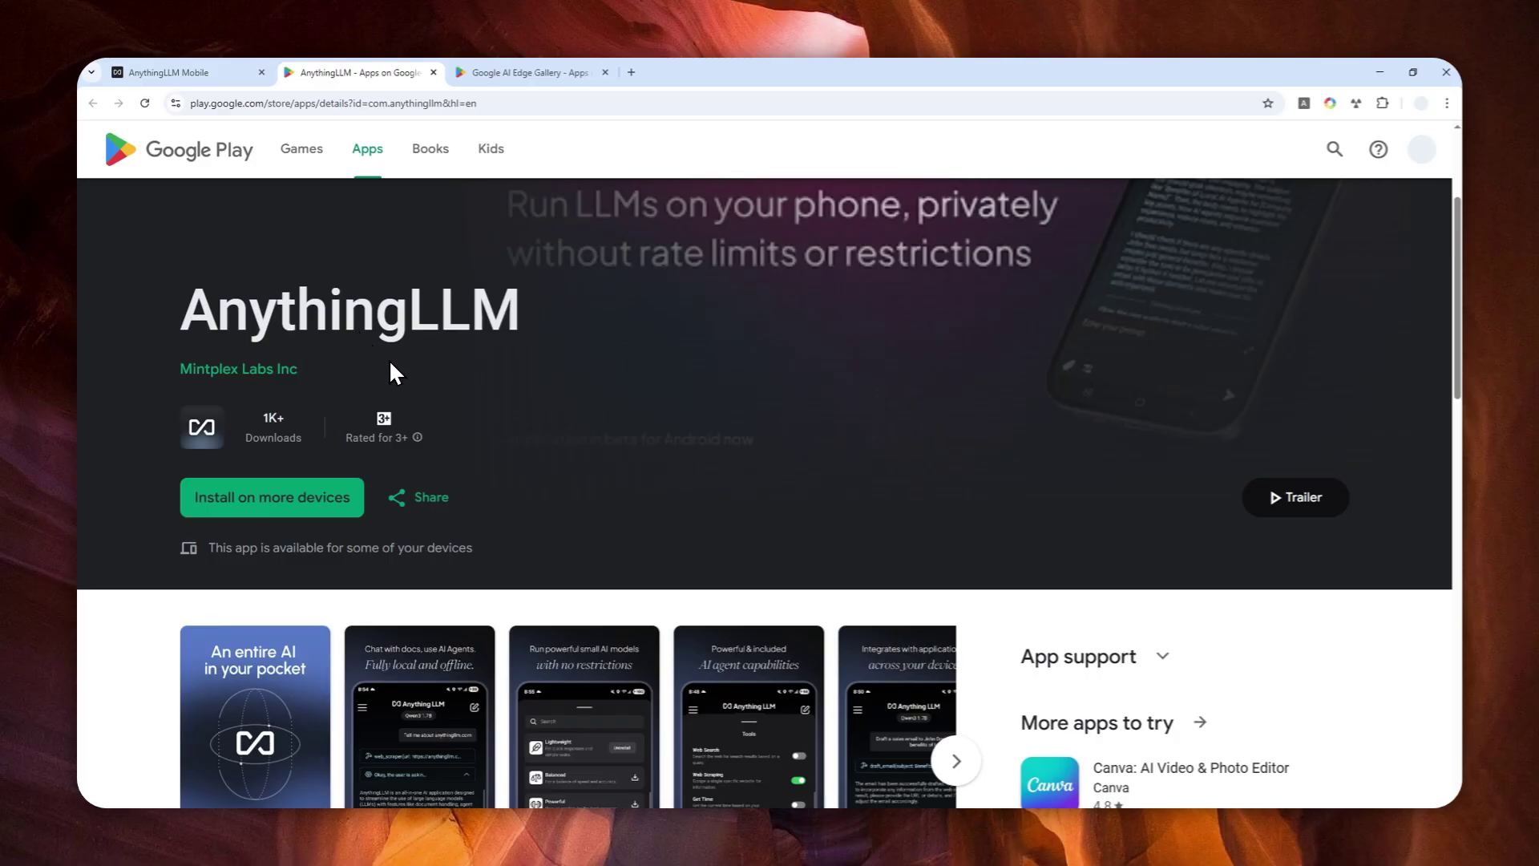
scroll(429, 320, down, 1)
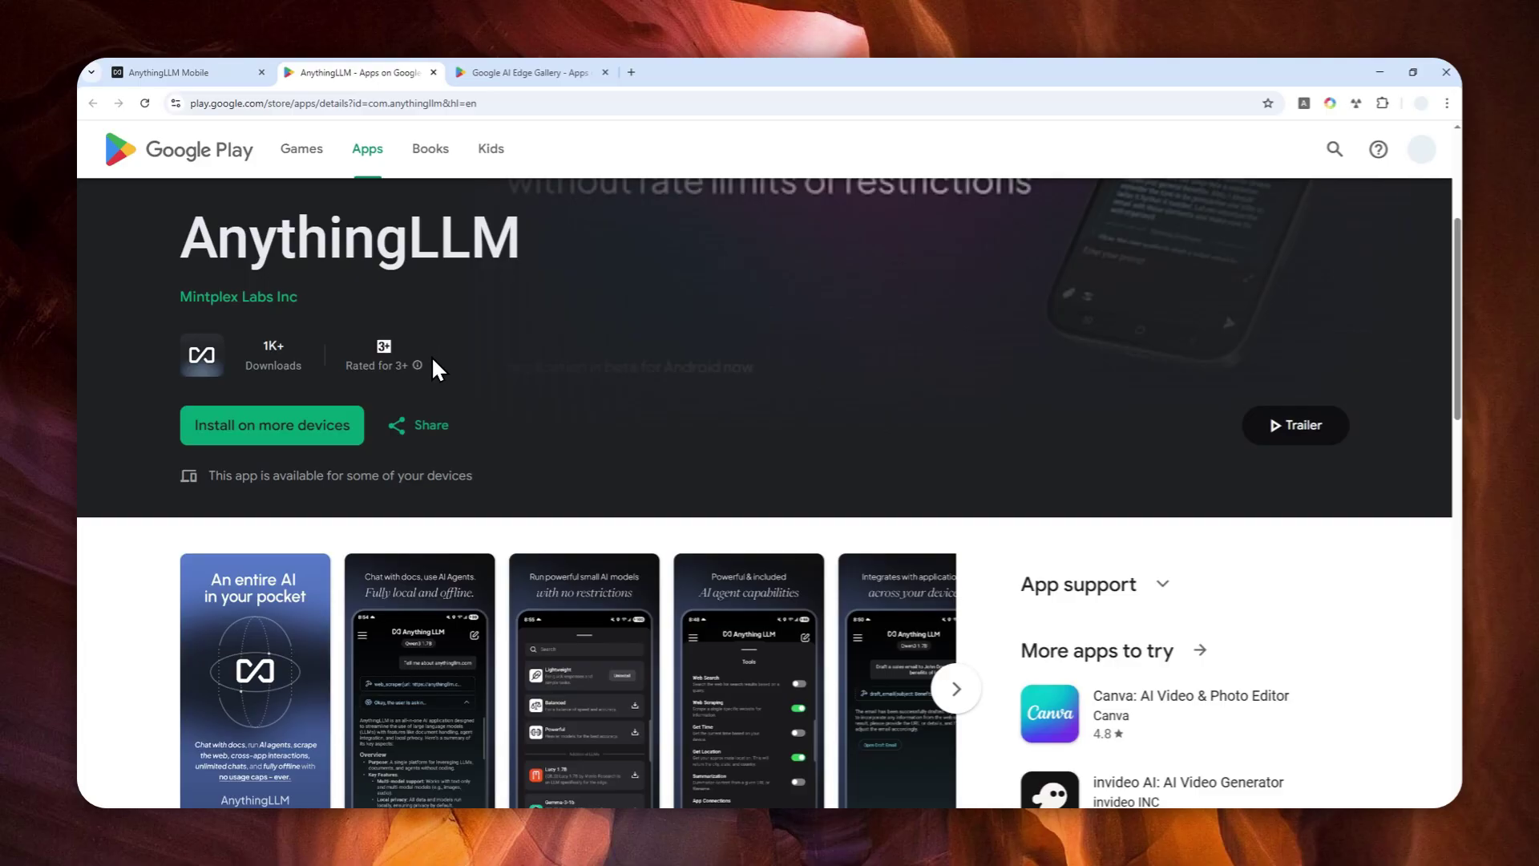
click(501, 71)
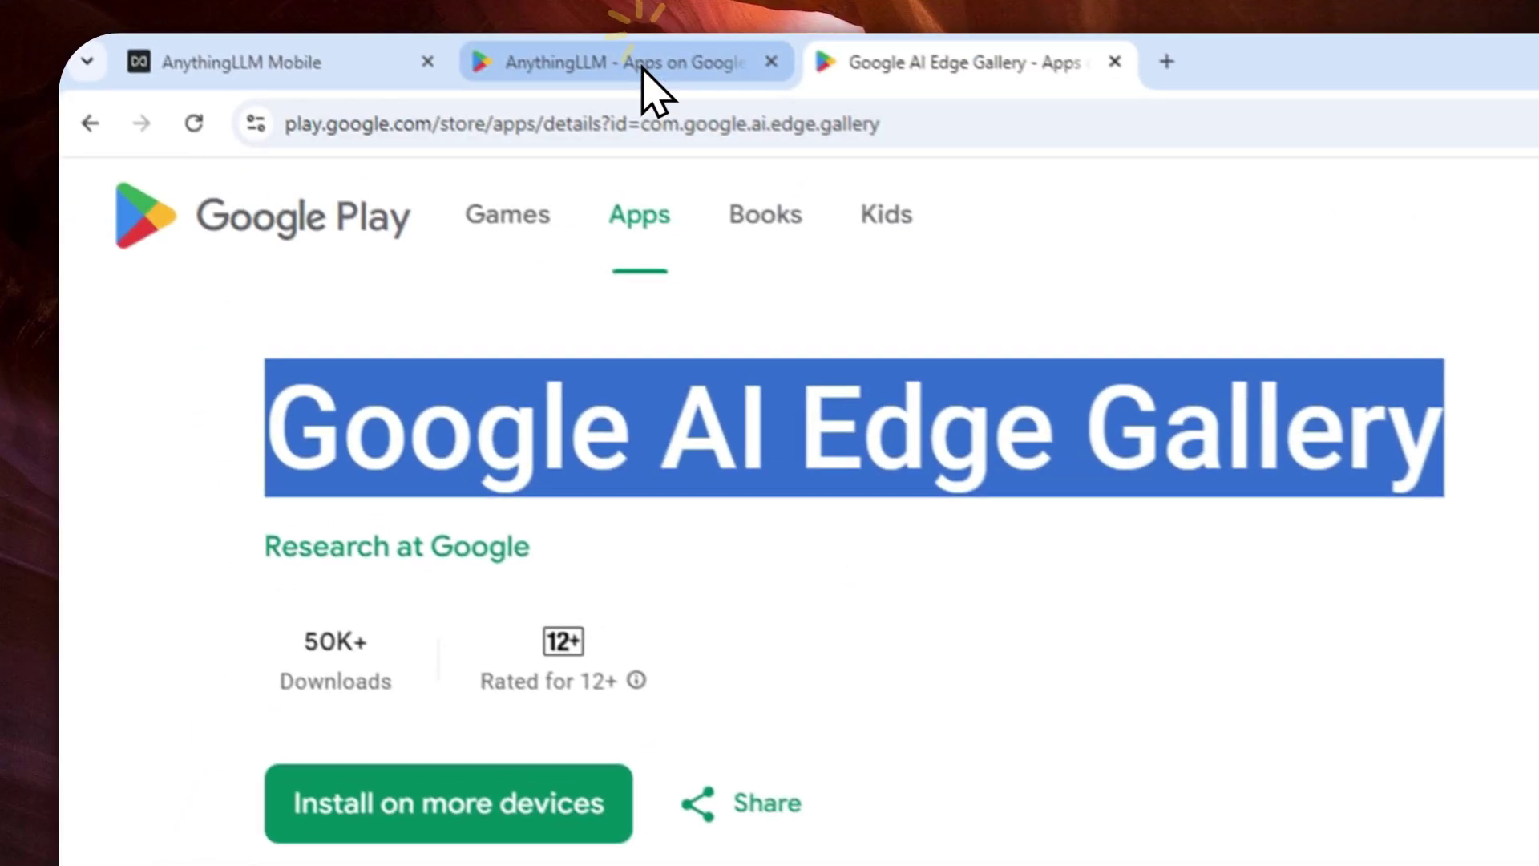
click(639, 75)
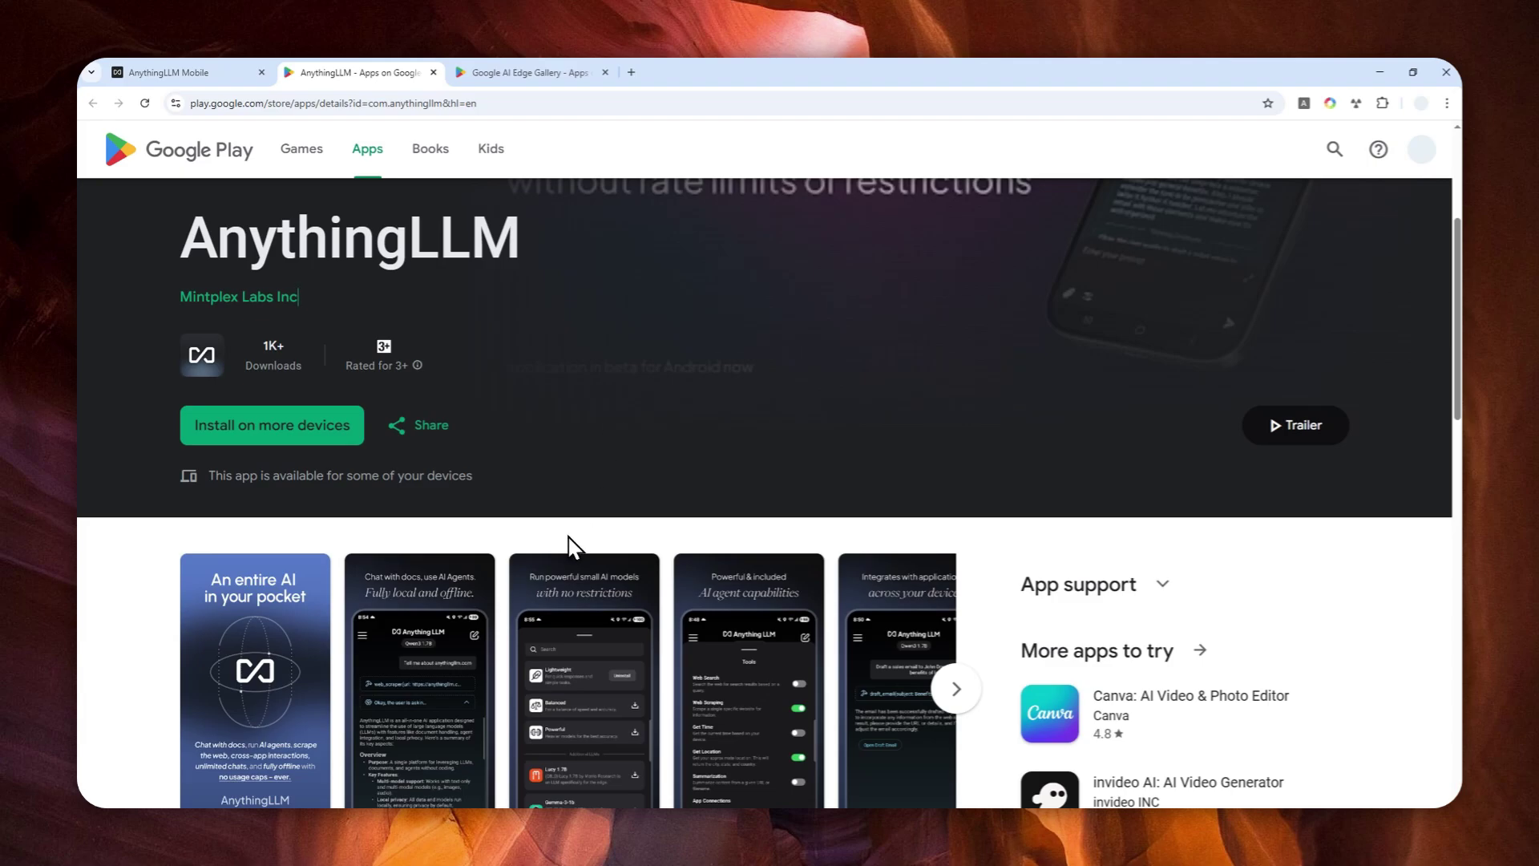
scroll(551, 535, down, 2)
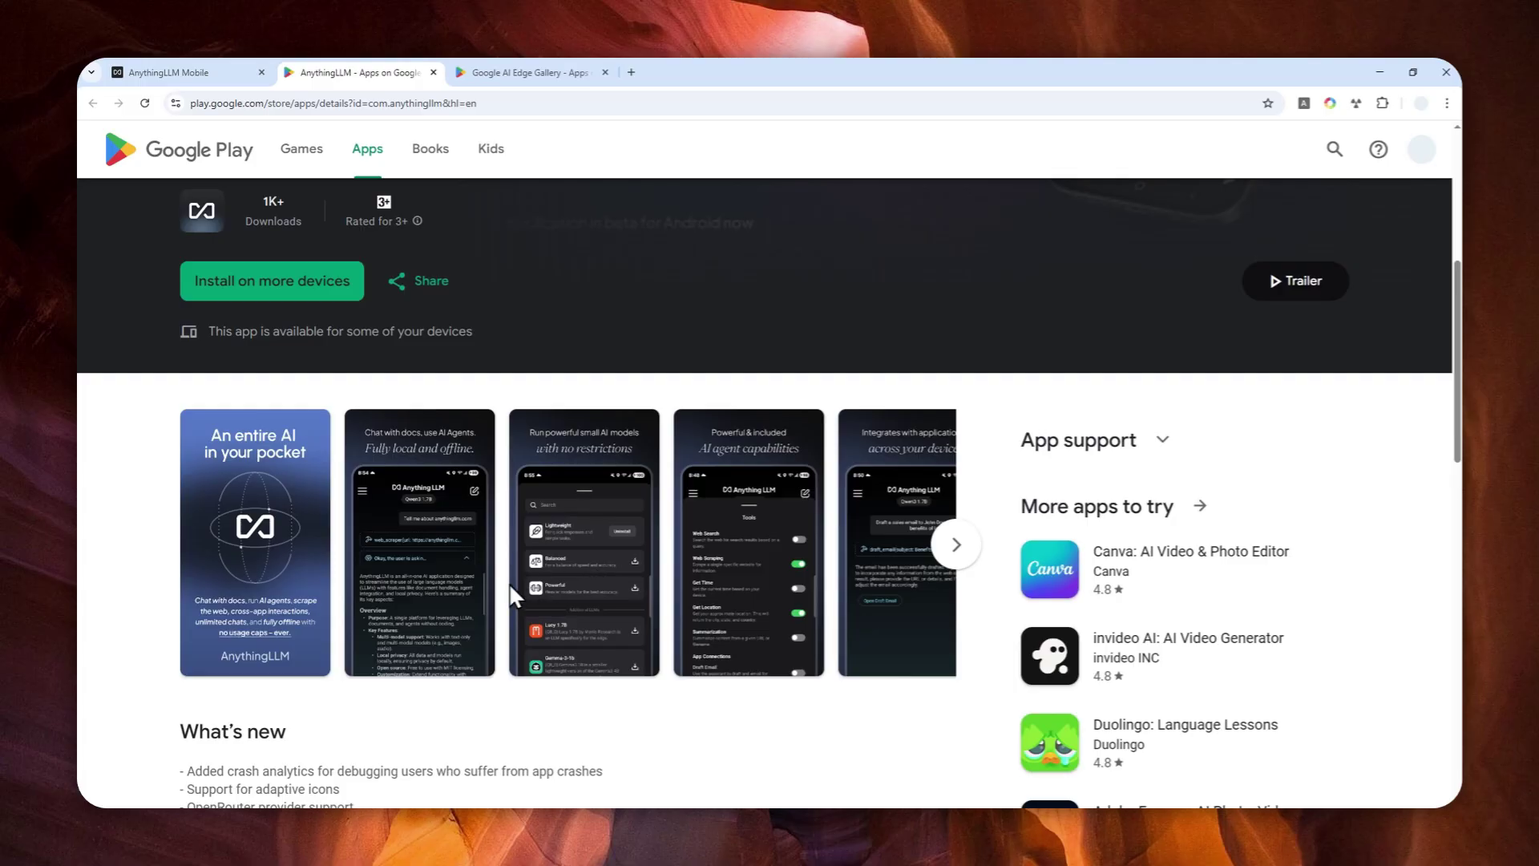
Step: Switch to the mirrored Pixel 3 XL phone and open the Play Store from its full app list
mouse_move(310, 820)
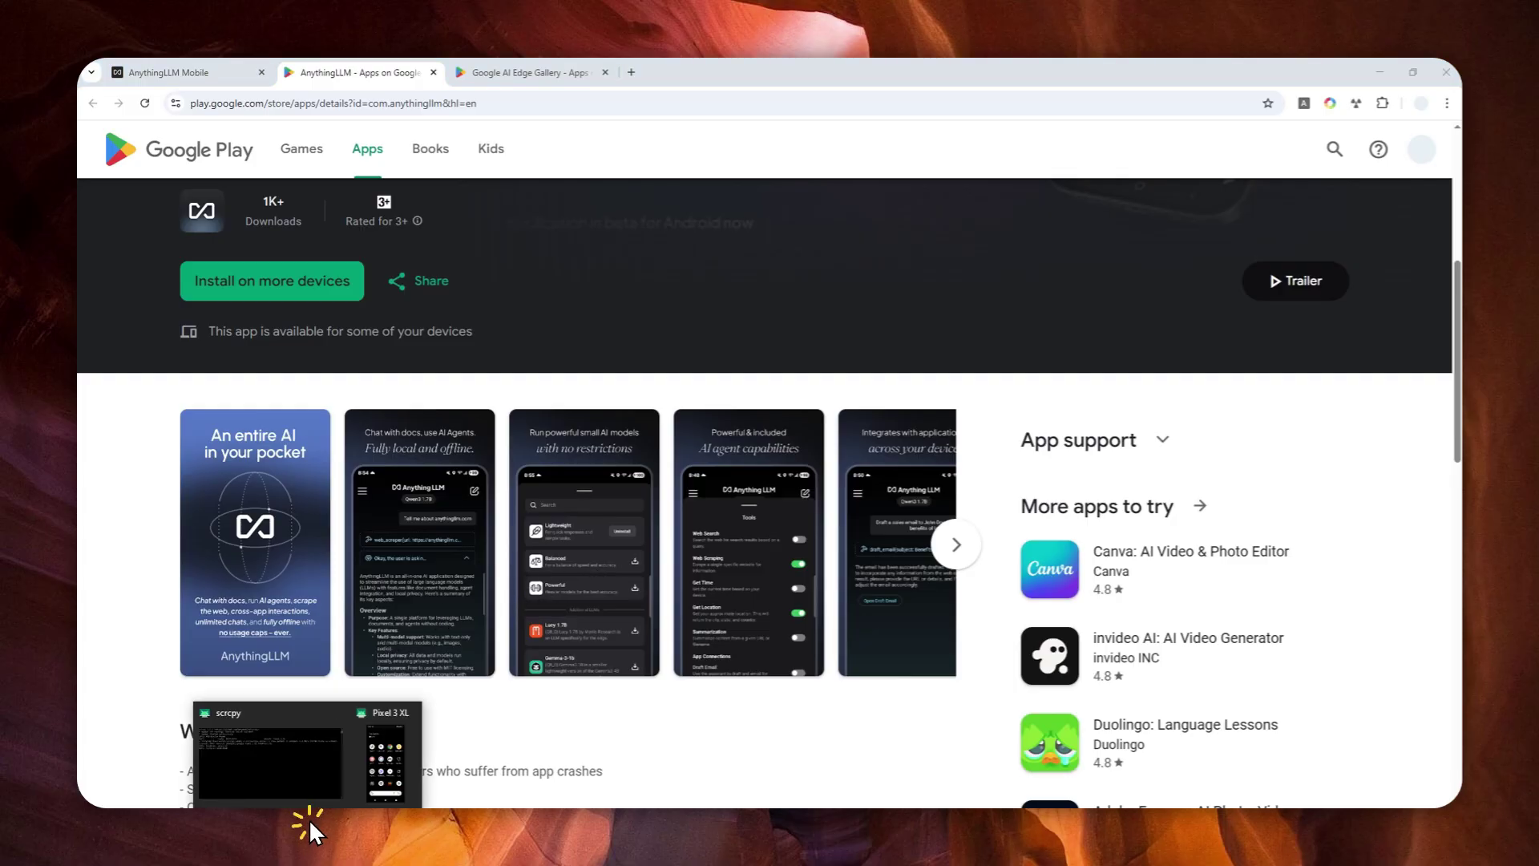
click(374, 757)
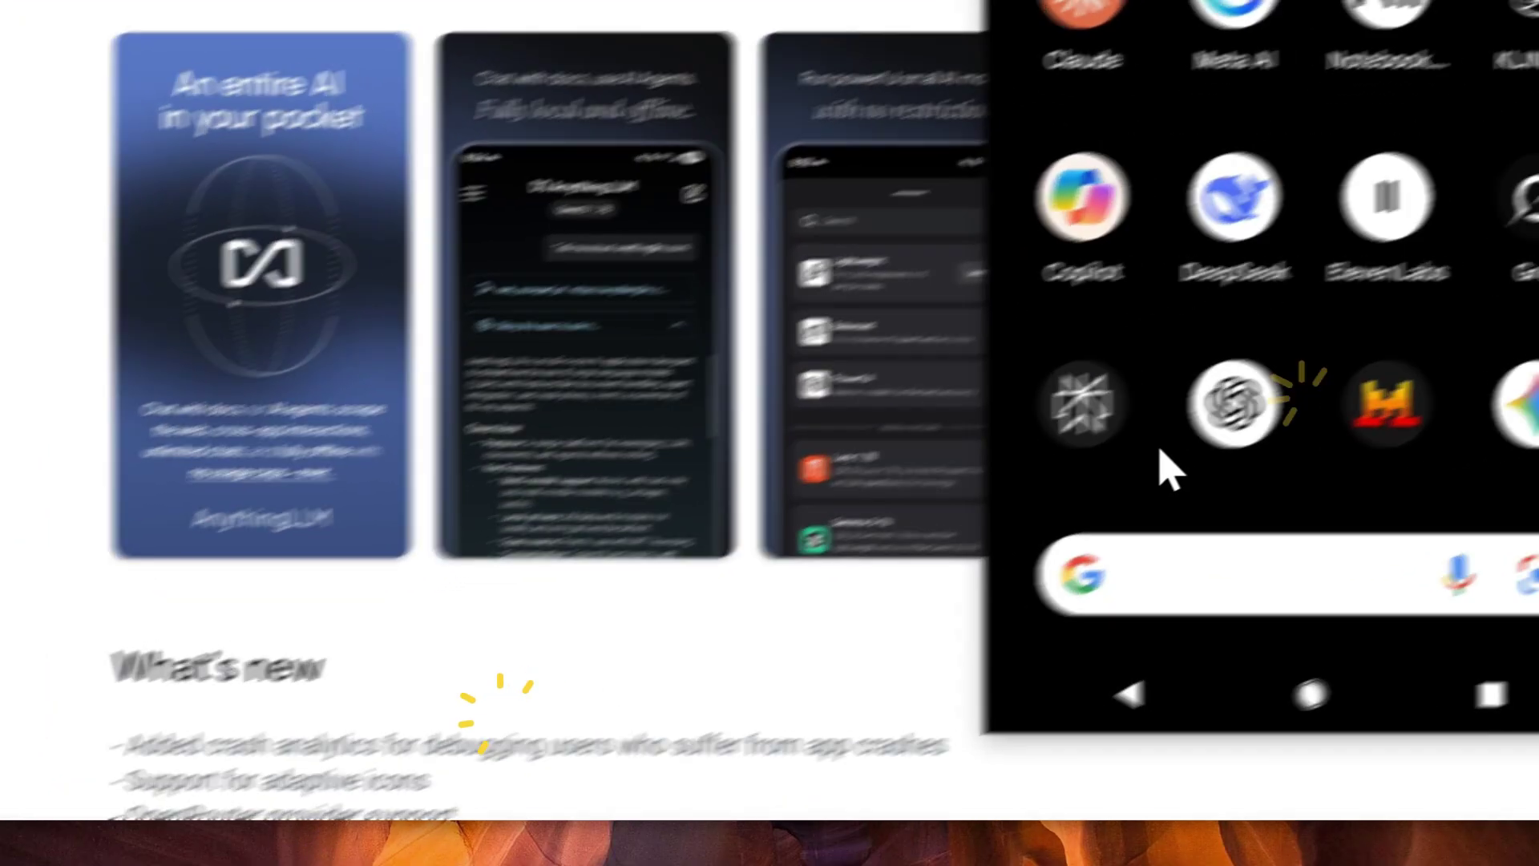
scroll(1163, 469, down, 10)
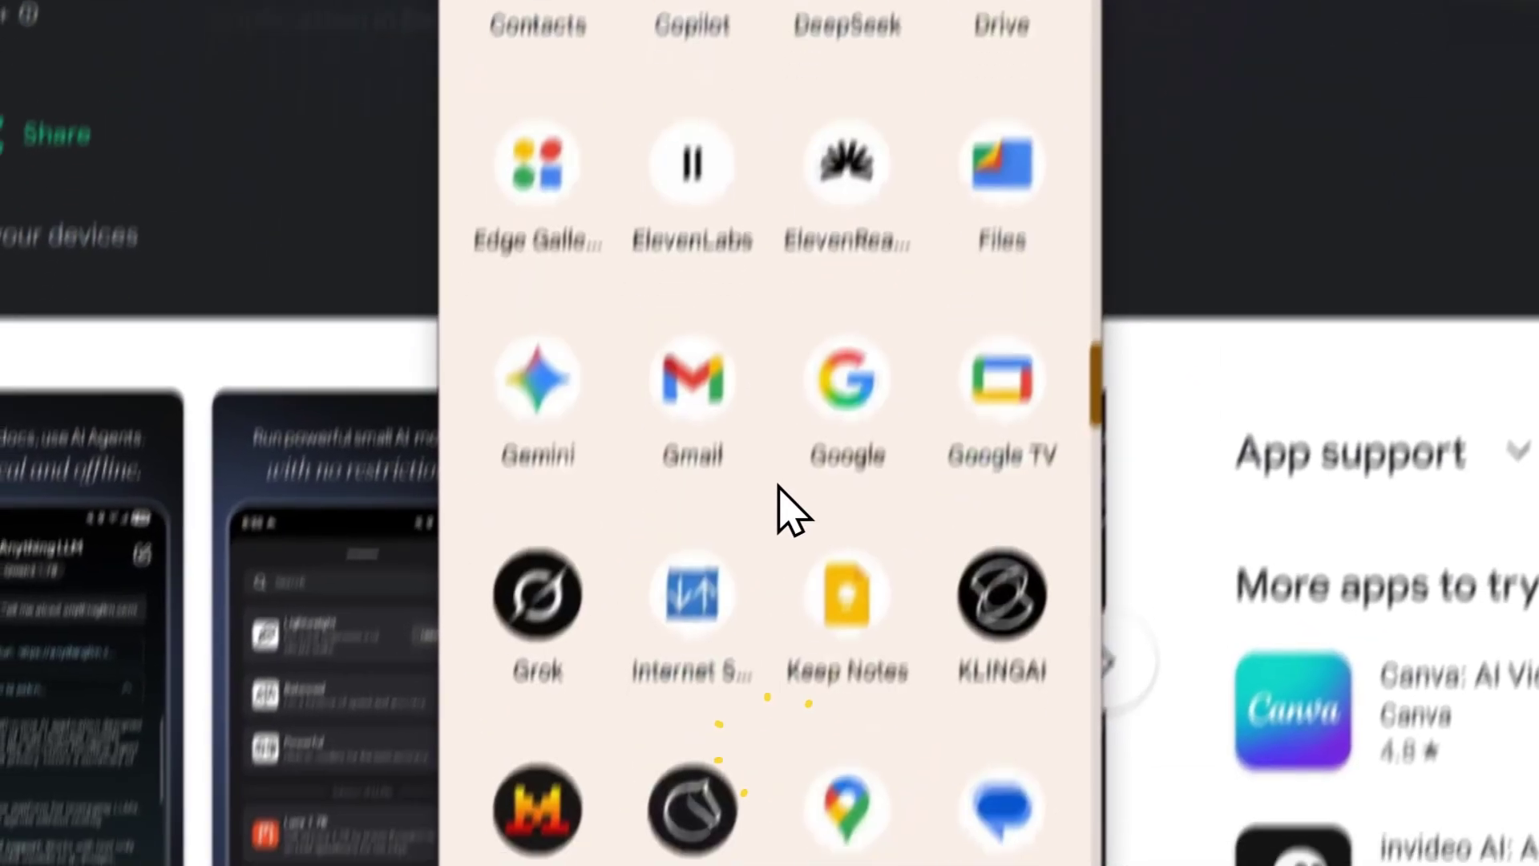
scroll(802, 433, down, 4)
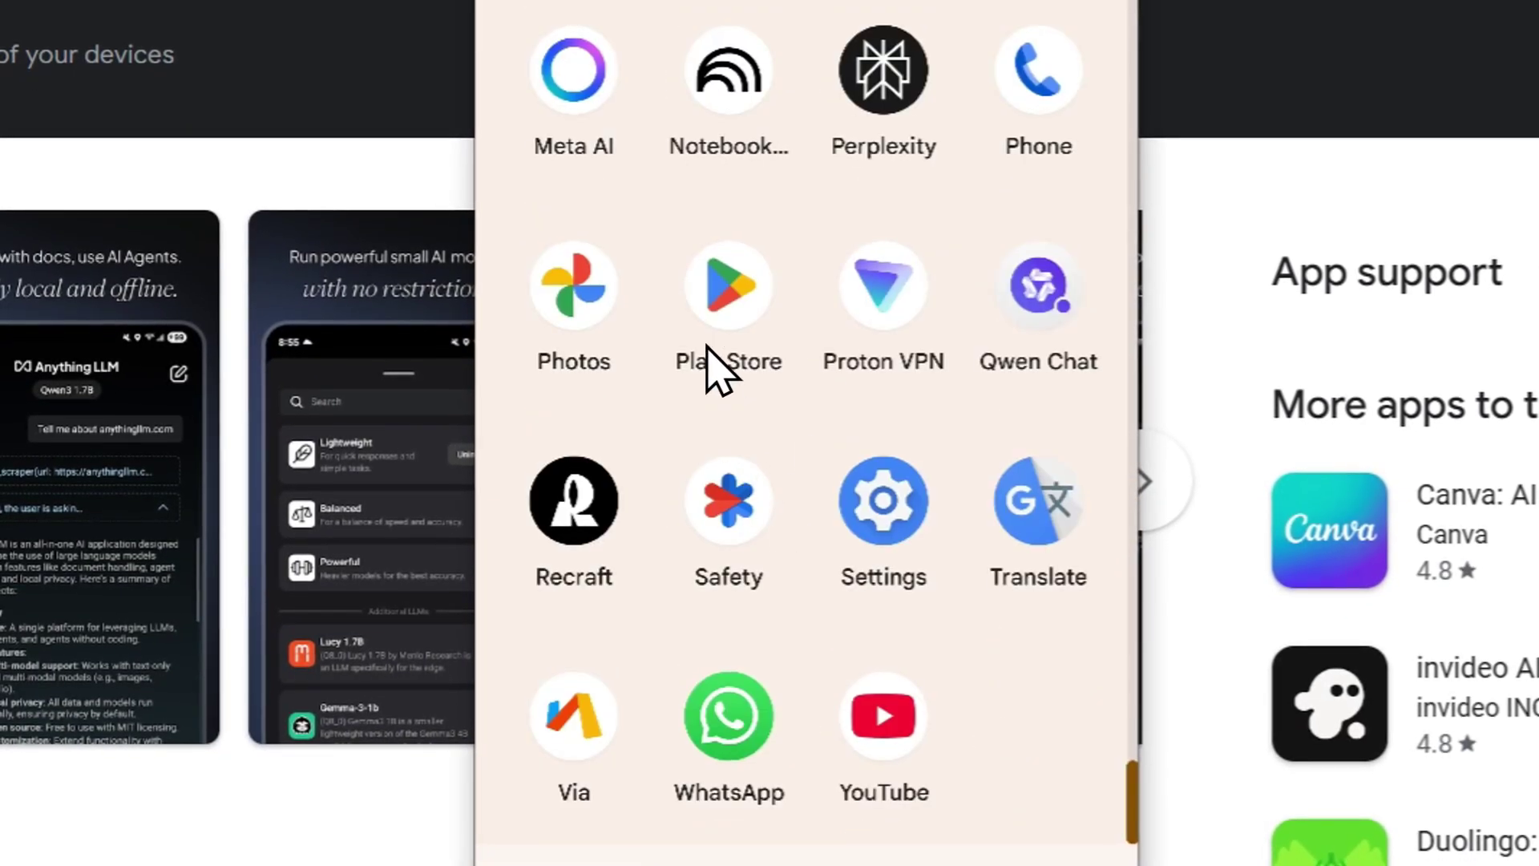
click(721, 321)
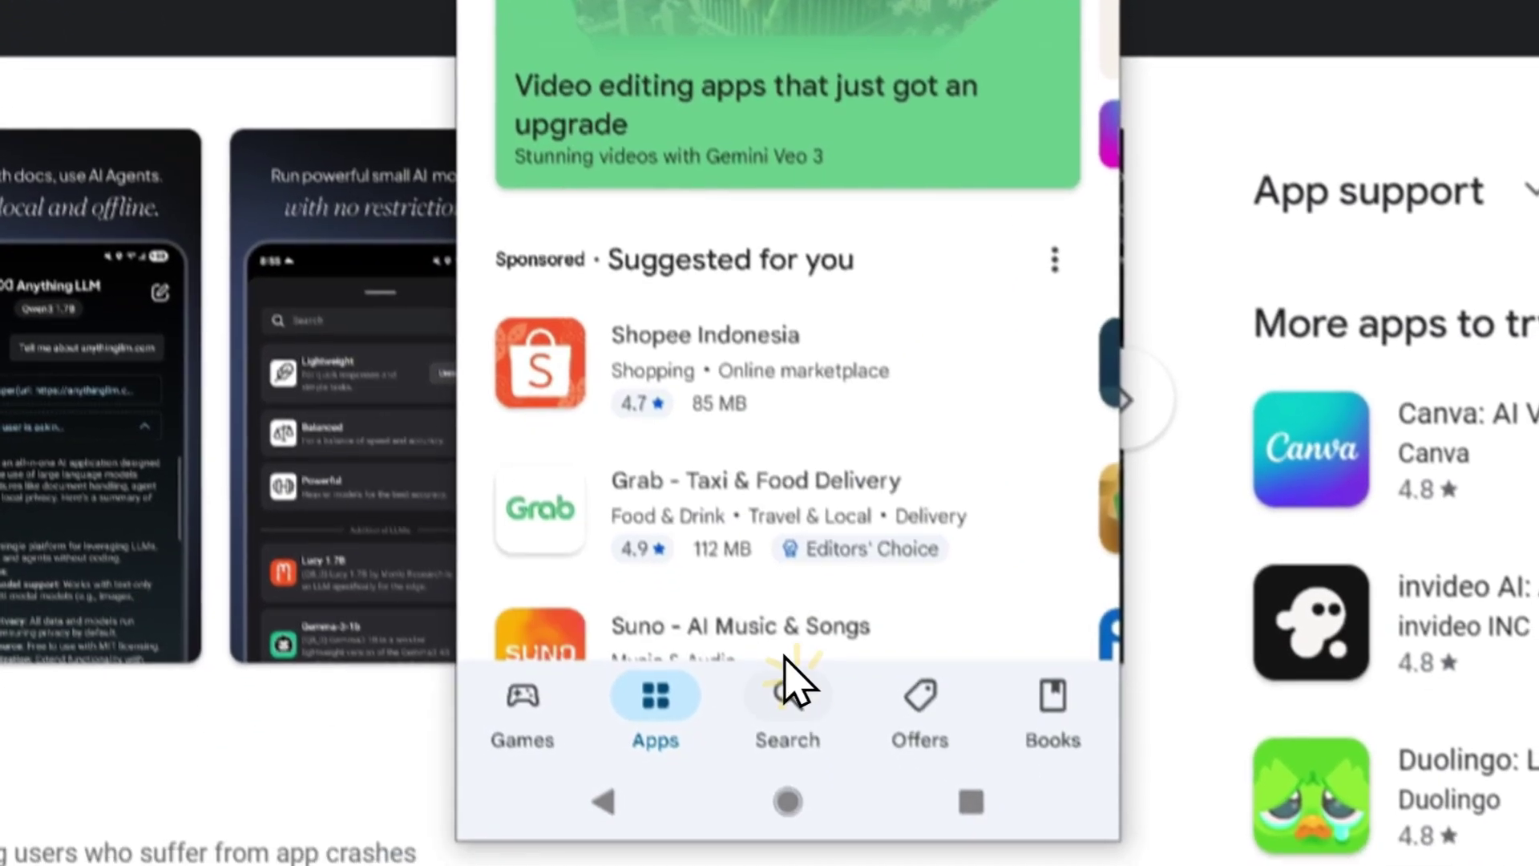
Step: Search the phone's Play Store for anythingllm using the suggested search term
click(806, 781)
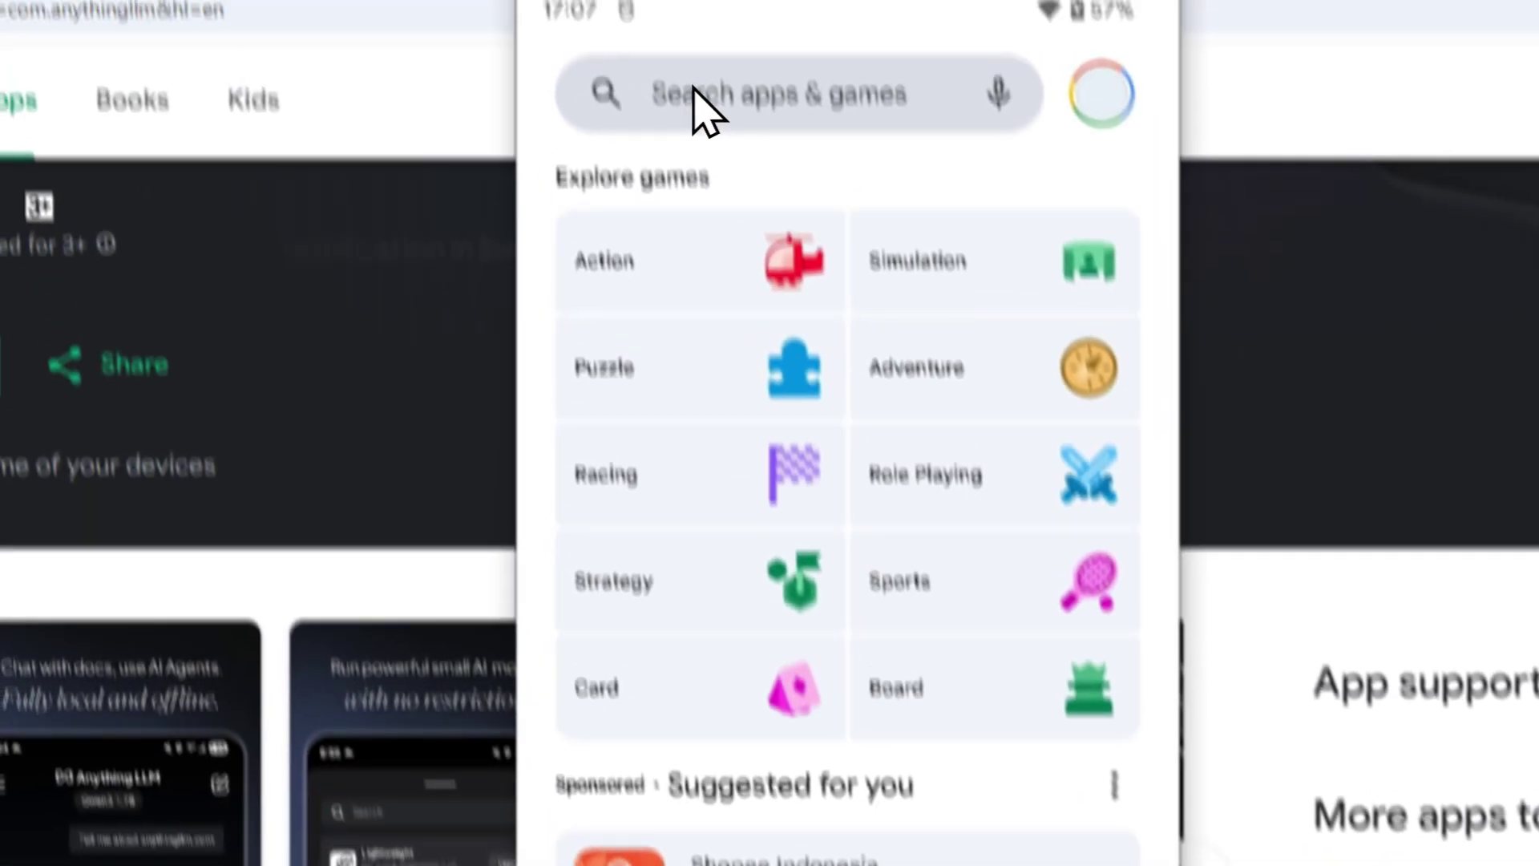
click(694, 94)
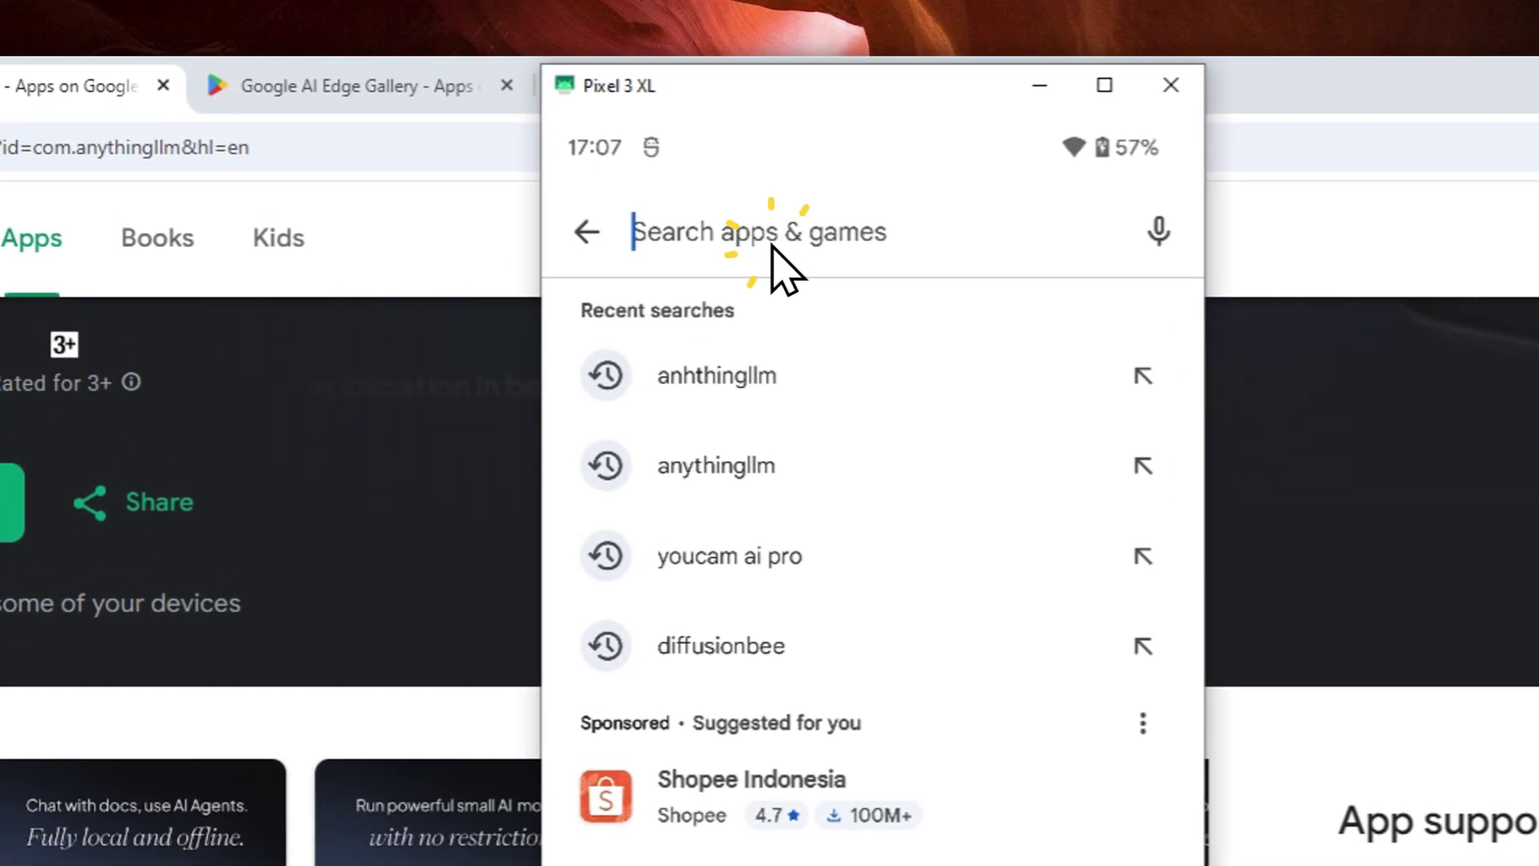
text(any)
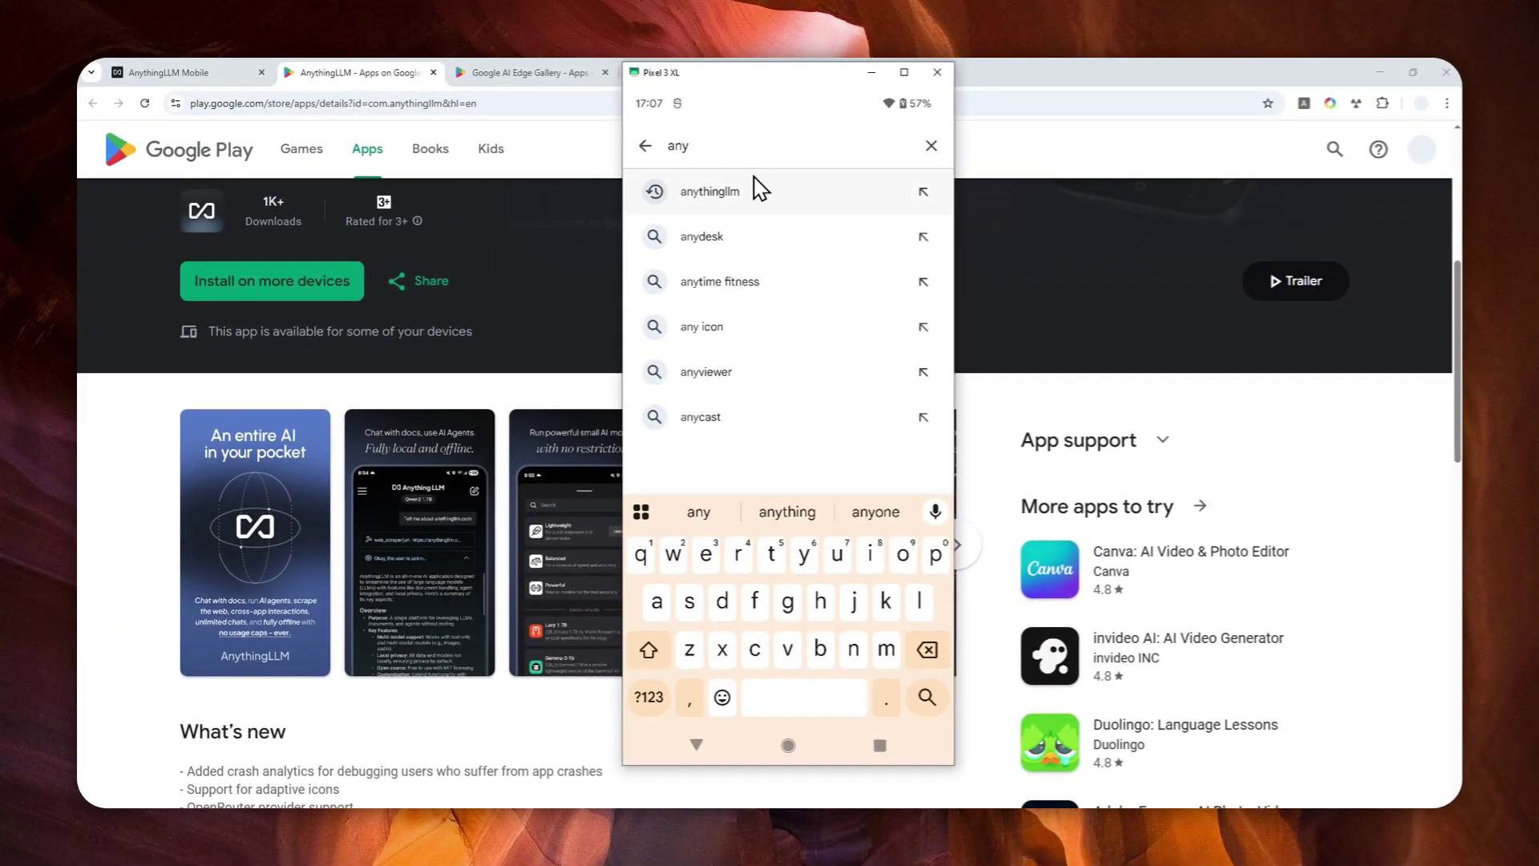
click(759, 191)
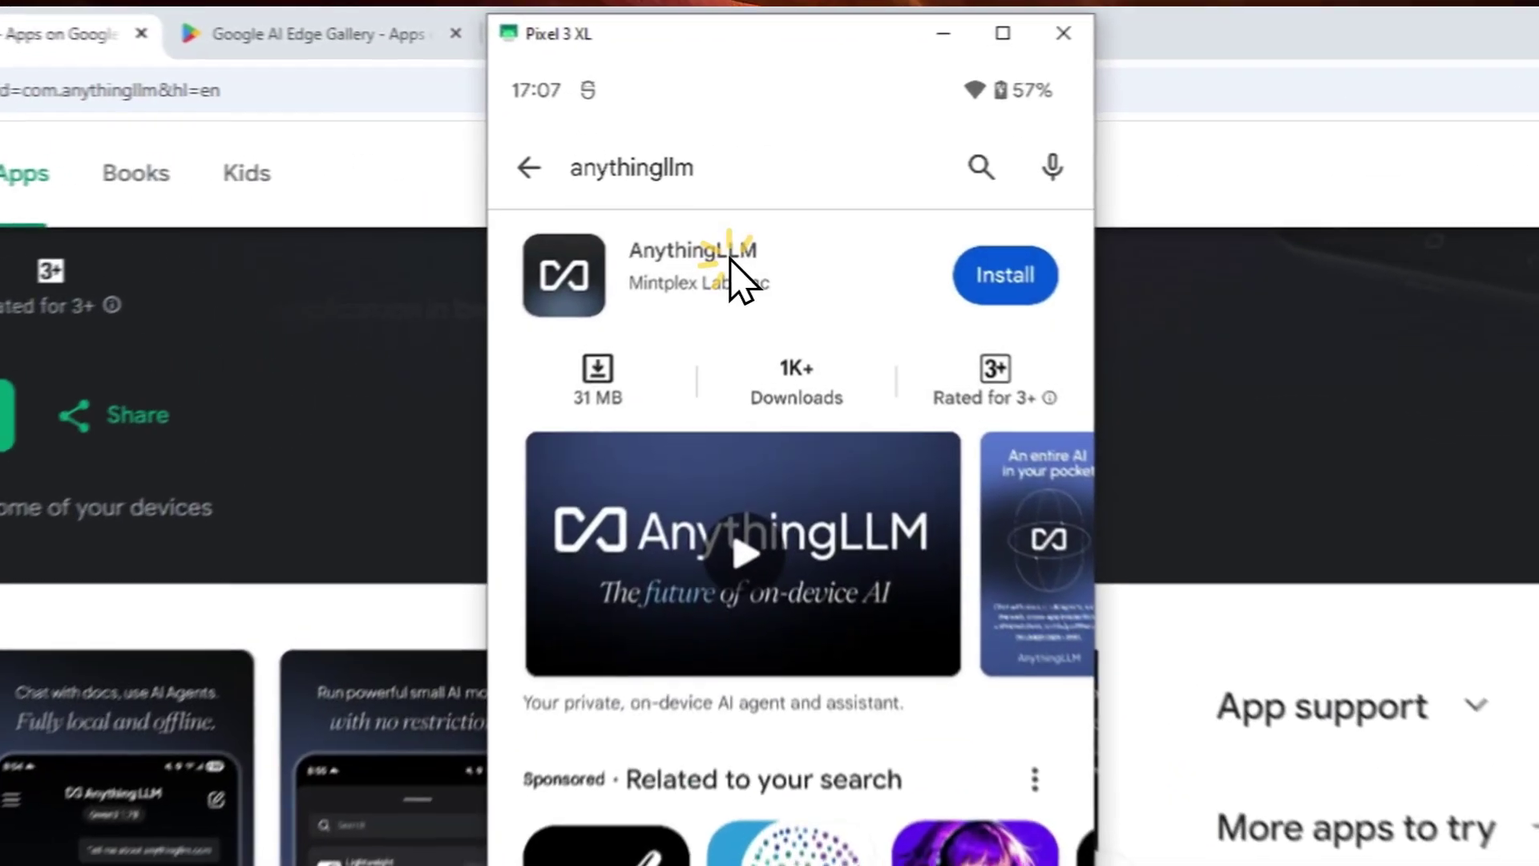
Step: Install AnythingLLM by Mintplex Labs Inc from its store listing and launch the app
click(757, 197)
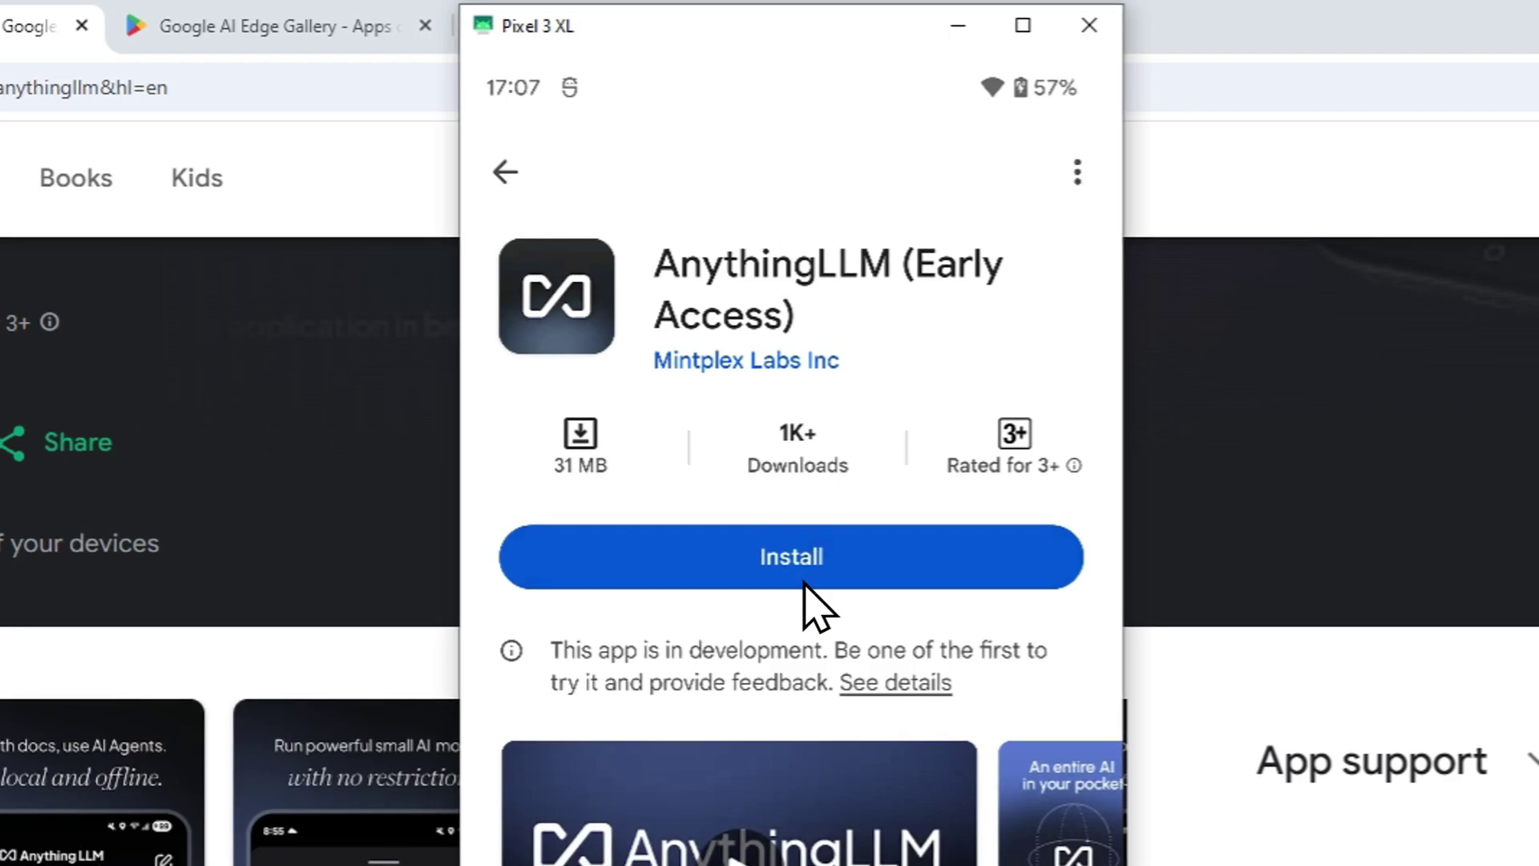
click(757, 571)
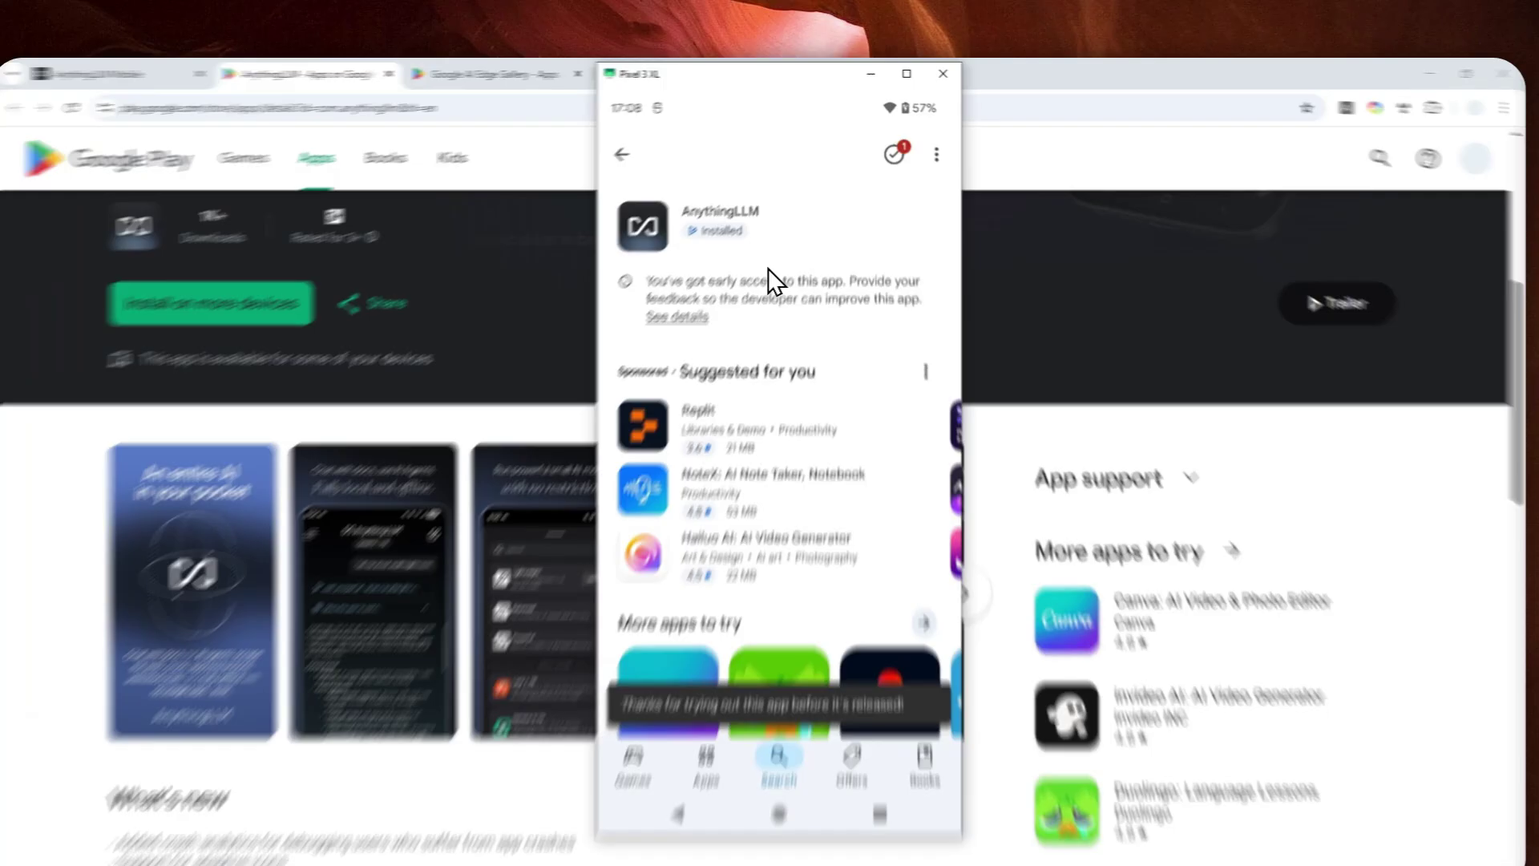
click(790, 210)
click(873, 442)
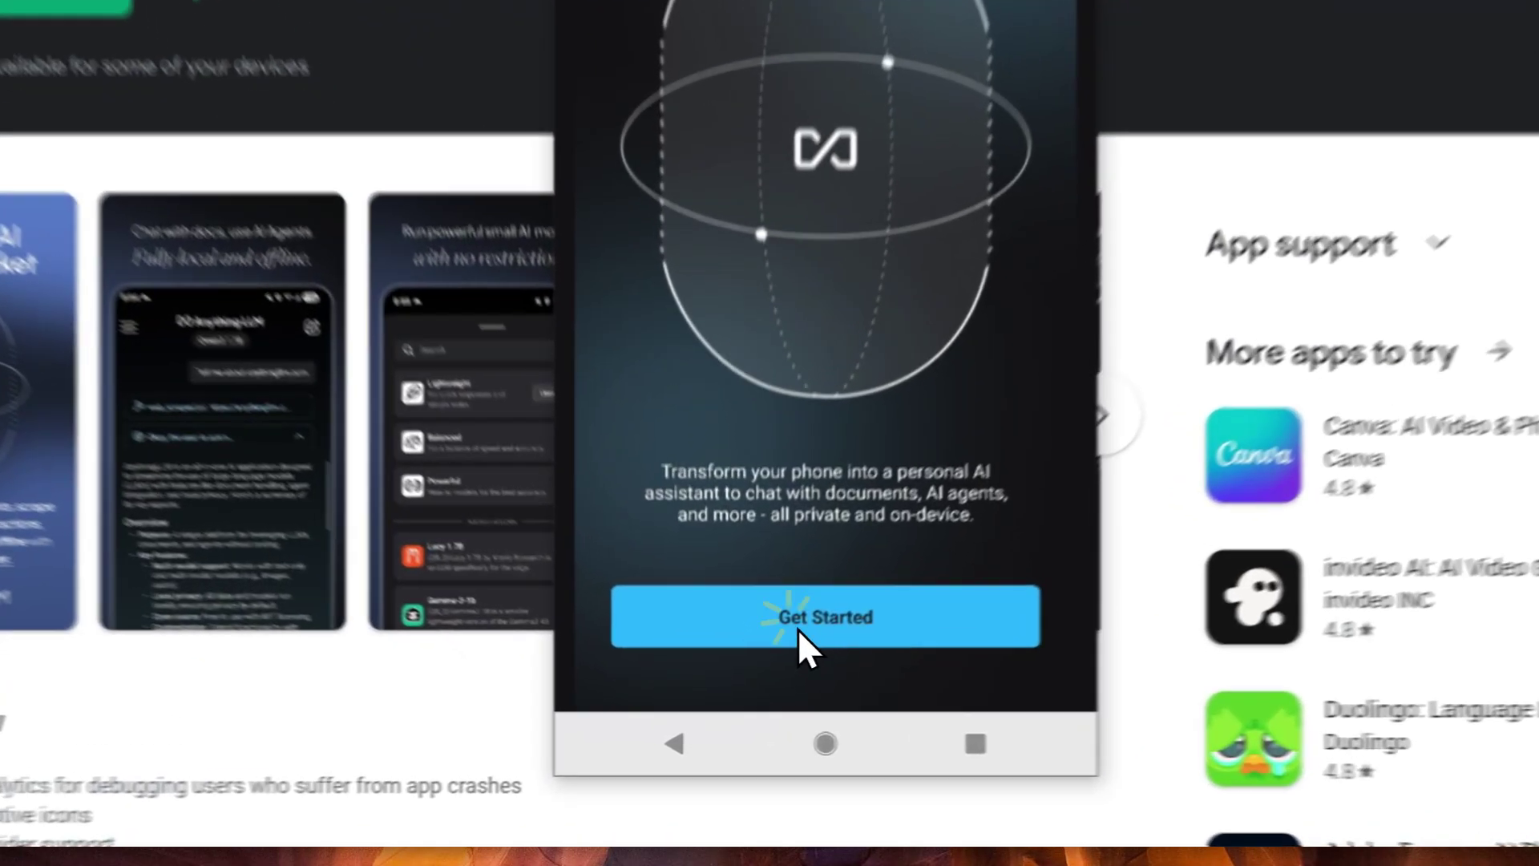
Step: Start the AnythingLLM setup, choose the Lightweight model and accept its download
click(774, 673)
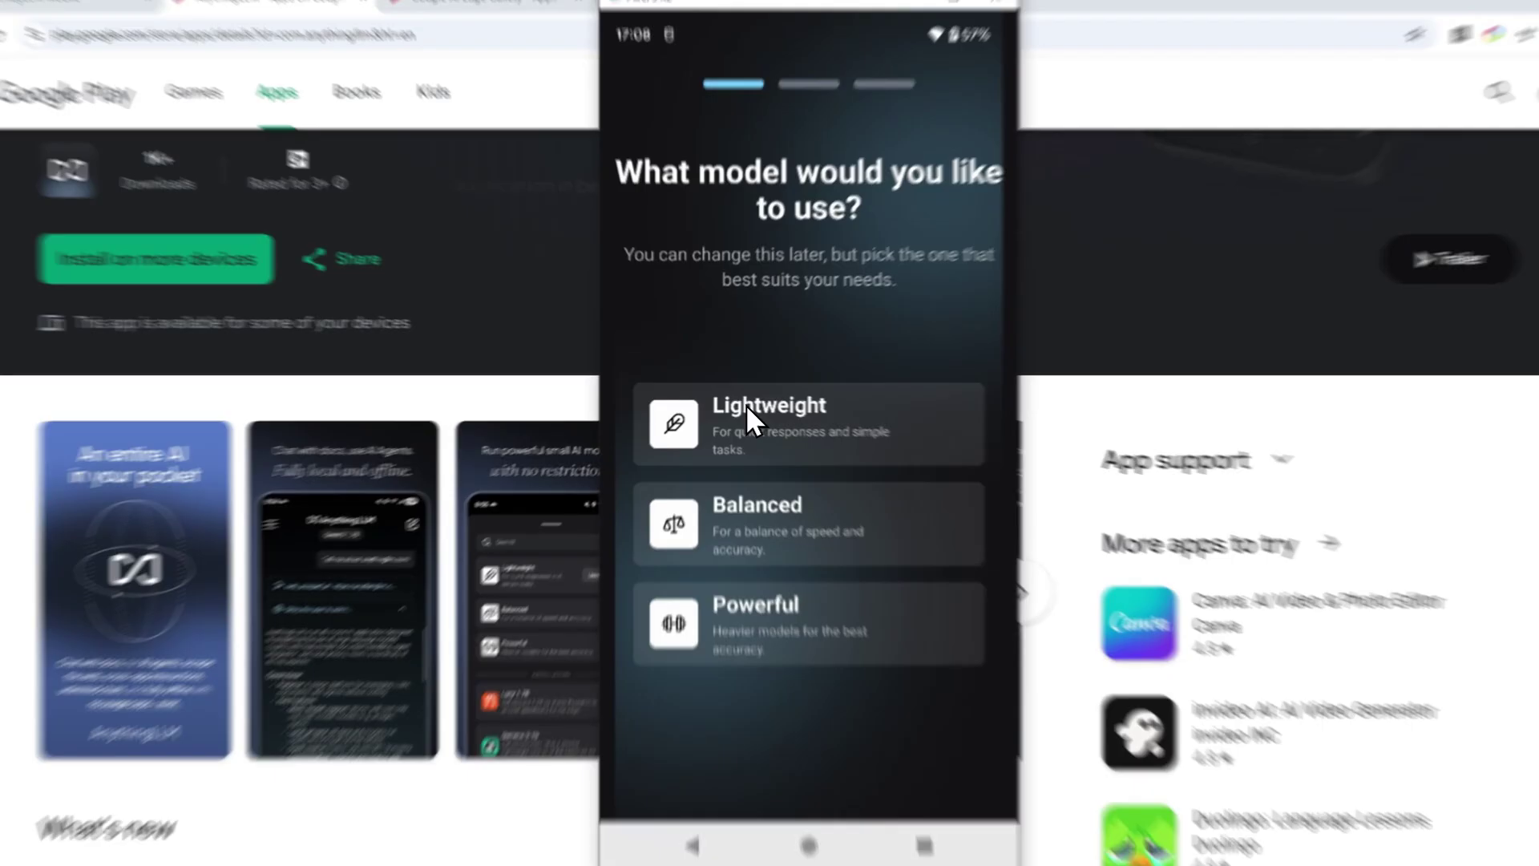
click(745, 404)
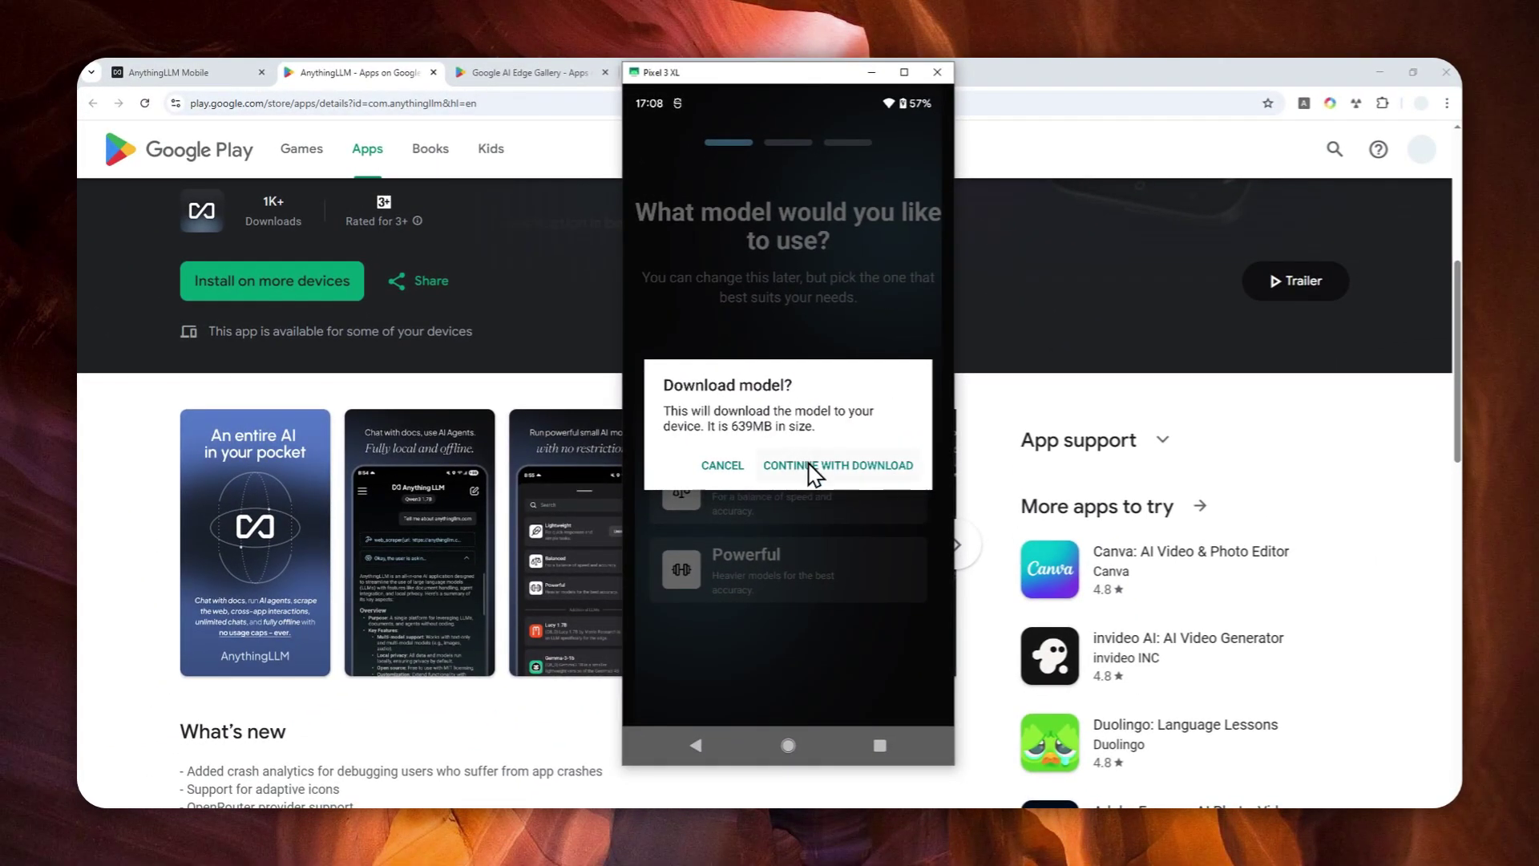
click(805, 473)
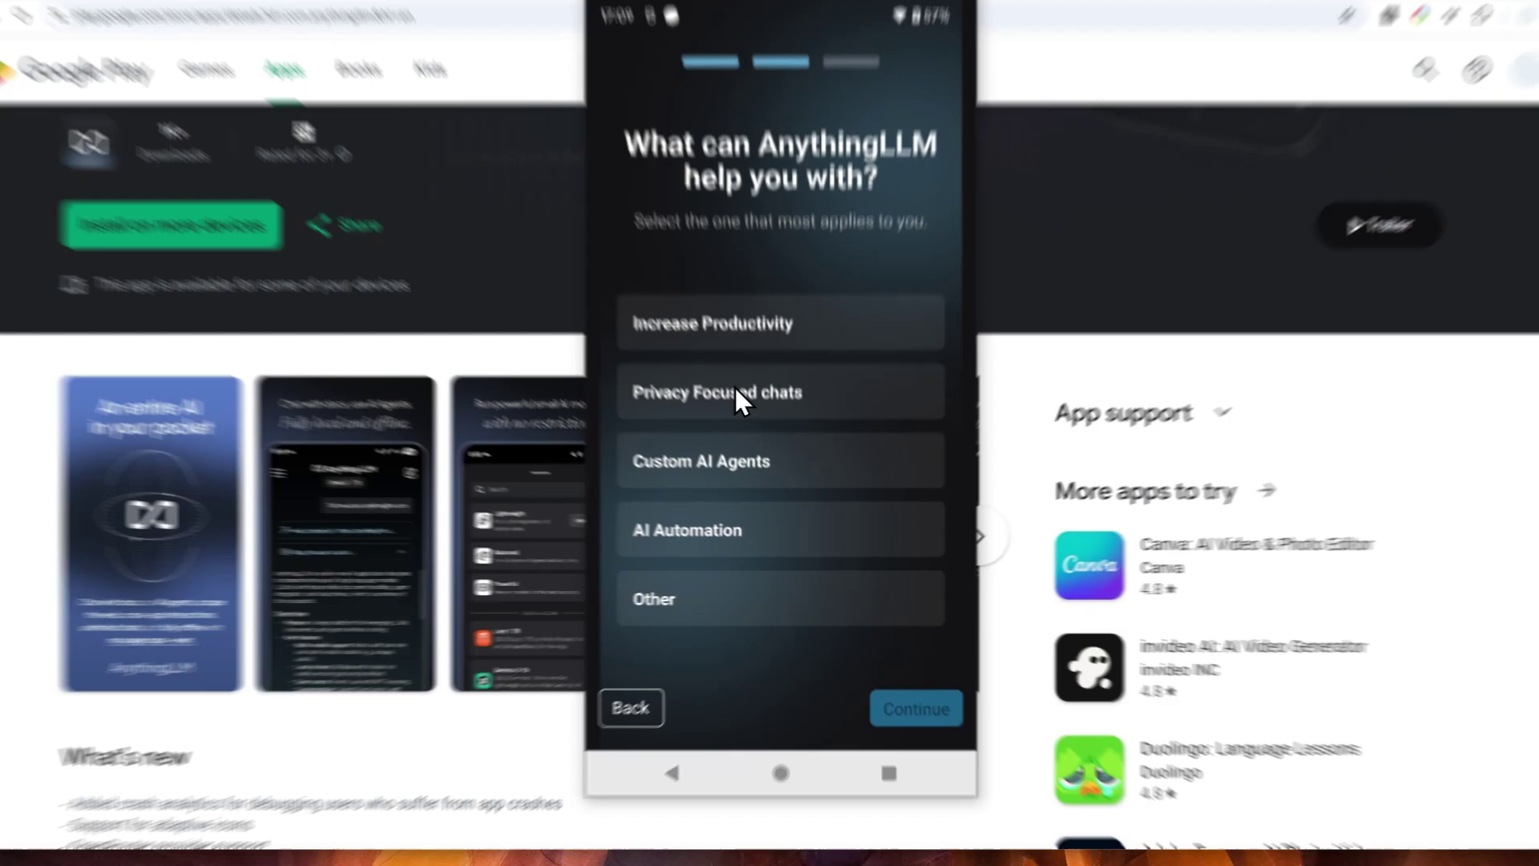
Step: Choose Privacy Focused chats as the intended use and finish the onboarding to reach the chat screen
click(759, 425)
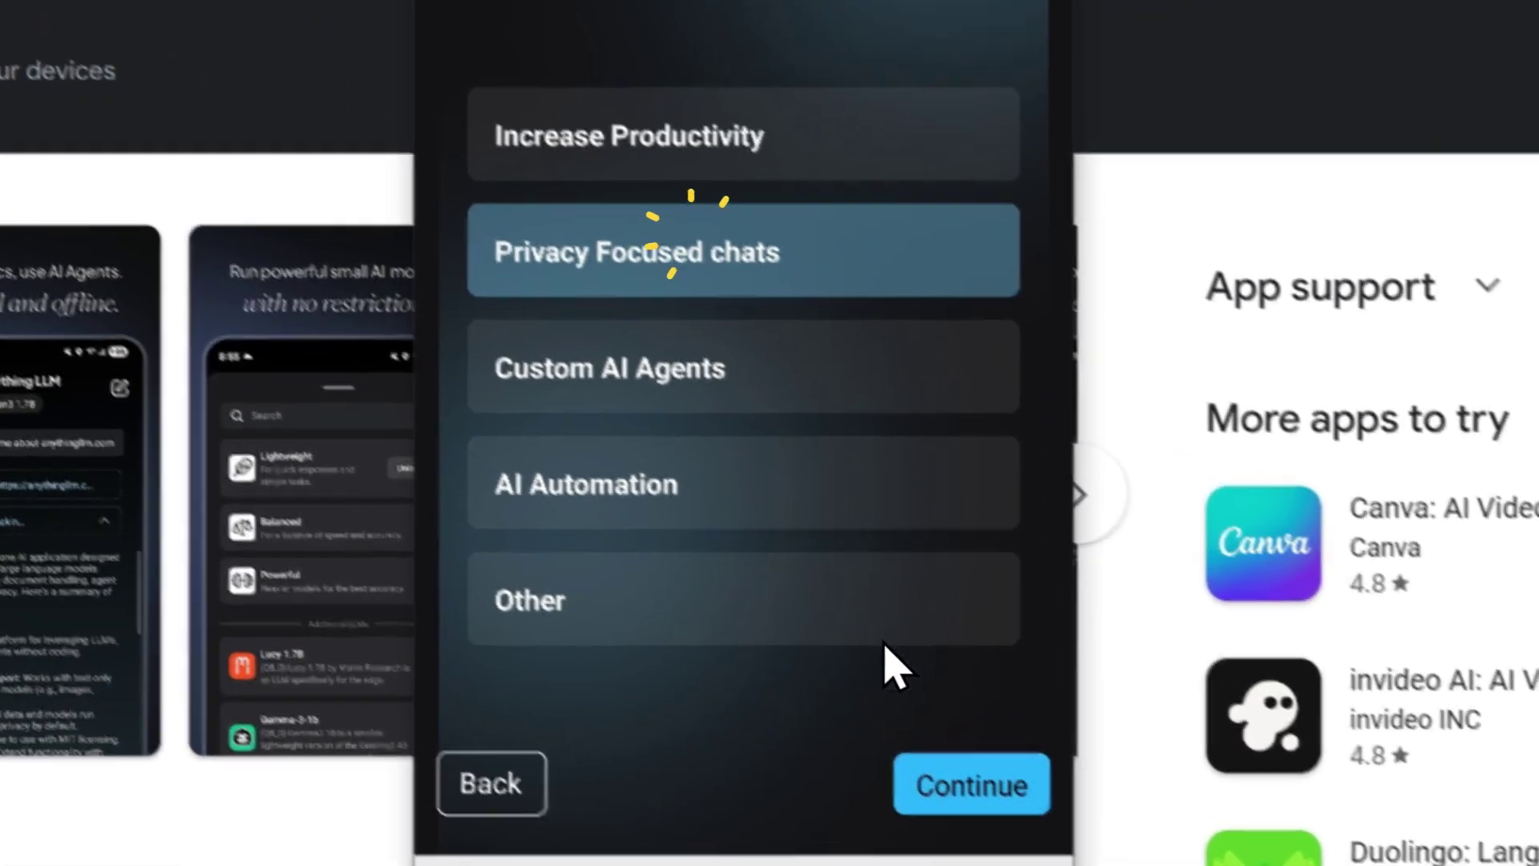
click(902, 691)
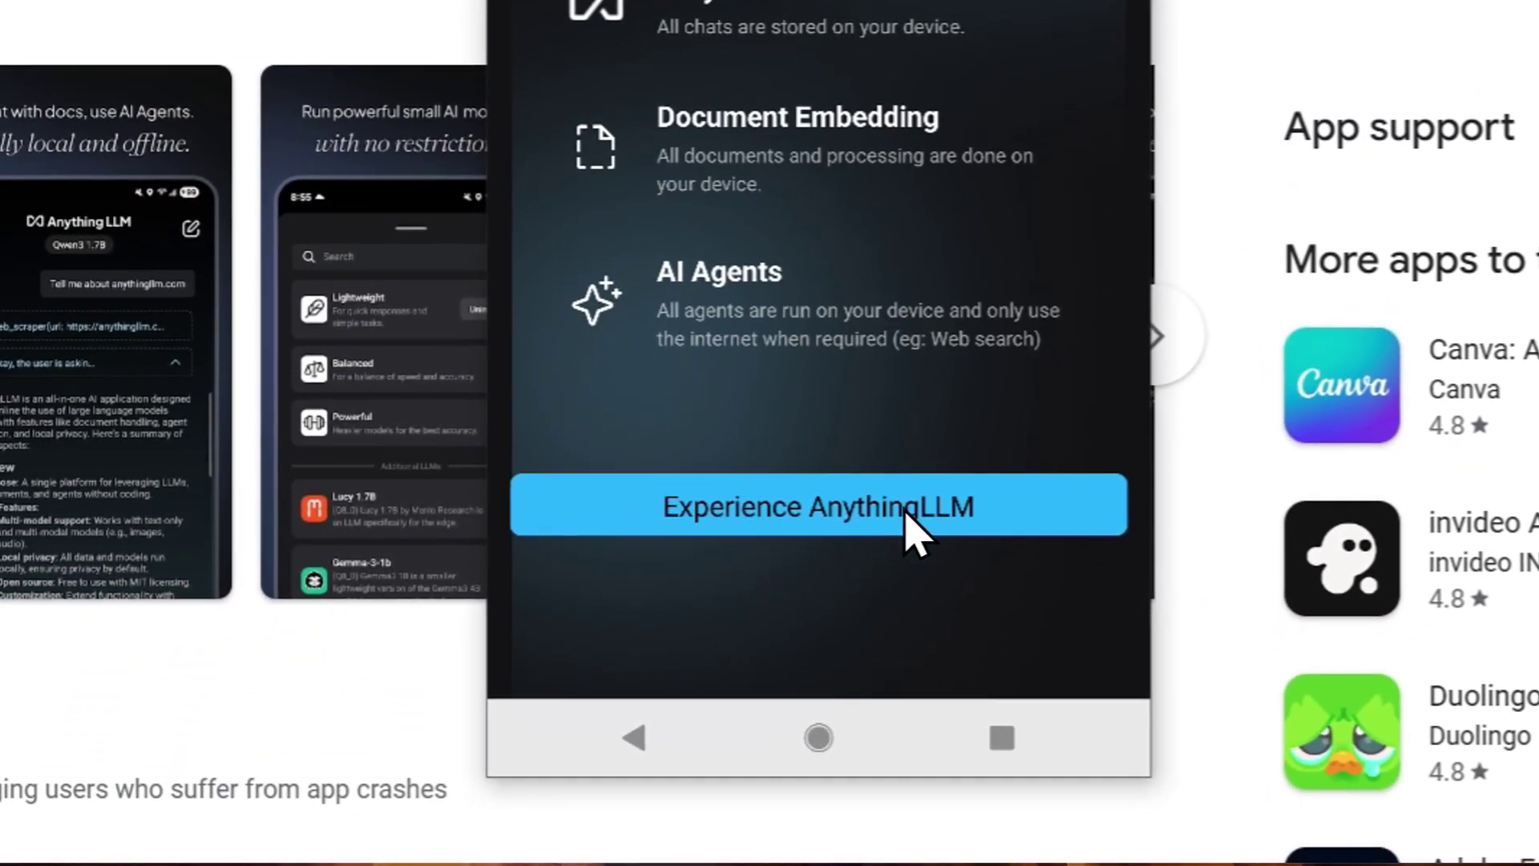
click(908, 563)
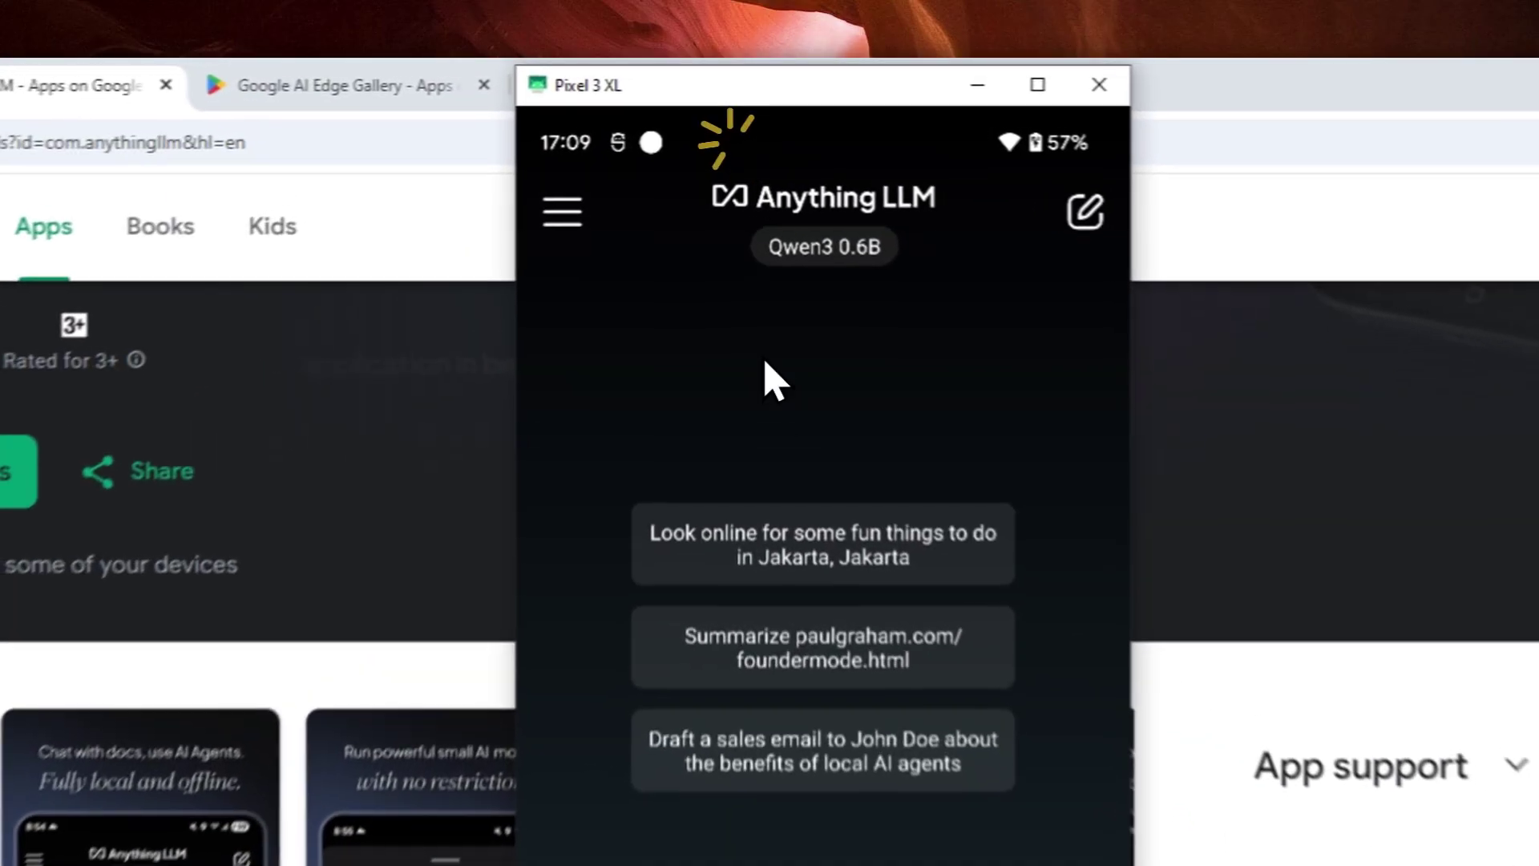
Step: Check the model download's progress in the phone's notifications until it finishes, closing the notifications each time
drag(777, 102, 765, 404)
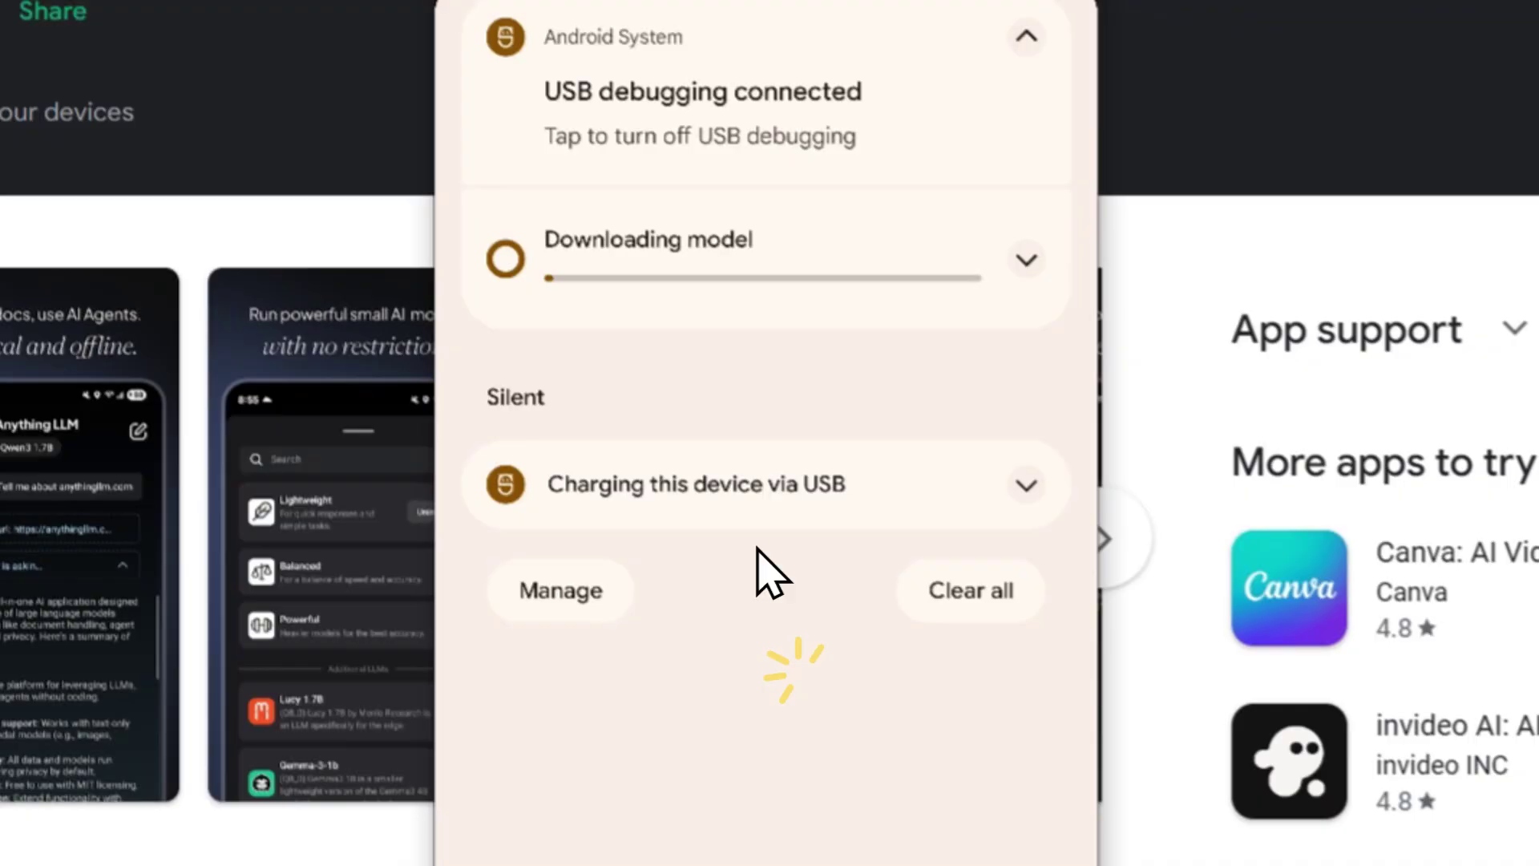
drag(782, 772, 814, 363)
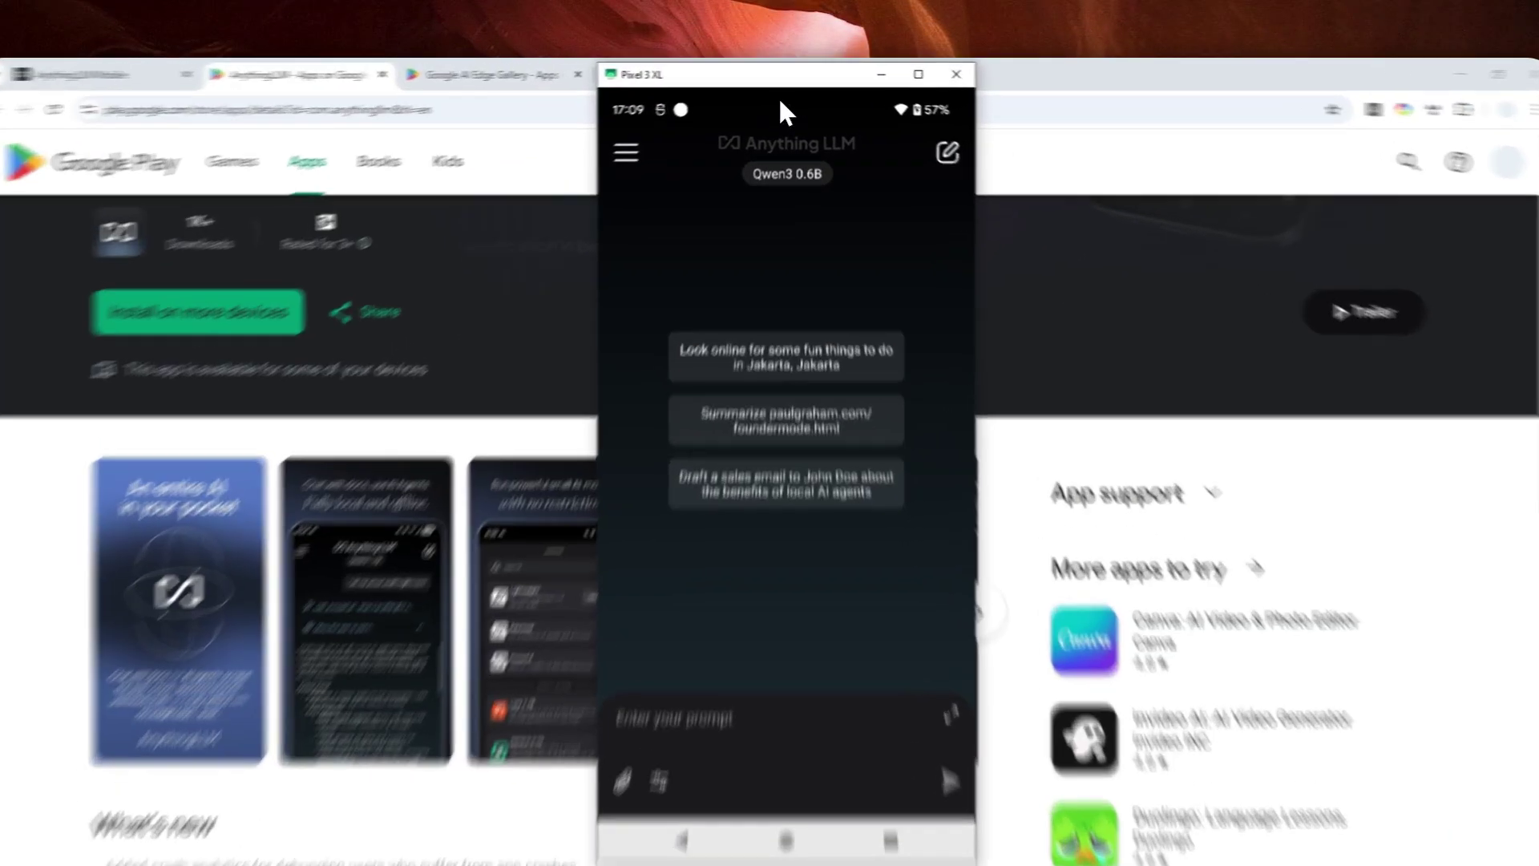
drag(778, 110, 783, 386)
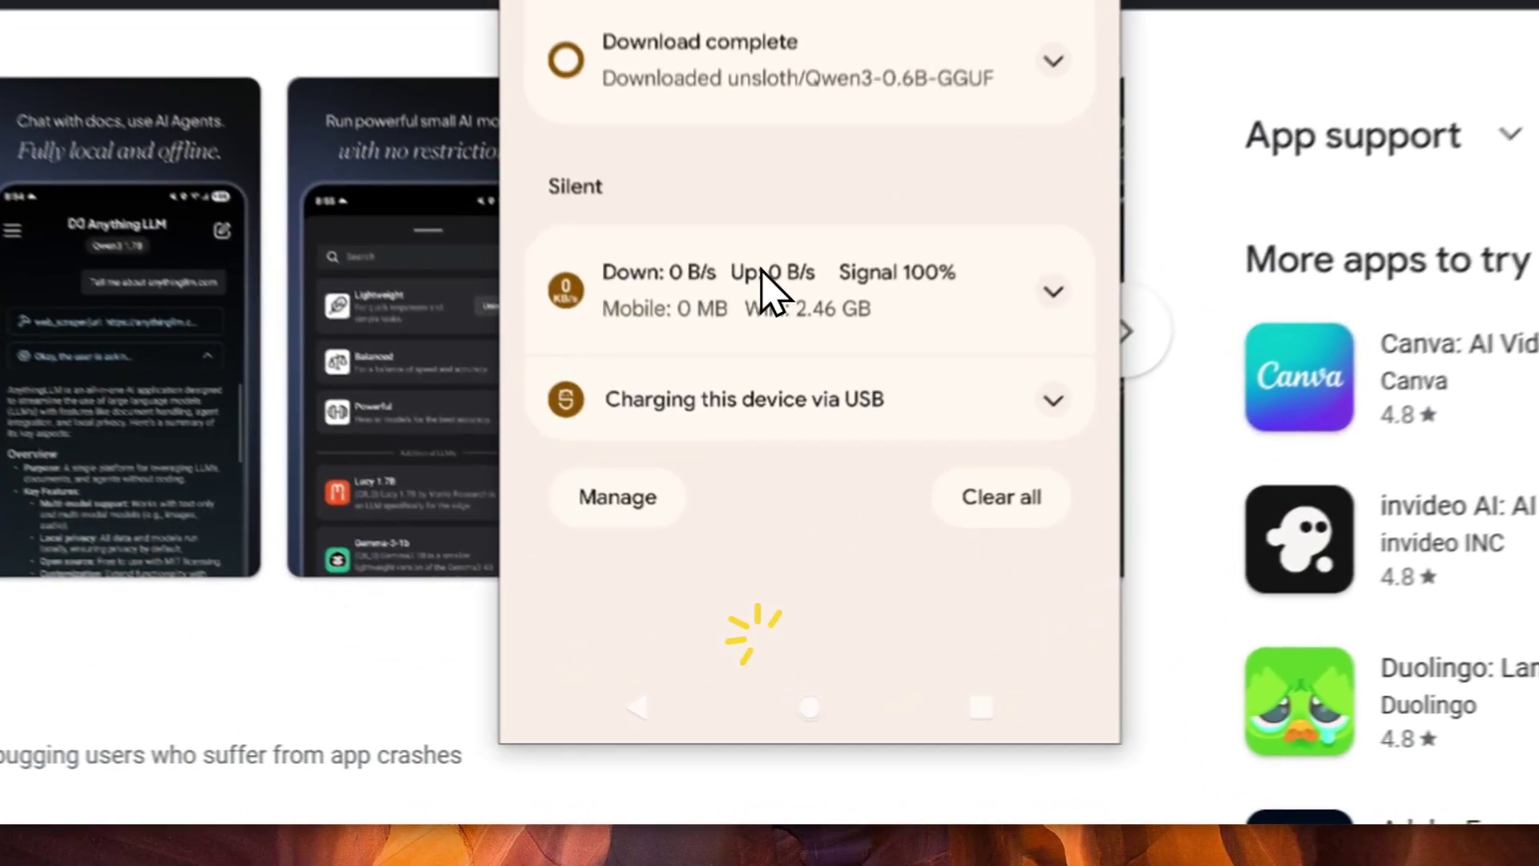
drag(789, 529, 775, 337)
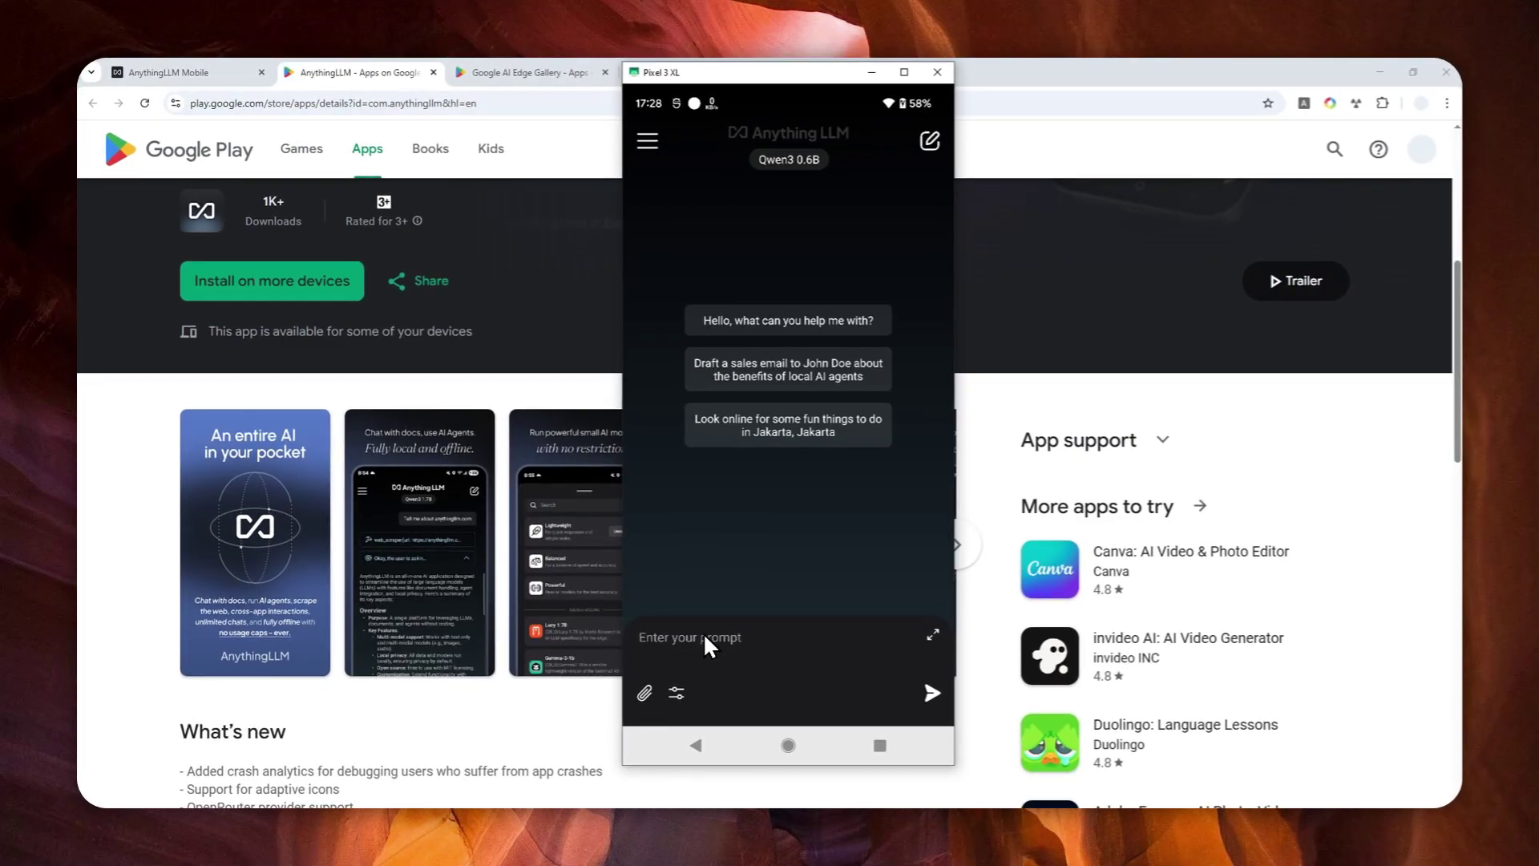
Step: Send the prompt "Hi there" to the Qwen3 0.6B model
click(720, 635)
text(Hi there)
click(928, 396)
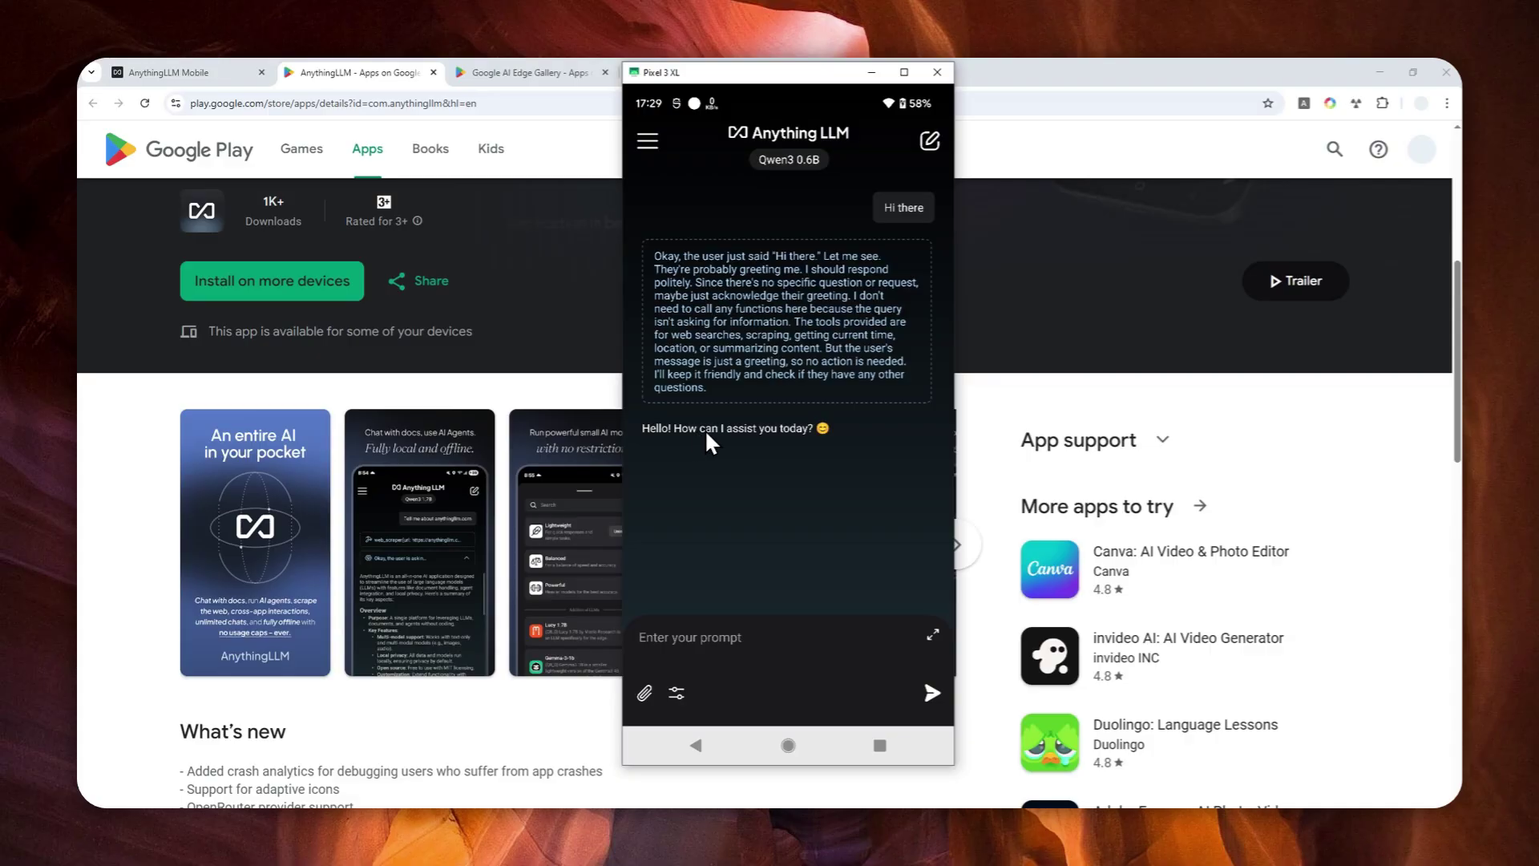
Step: Try the prompt editor's expanded view and collapse it, then review the available agent tools in the chat options
click(719, 633)
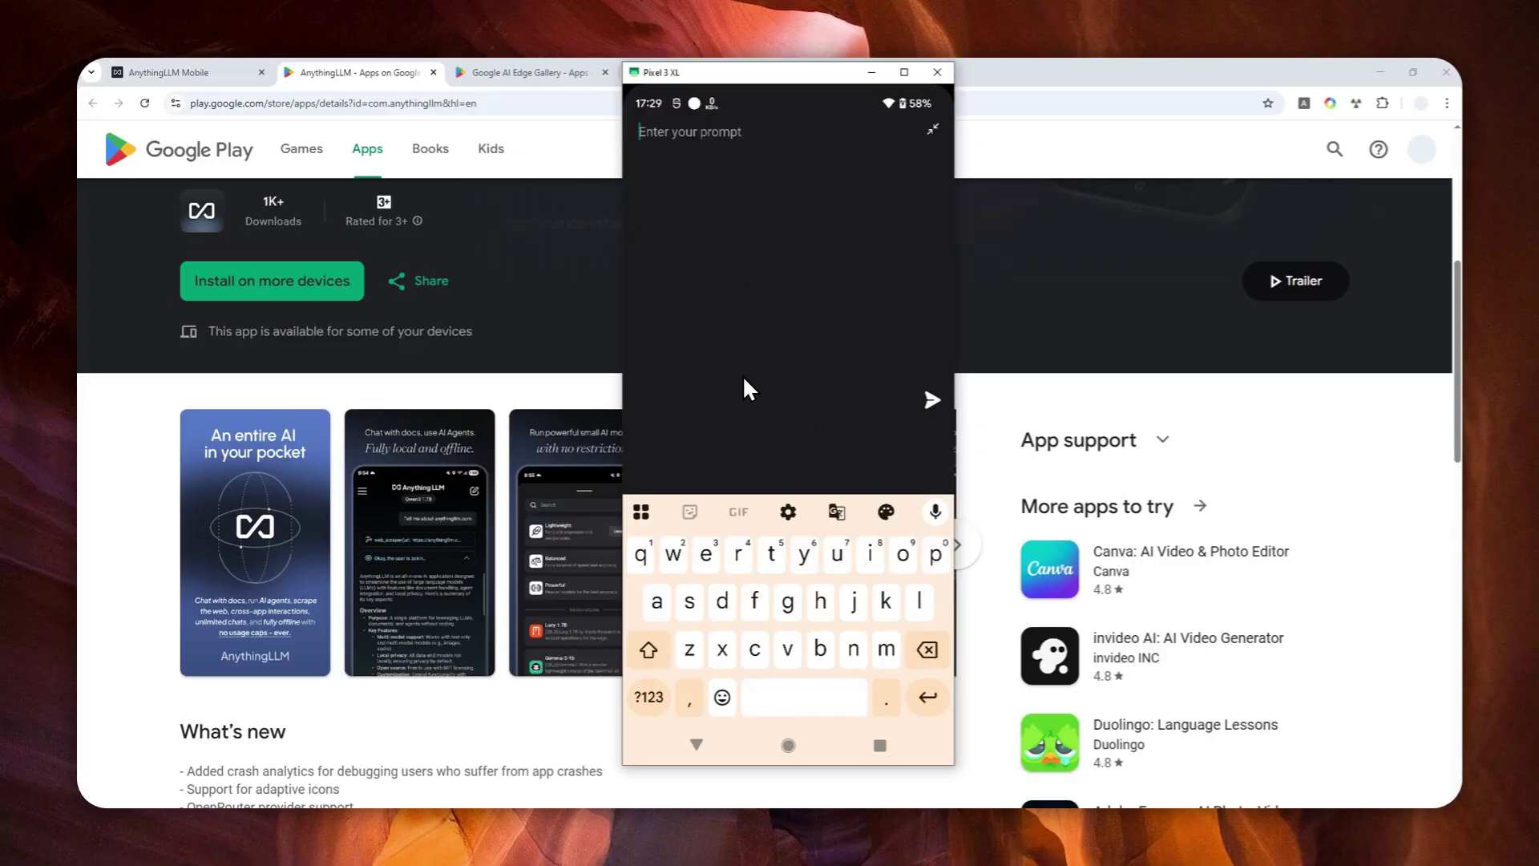
click(933, 129)
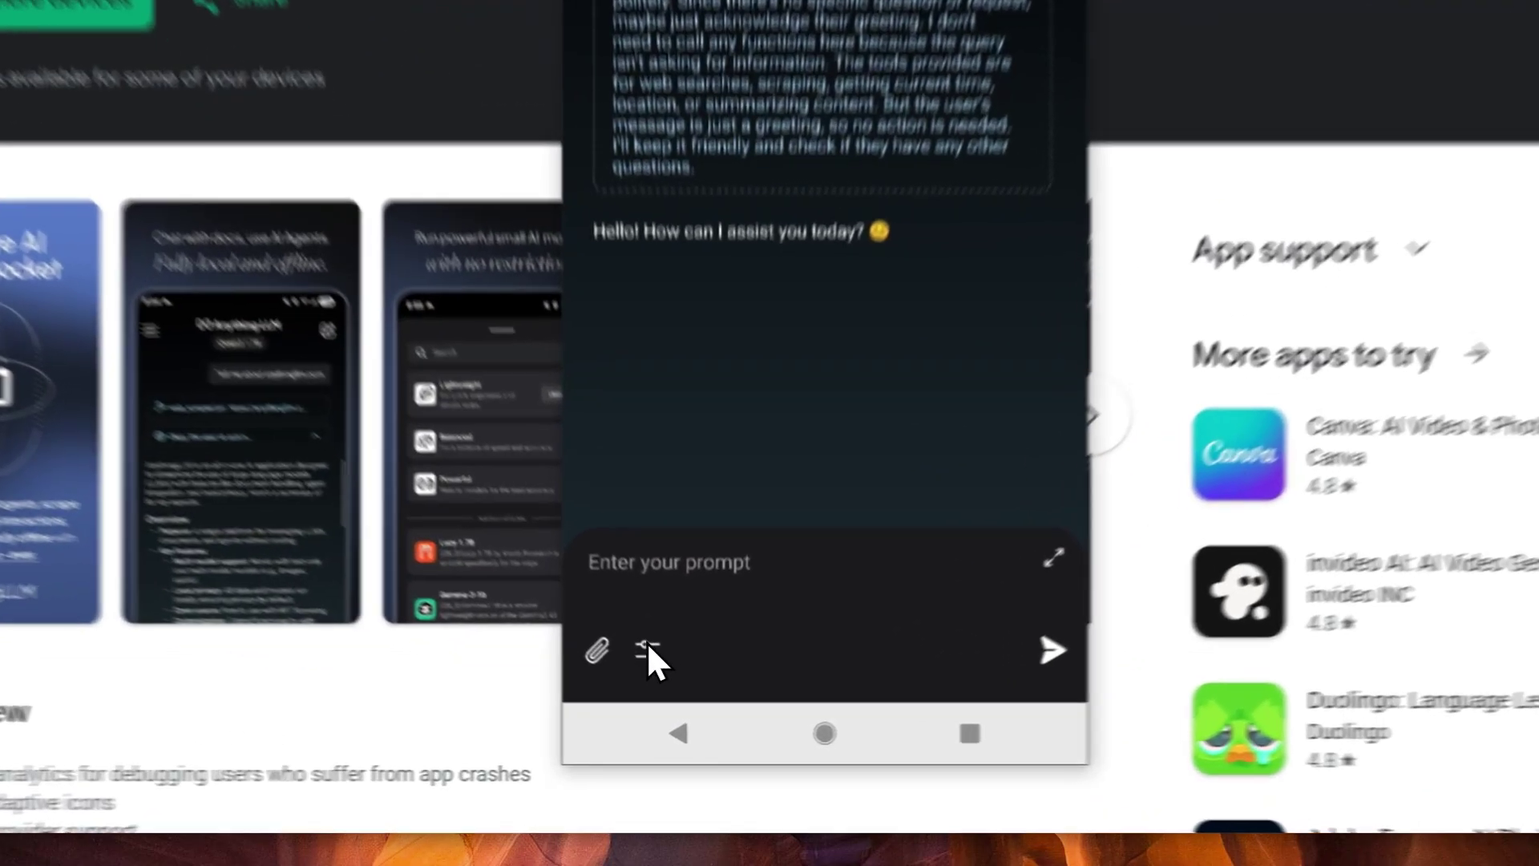
click(676, 693)
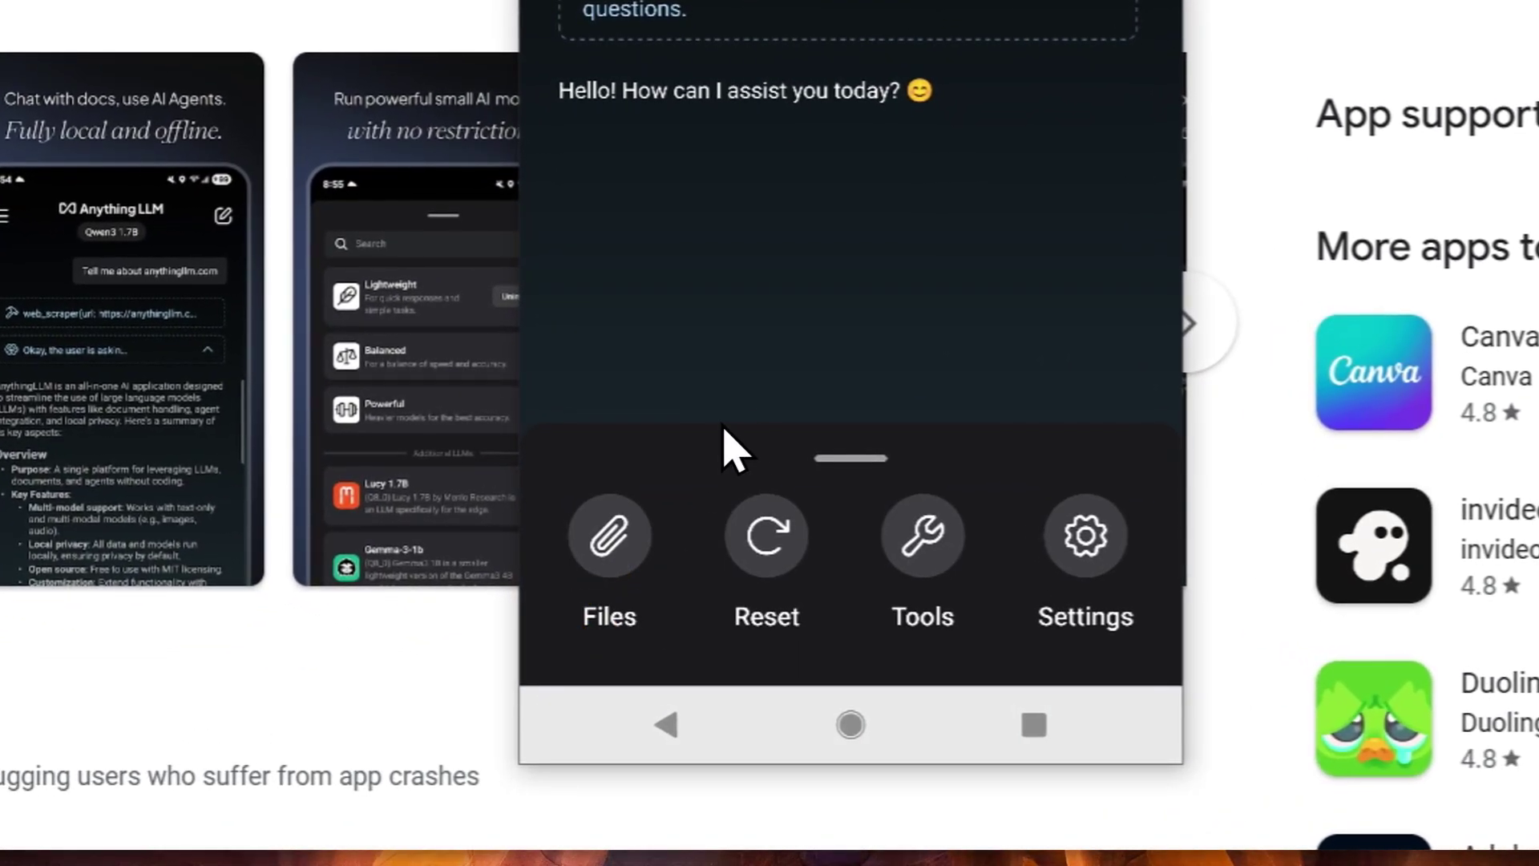
click(910, 553)
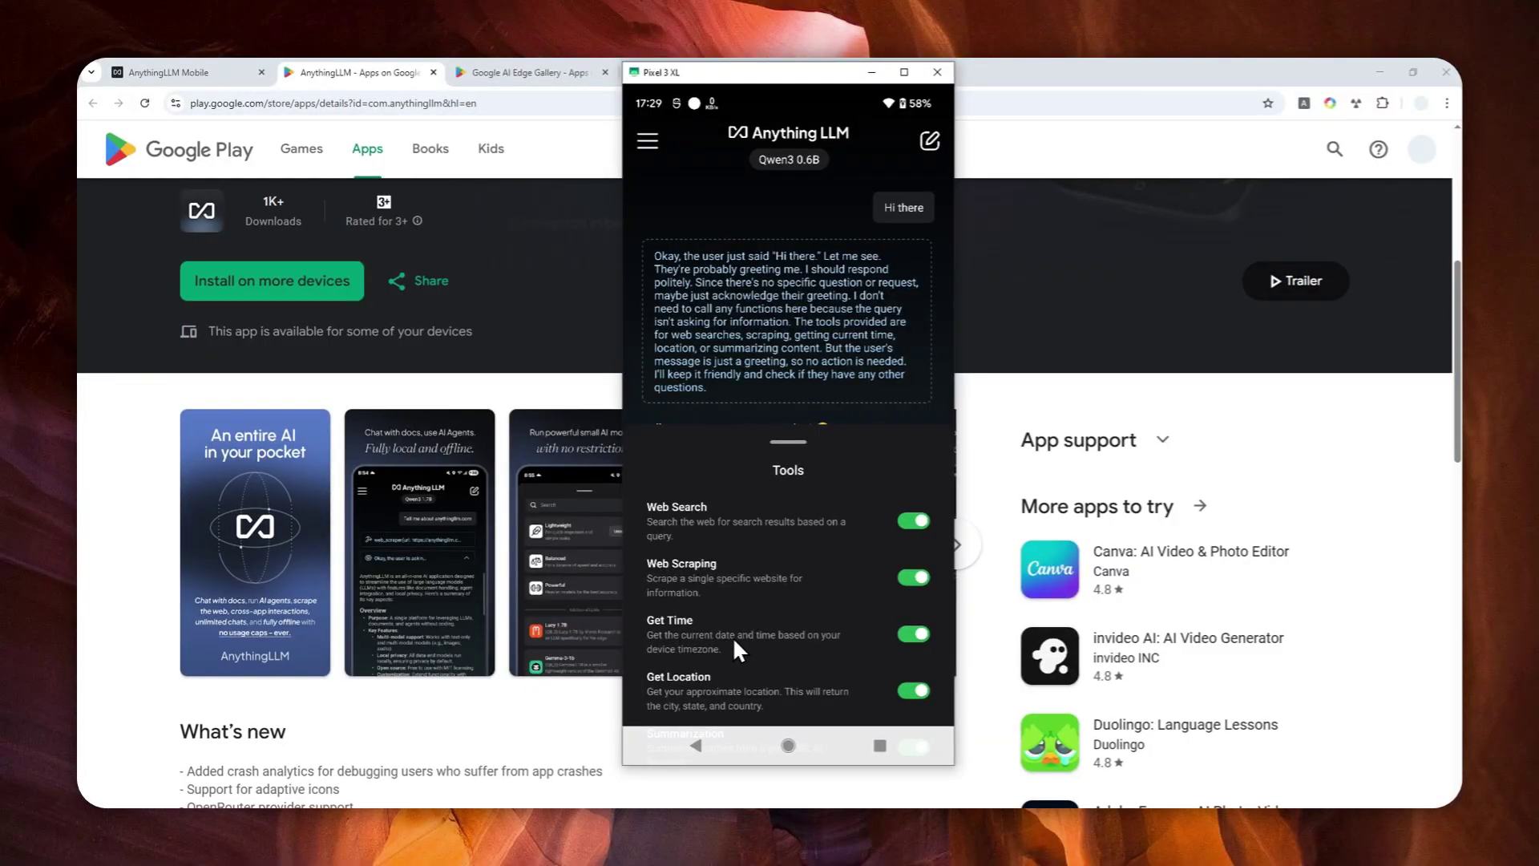
scroll(735, 637, down, 2)
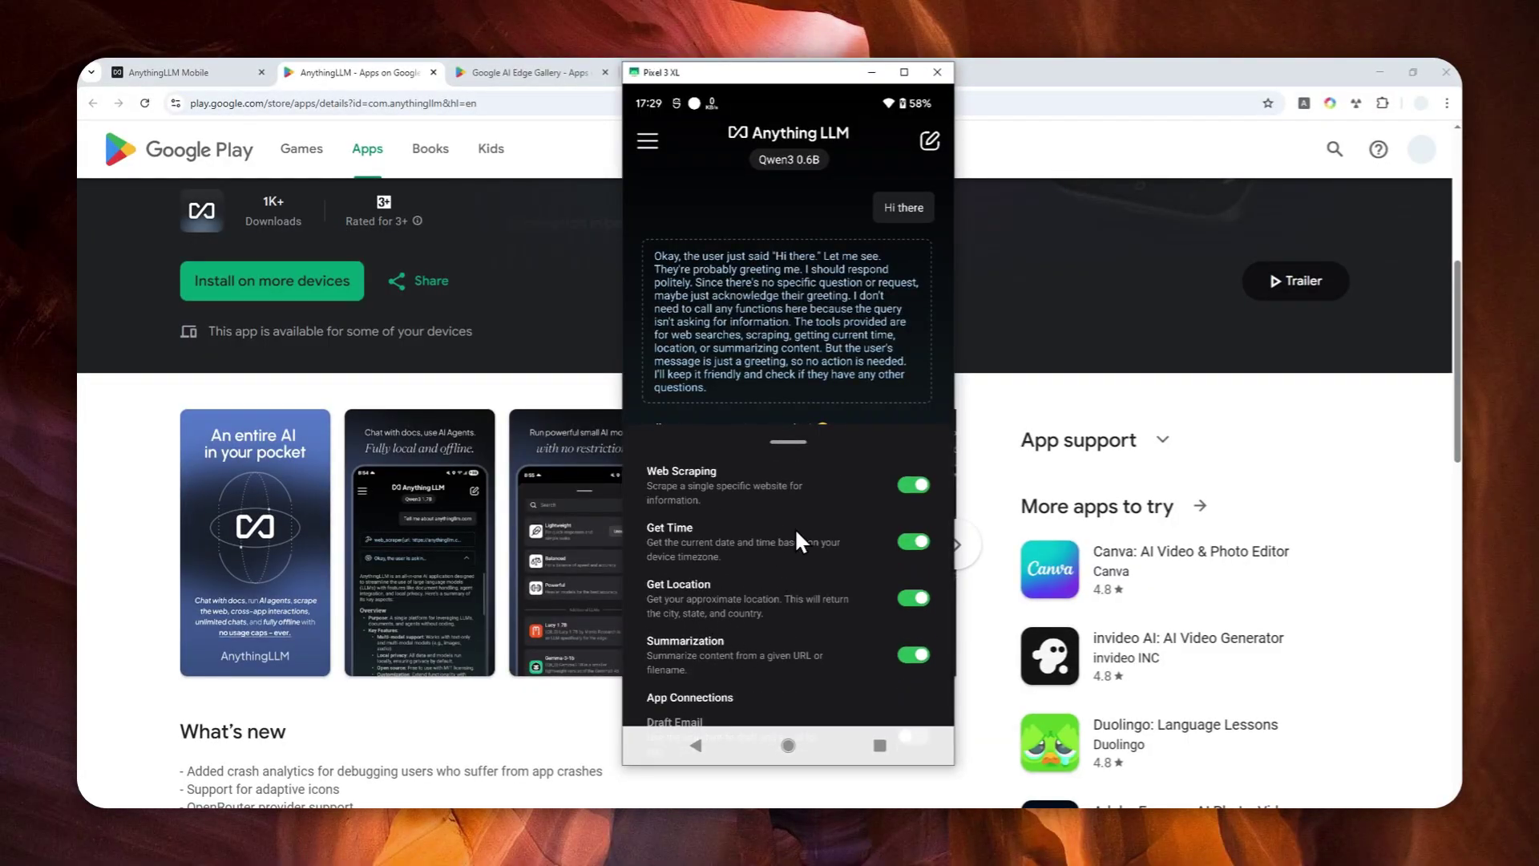
scroll(806, 542, up, 2)
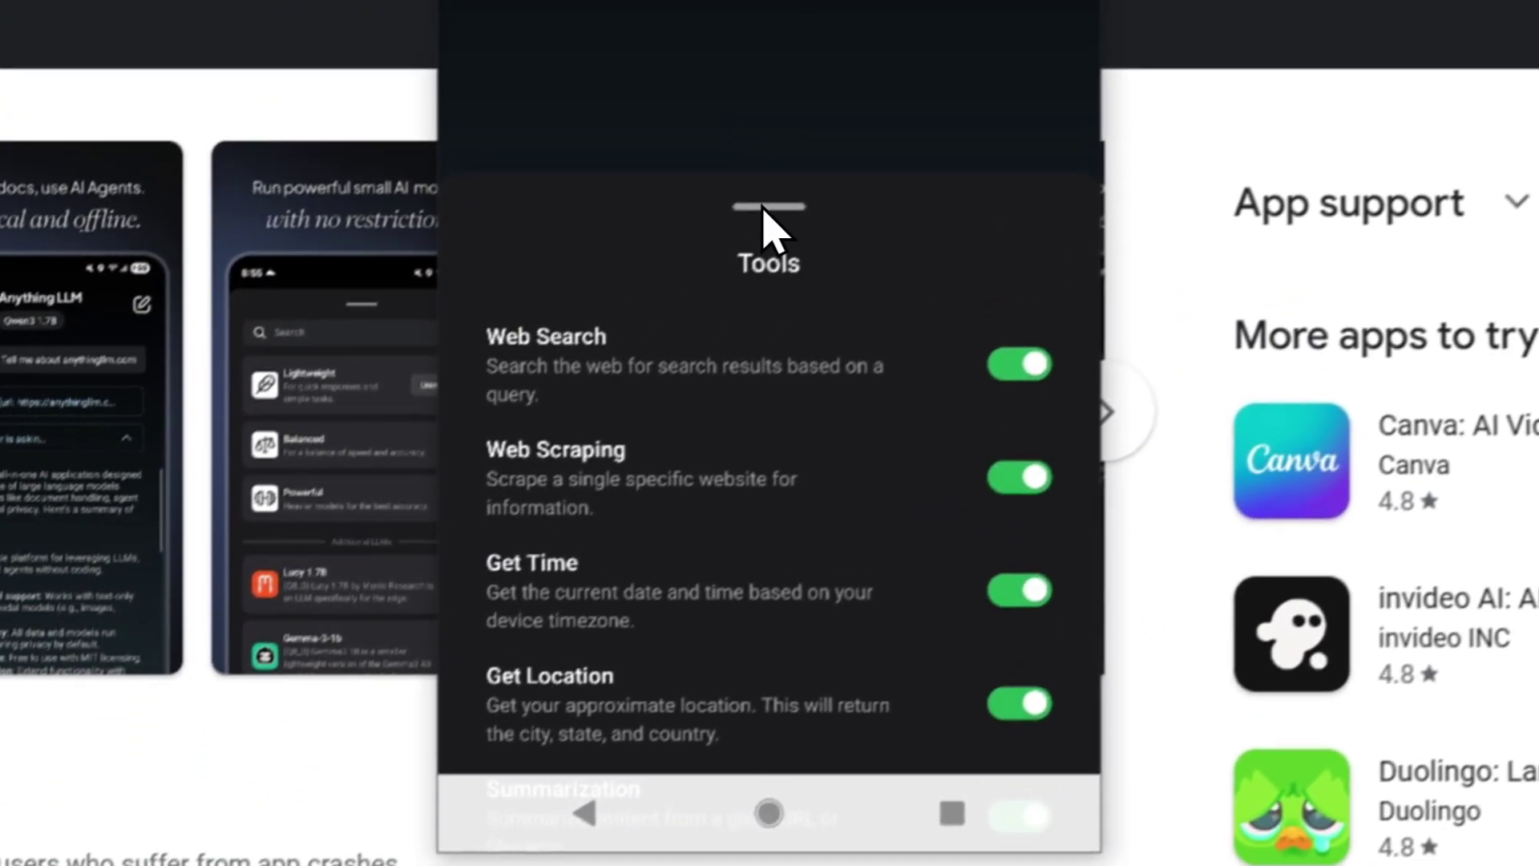
drag(768, 208, 771, 570)
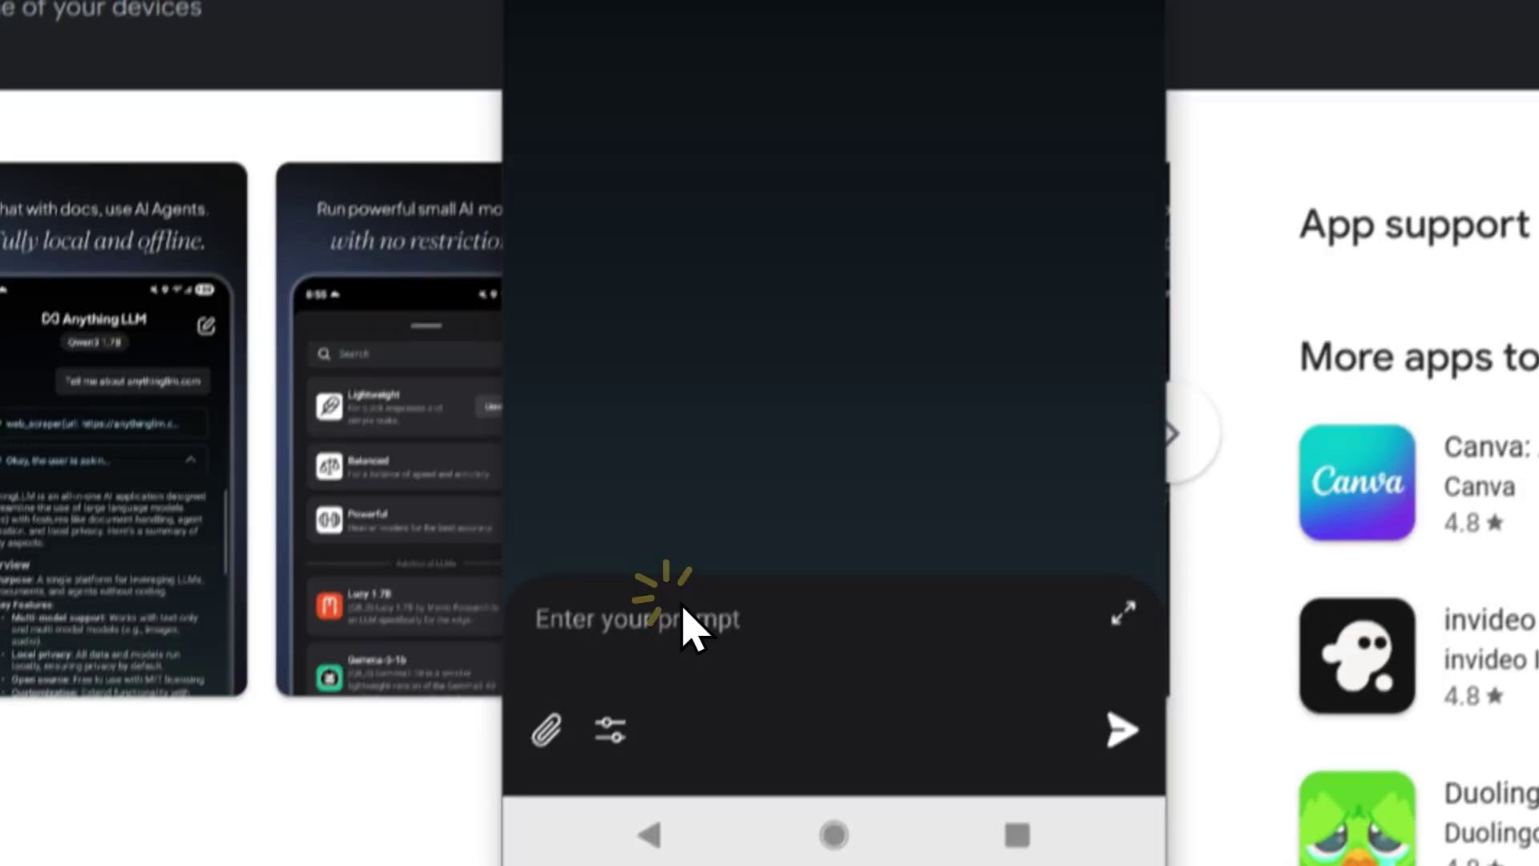
Step: Write "What is the today's Apple stock price" as the next chat prompt, without sending it
click(684, 611)
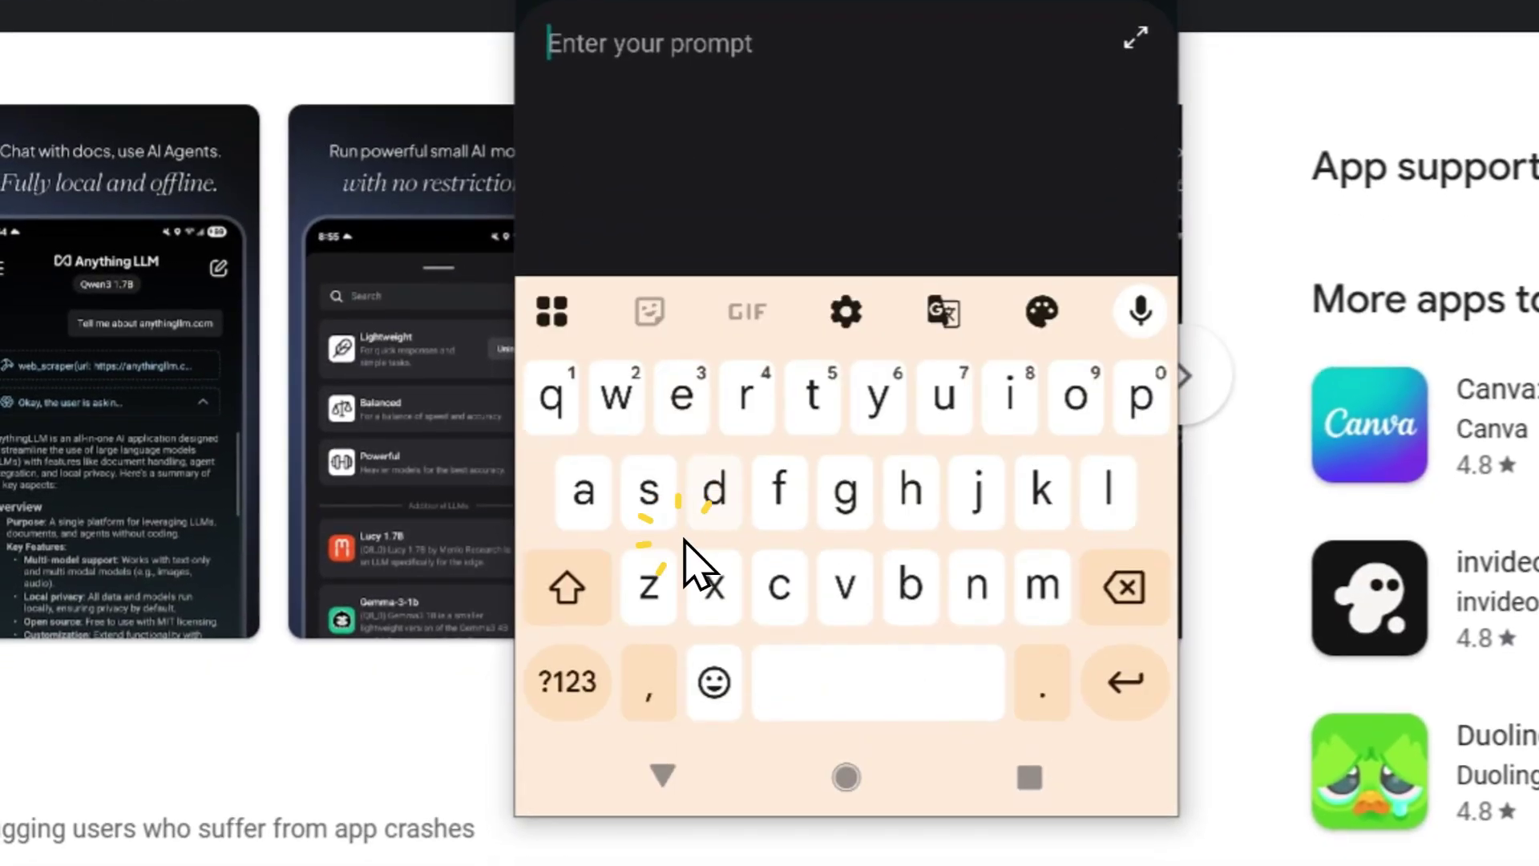
text(What is the curr)
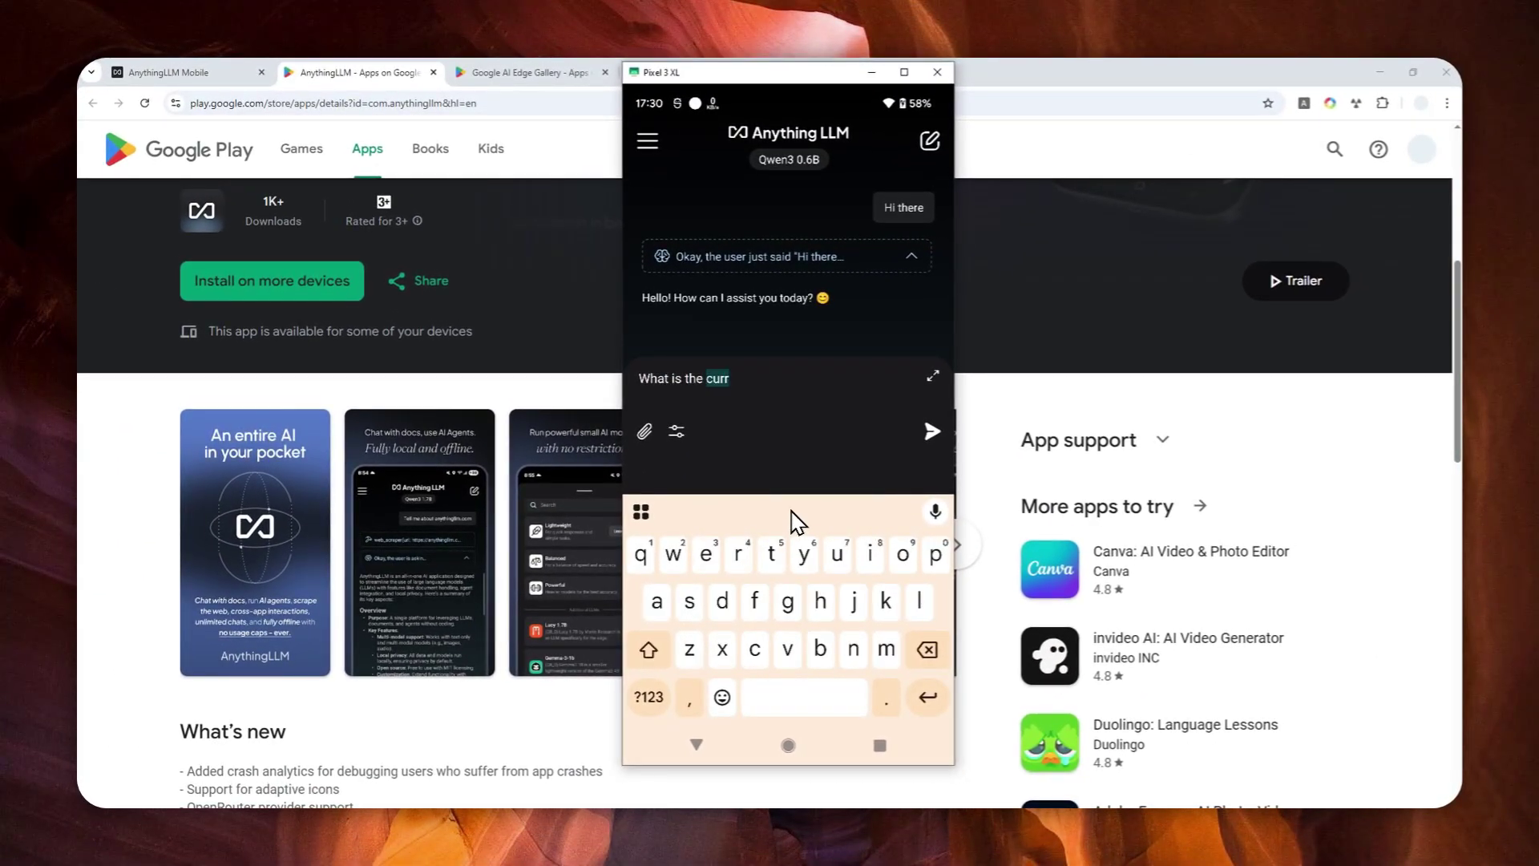
key(BackSpace)
key(BackSpace)
key(BackSpace)
key(BackSpace)
text(today's Apple stock price)
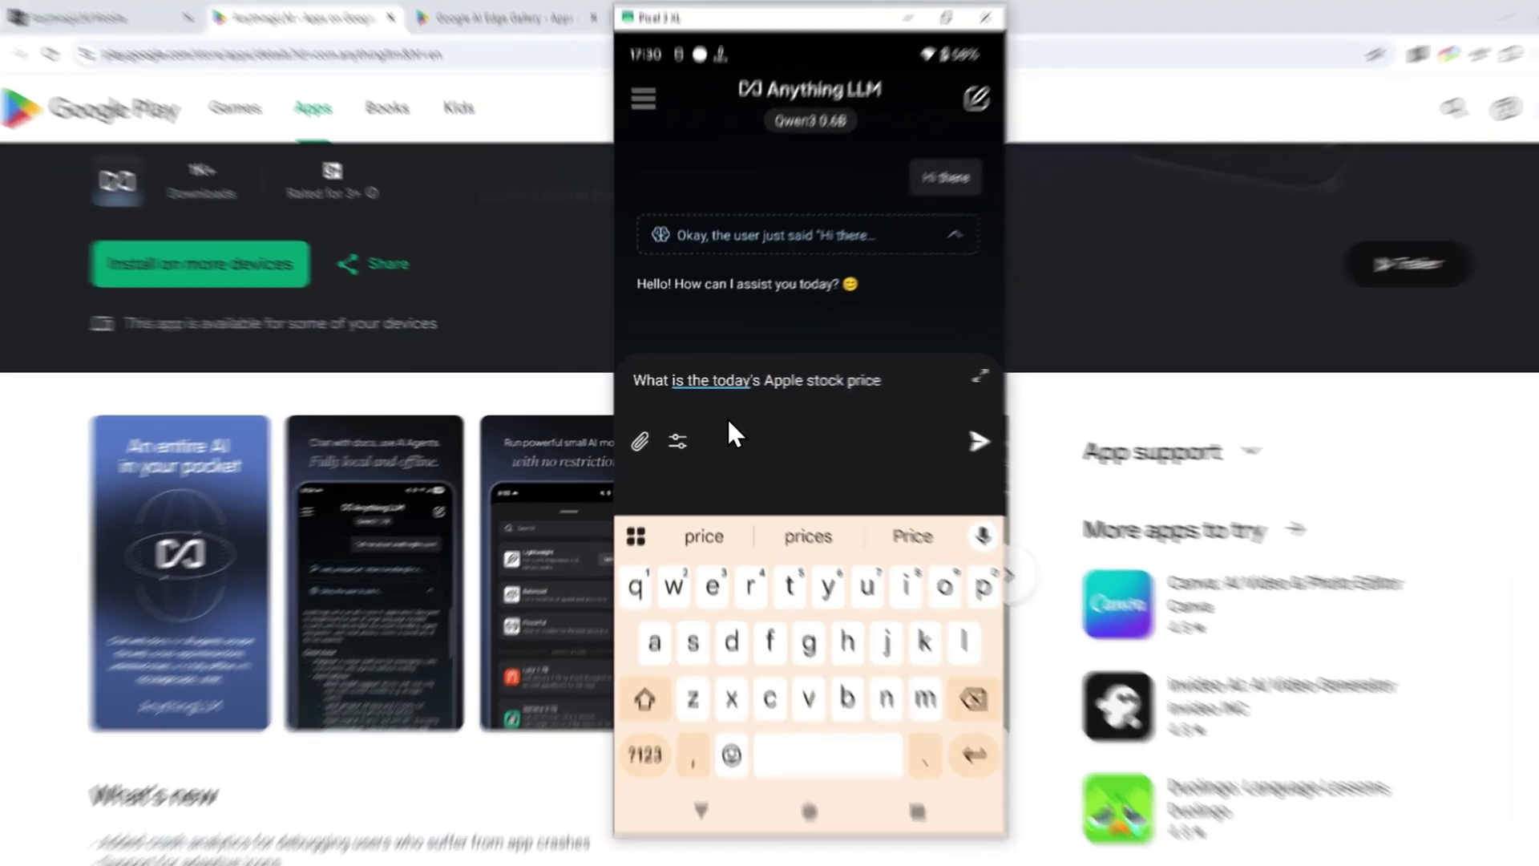
Step: Reword the prompt as "Today's Apple stock price" and send it to the model
click(719, 384)
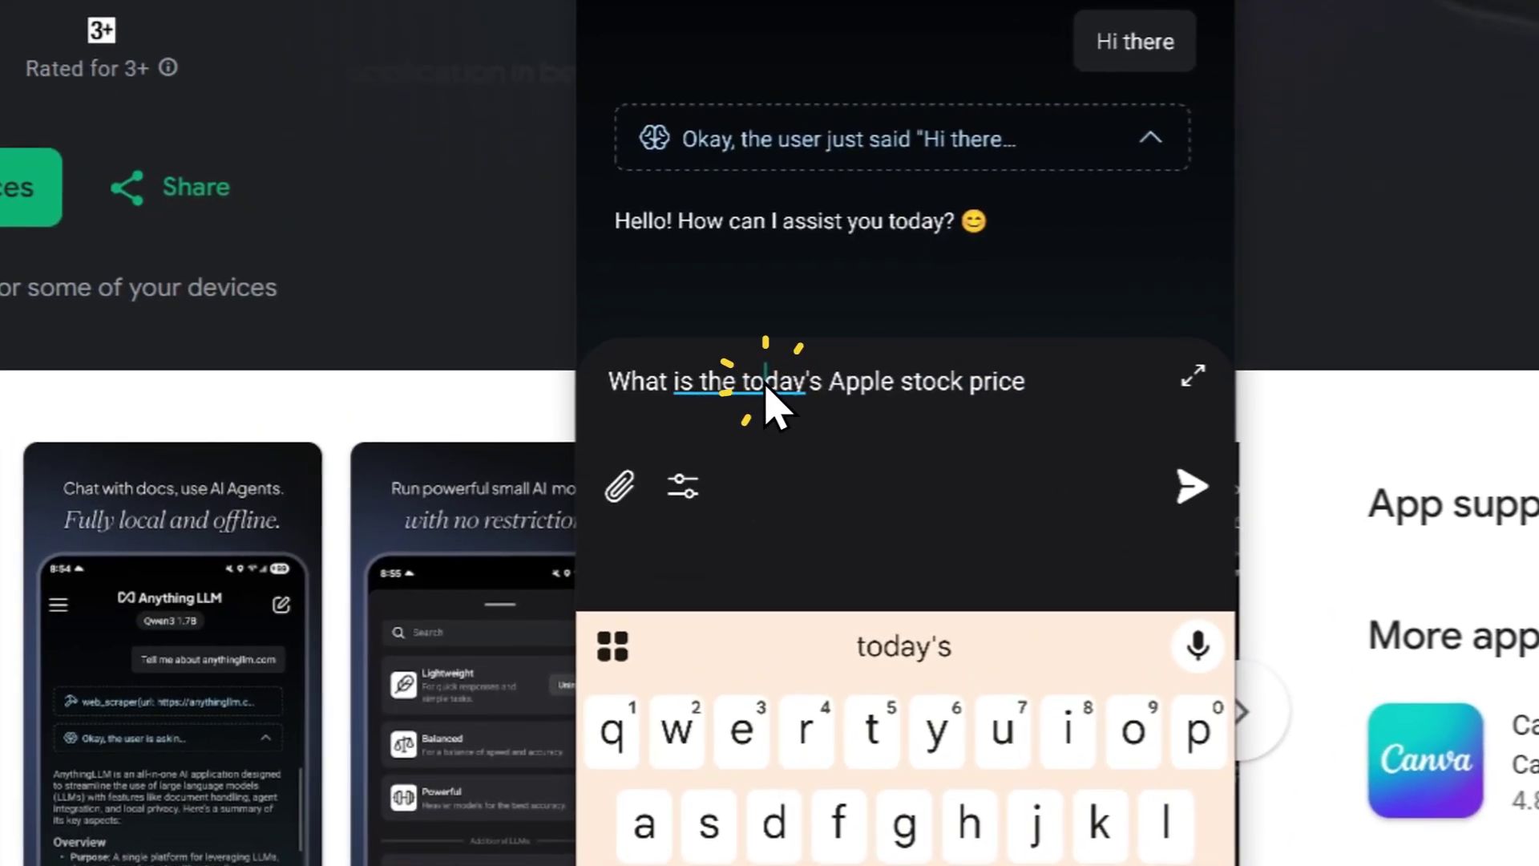
click(734, 383)
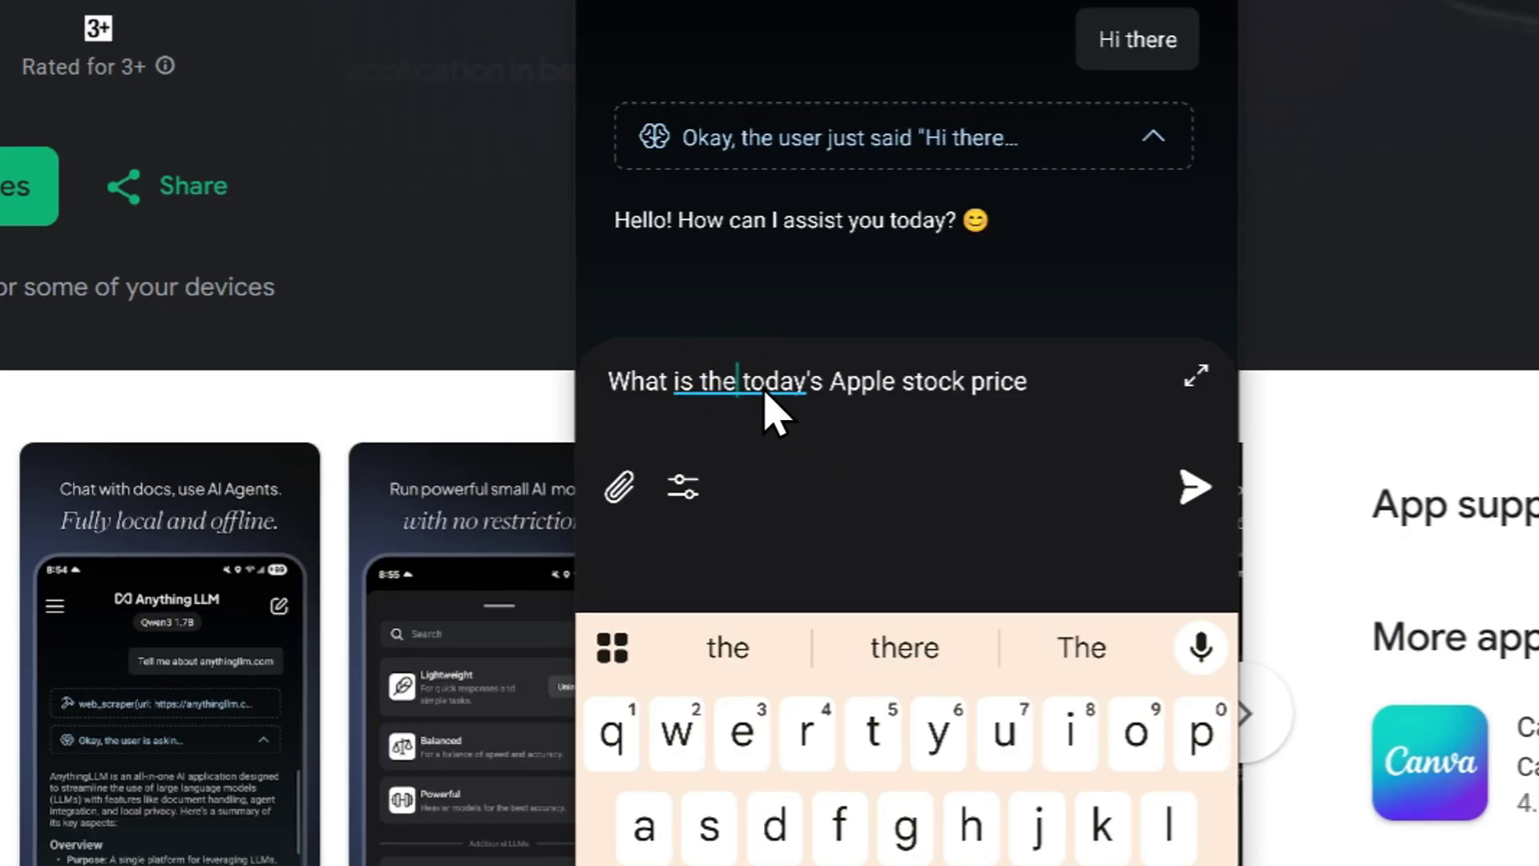
double_click(685, 382)
key(BackSpace)
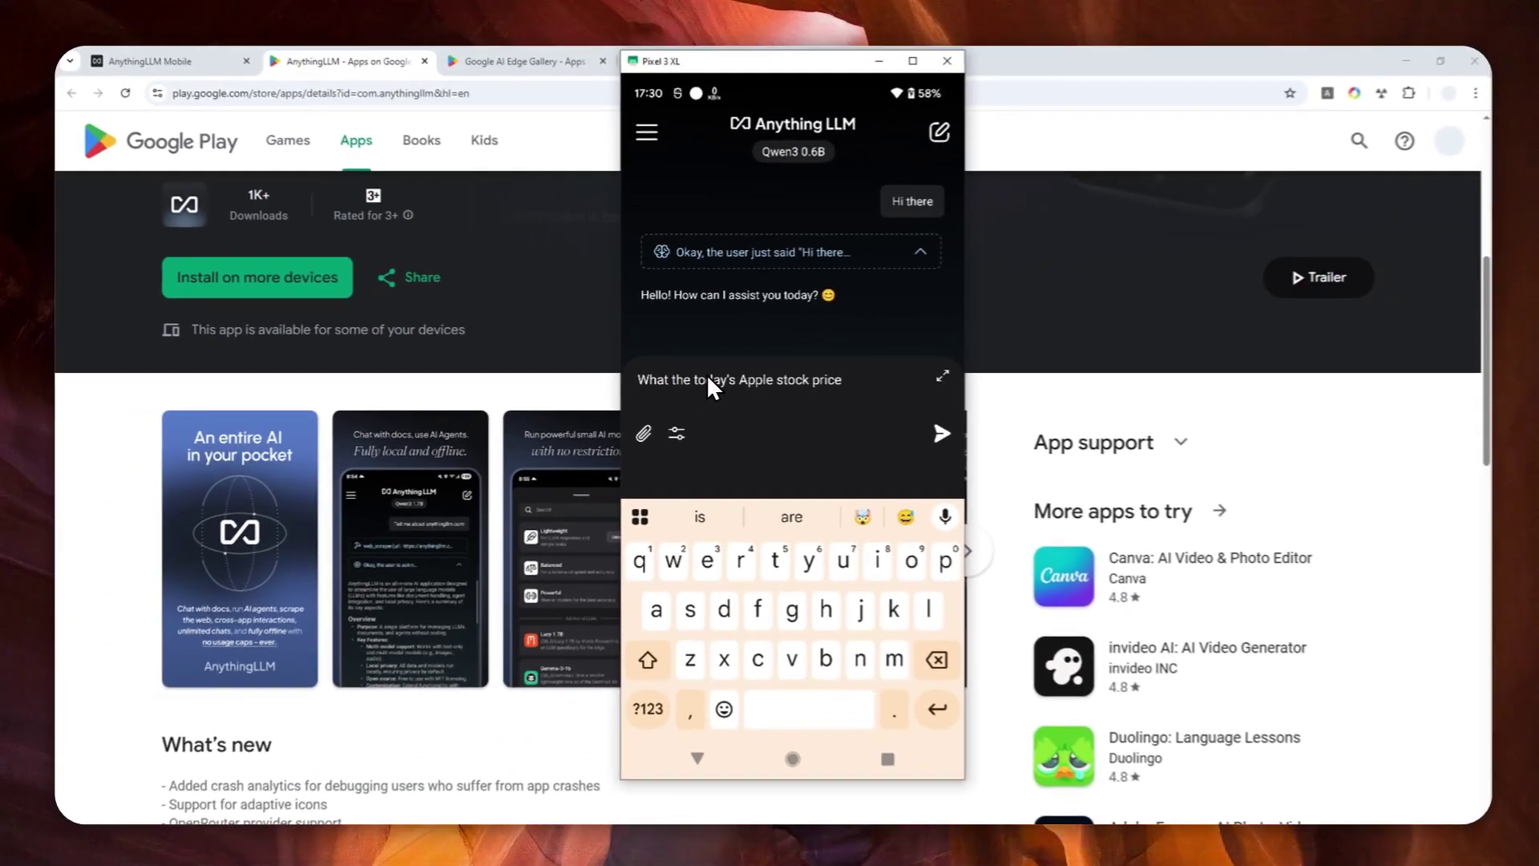
key(BackSpace)
key(BackSpace)
key(BackSpace)
key(BackSpace)
key(BackSpace)
key(BackSpace)
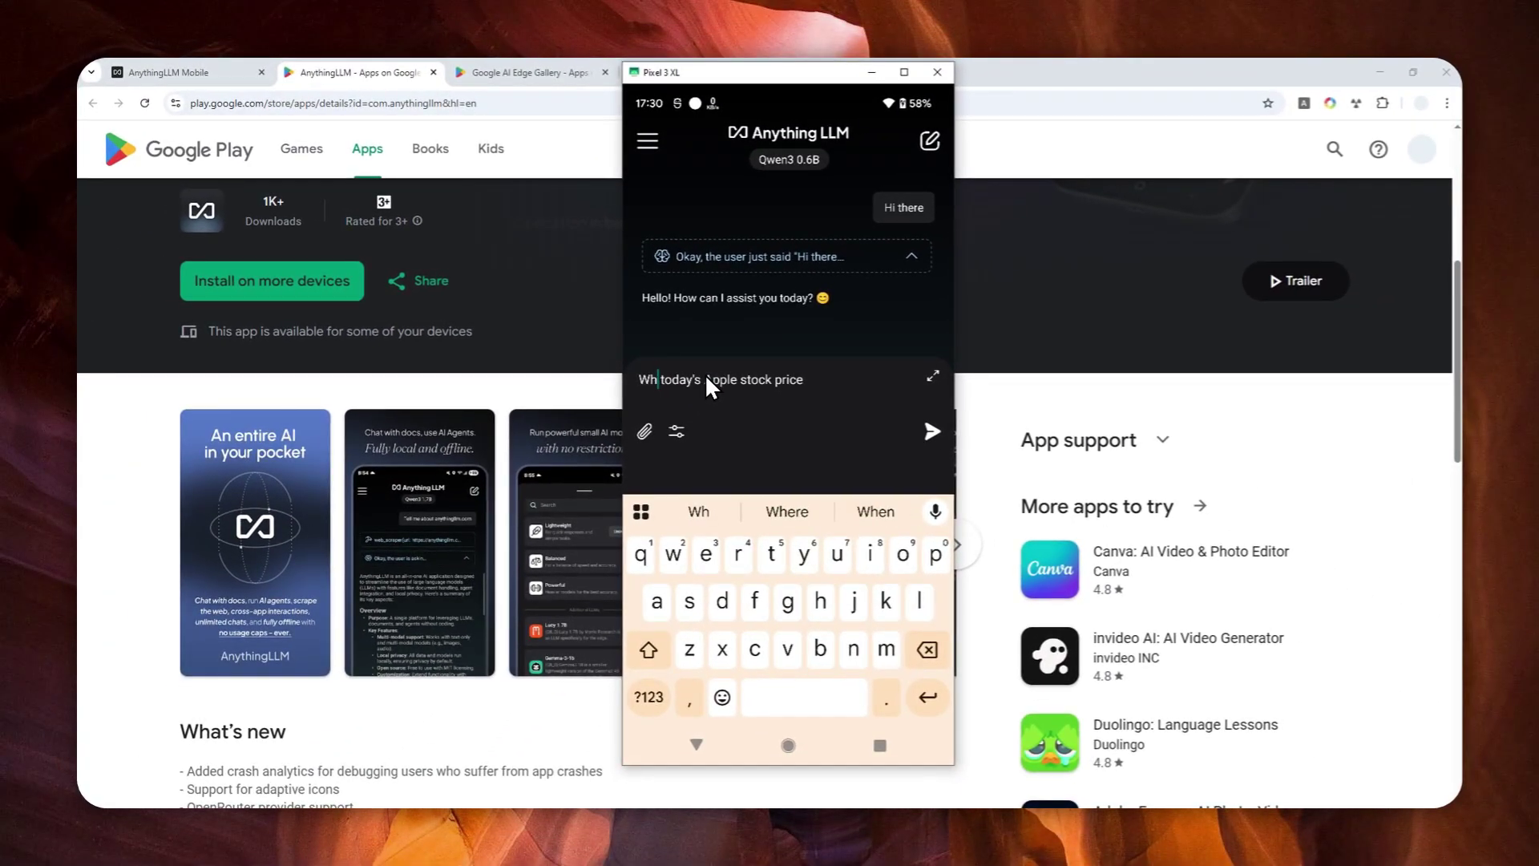
key(BackSpace)
key(BackSpace)
key(Delete)
key(Delete)
text(T)
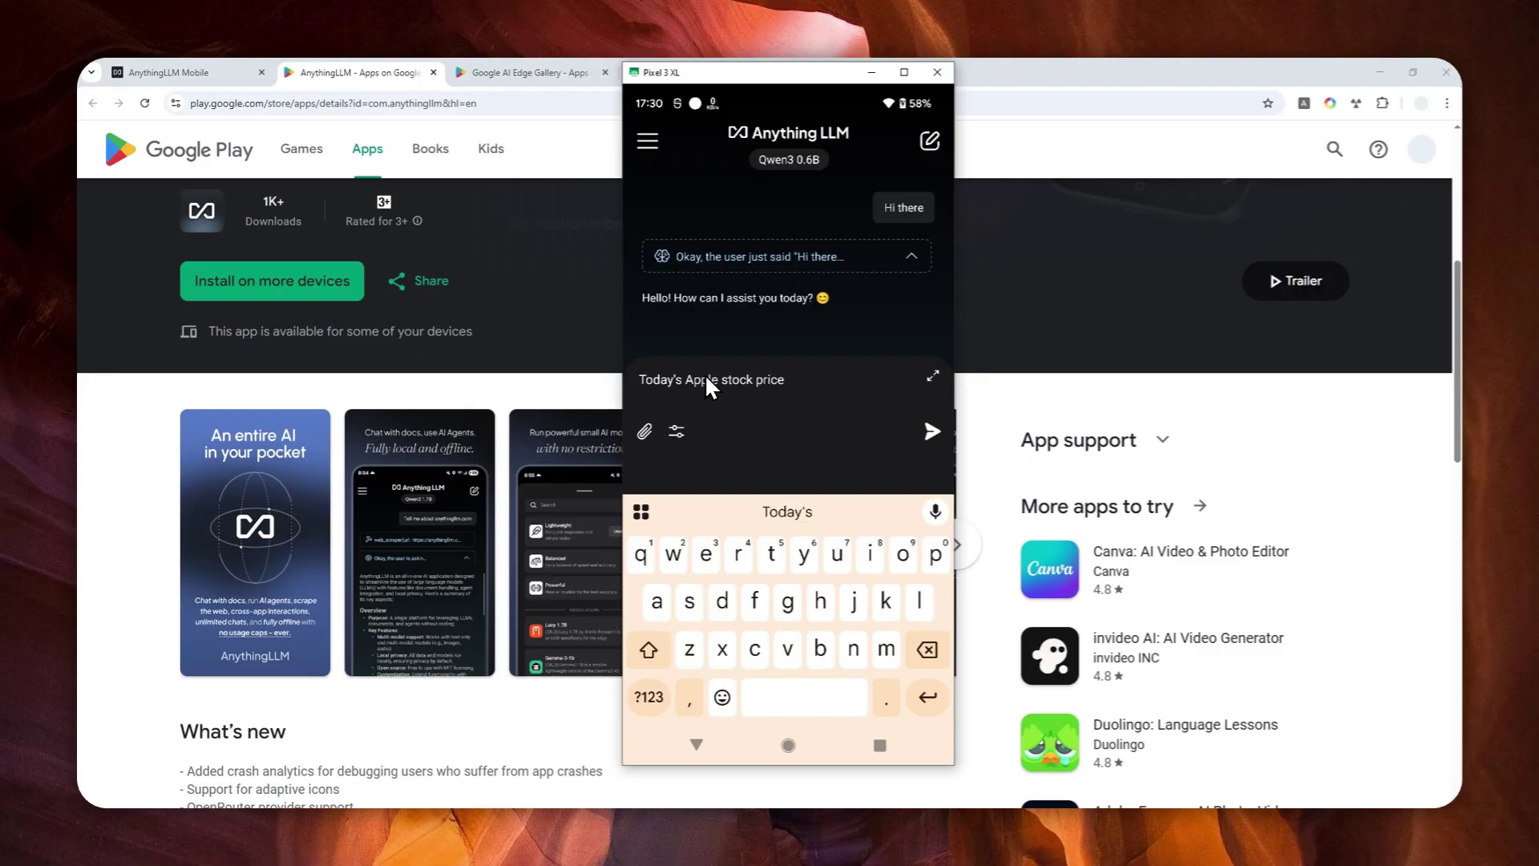
click(930, 433)
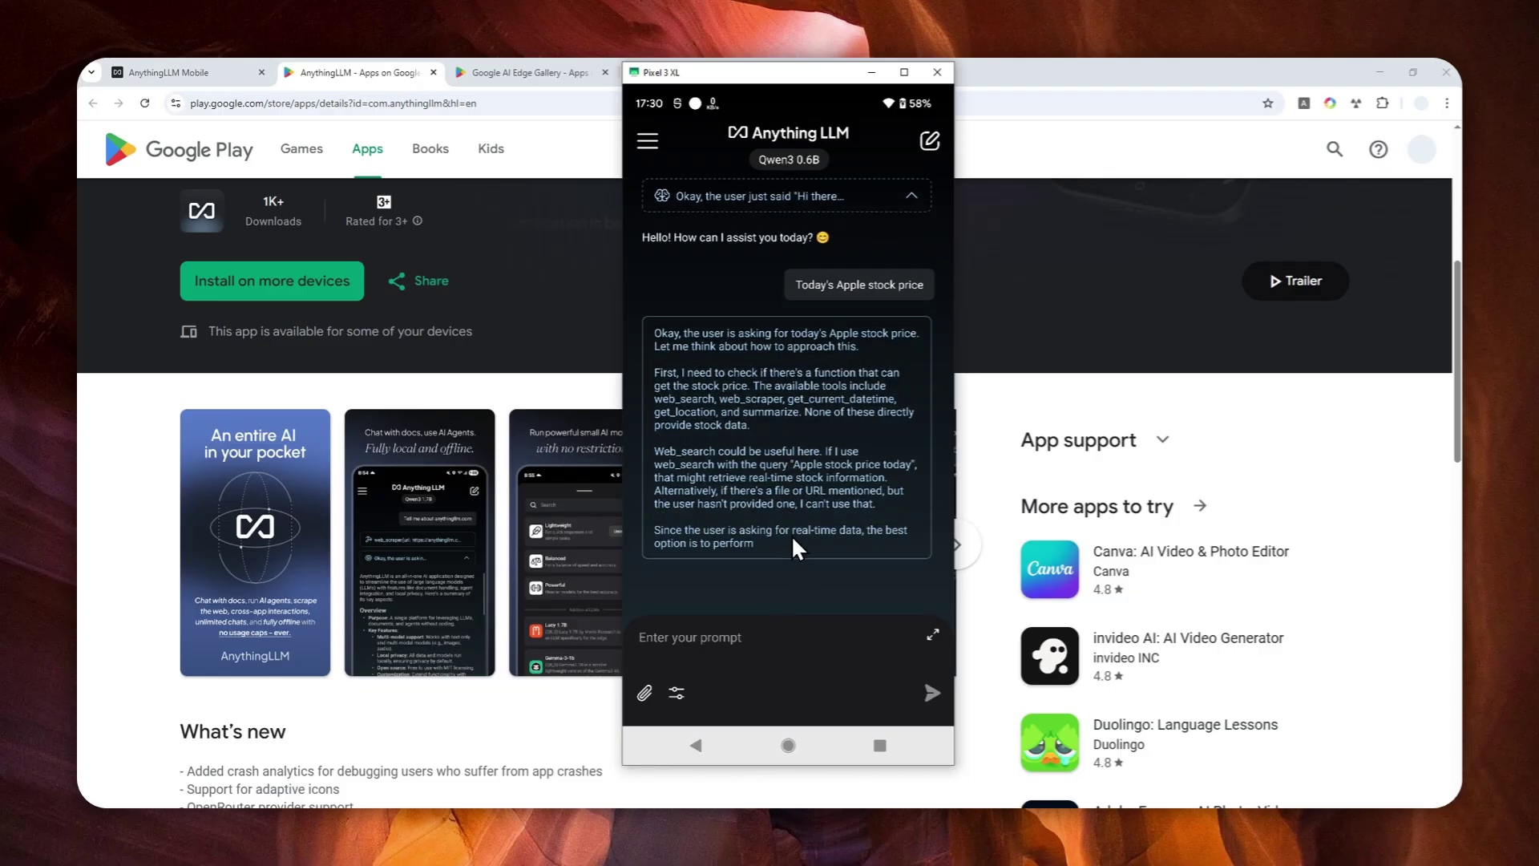
Step: Read through the model's thinking and its summary of Apple's financial metrics in the reply
click(762, 762)
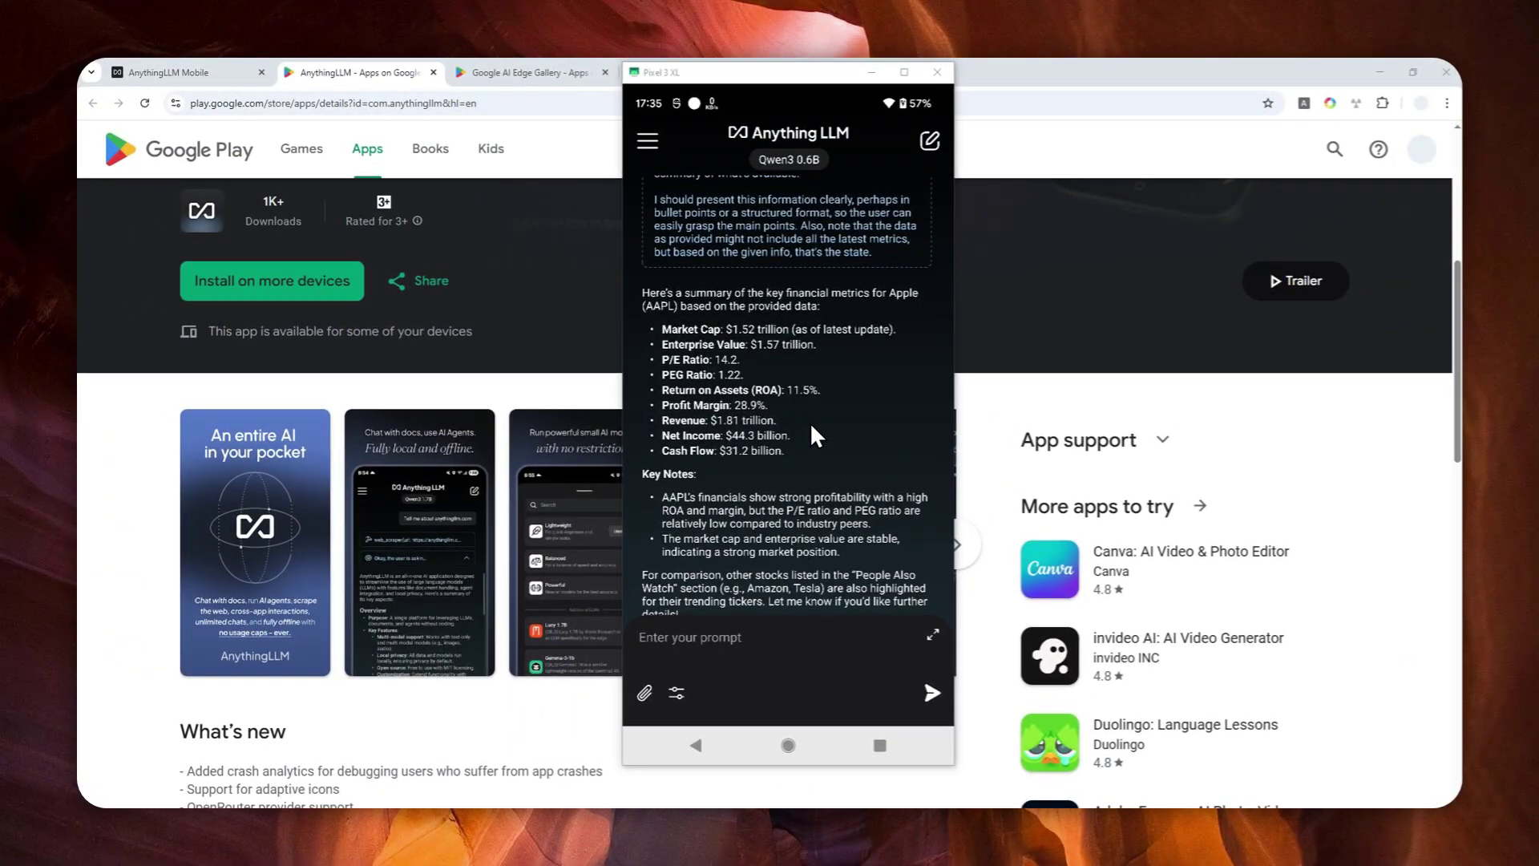
scroll(811, 426, up, 10)
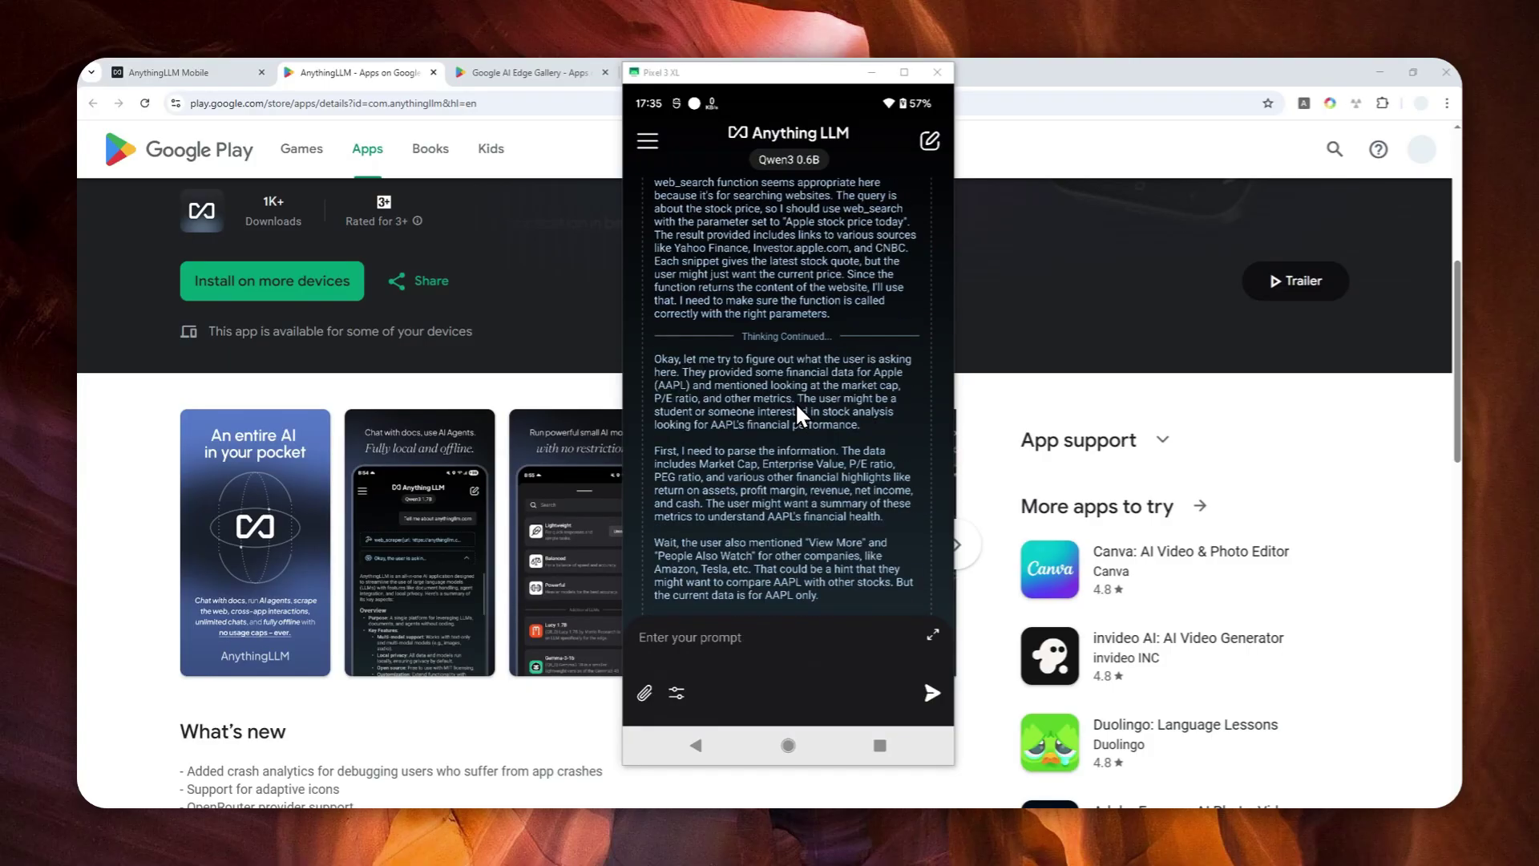
scroll(796, 401, up, 10)
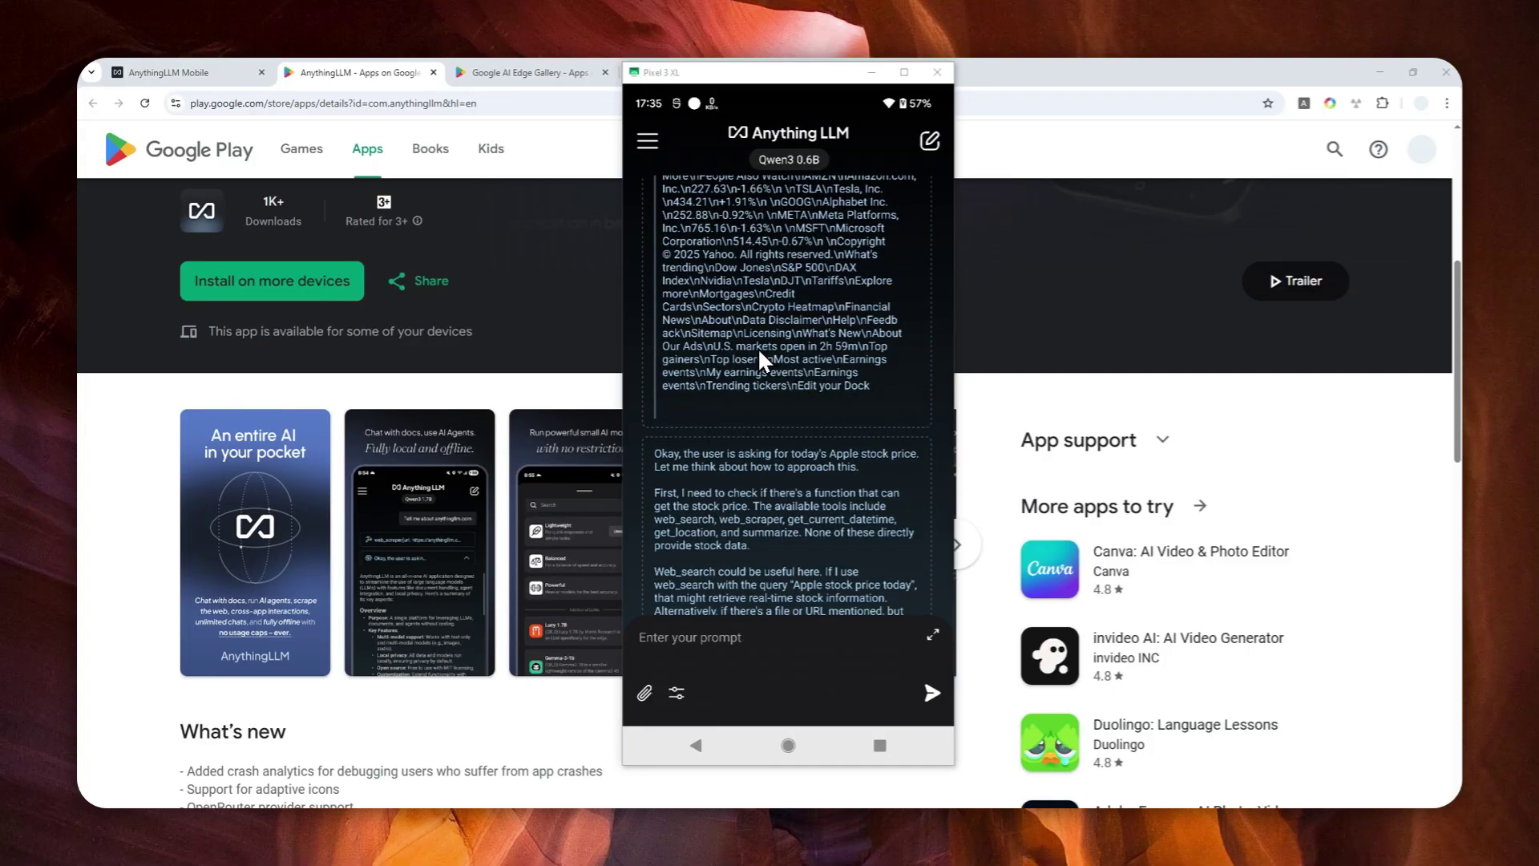
scroll(759, 349, down, 3)
scroll(759, 353, down, 5)
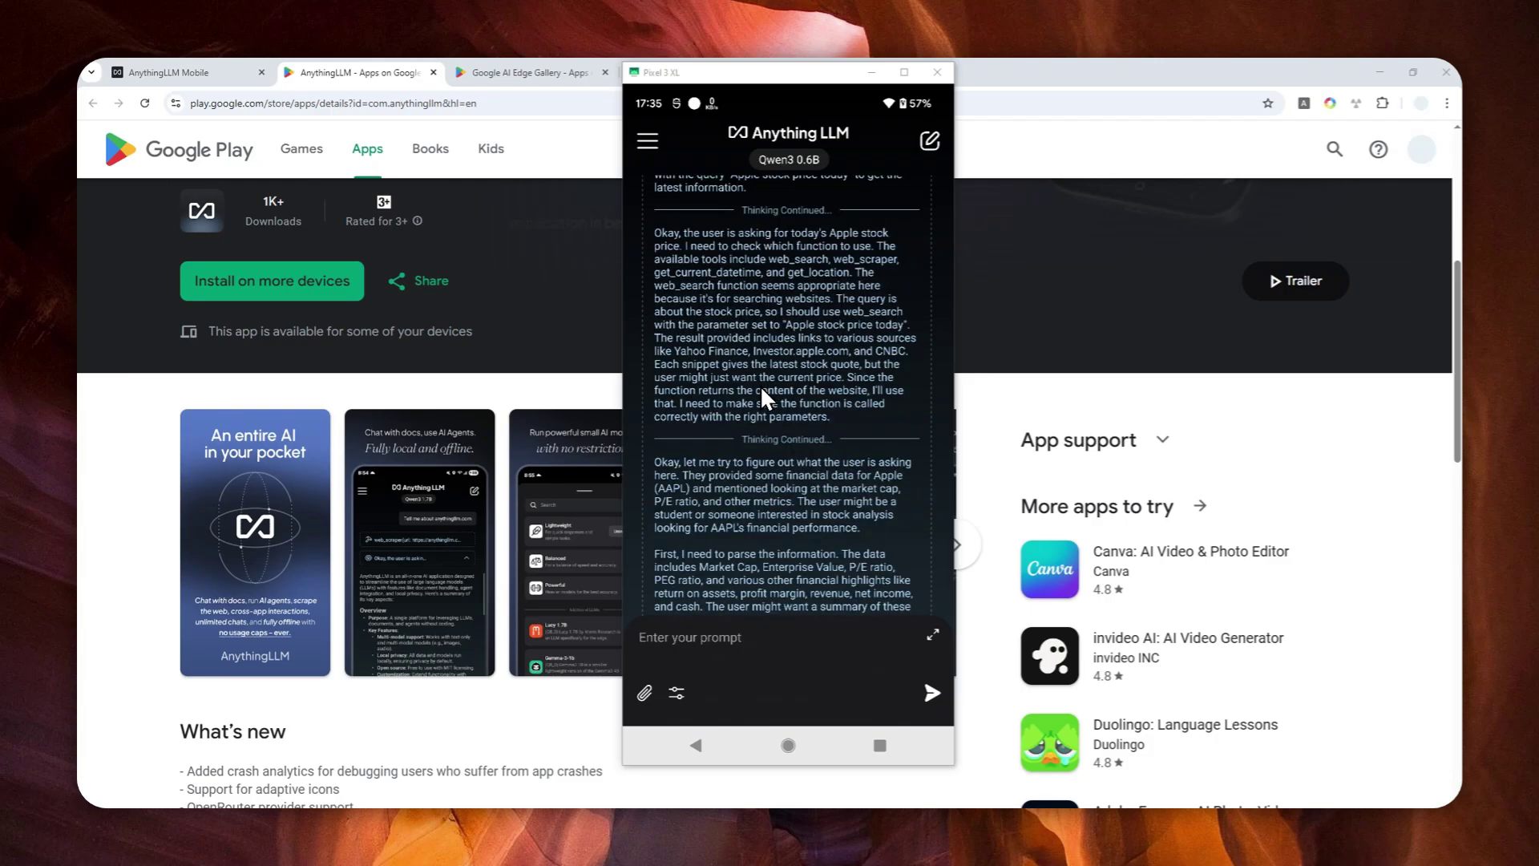
scroll(766, 377, down, 2)
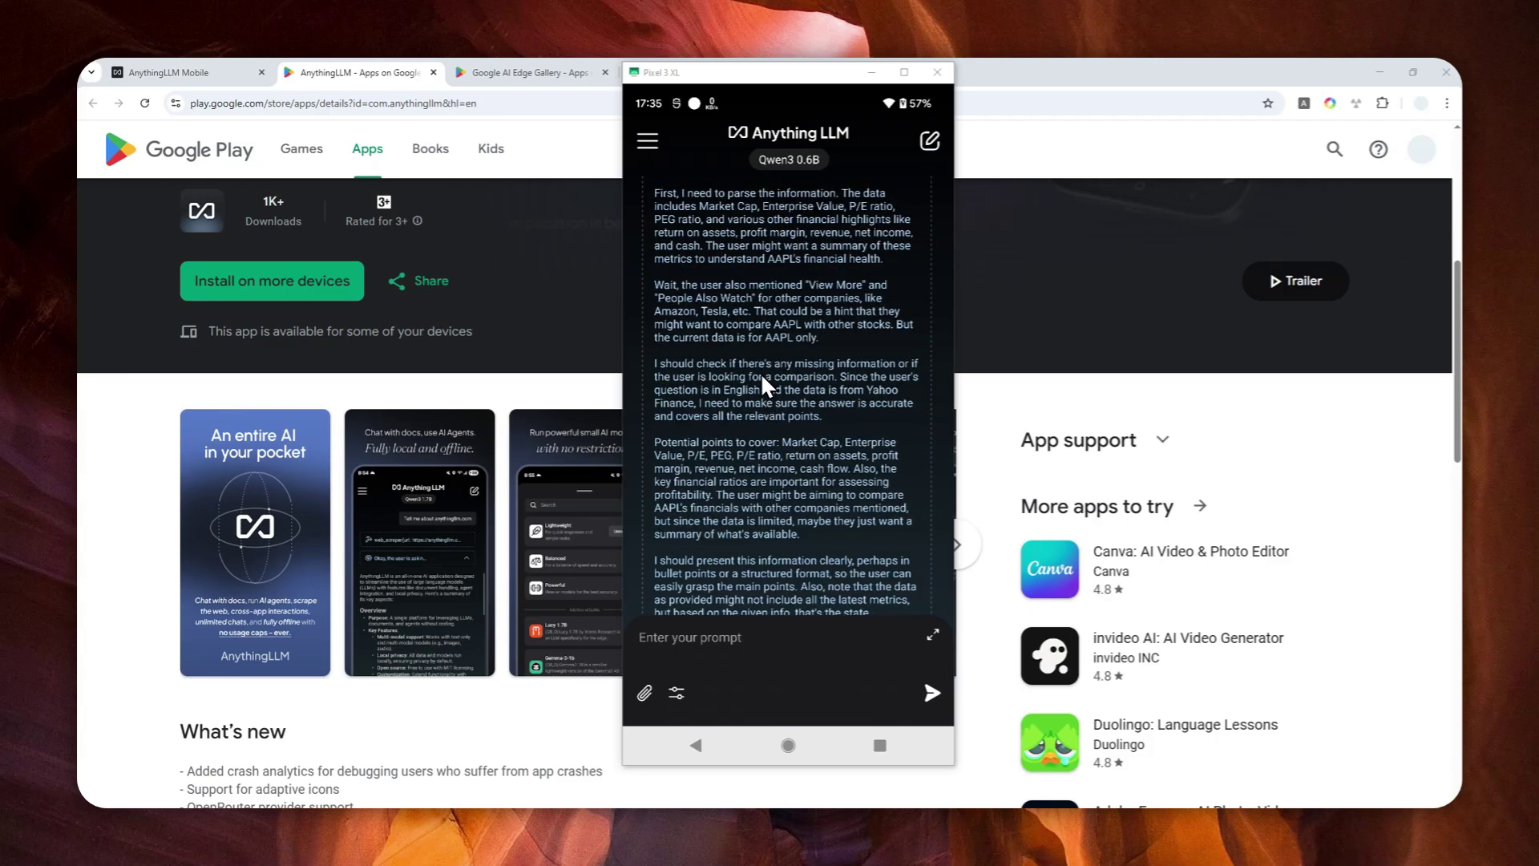
scroll(760, 380, down, 3)
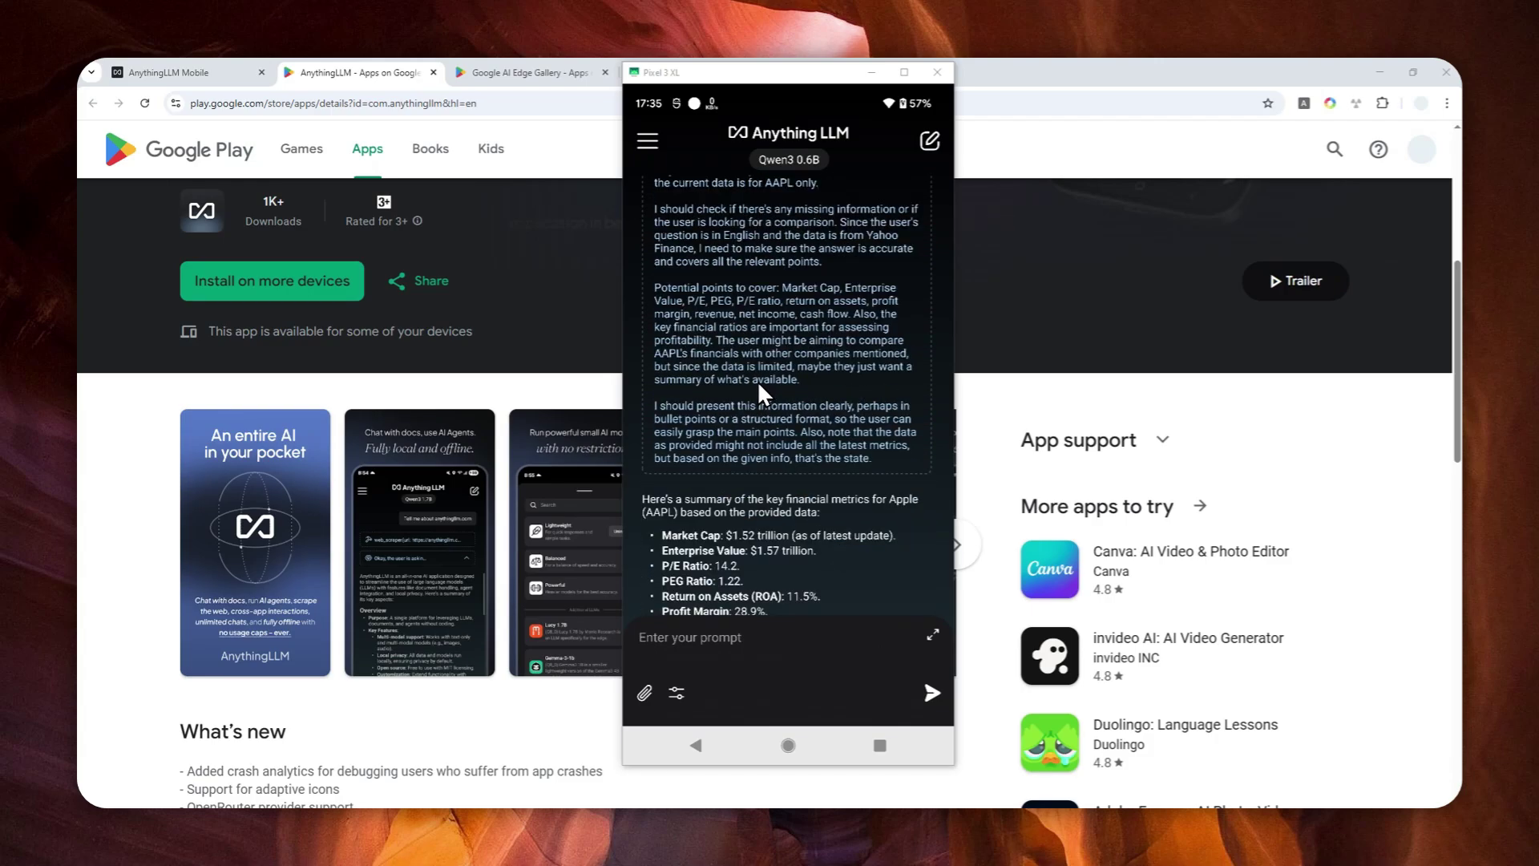
scroll(794, 317, up, 2)
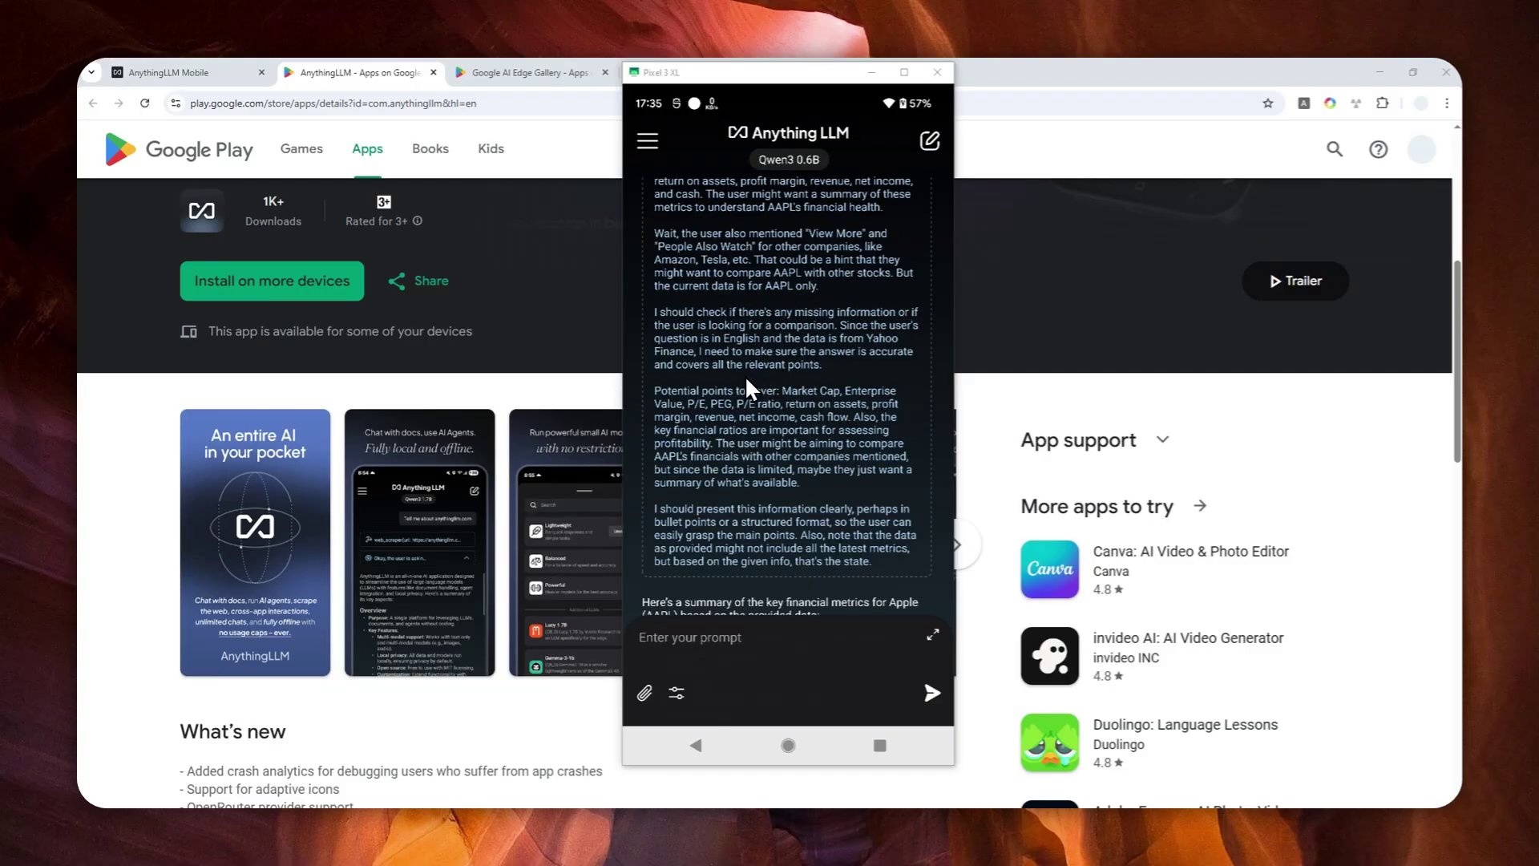
scroll(747, 384, down, 6)
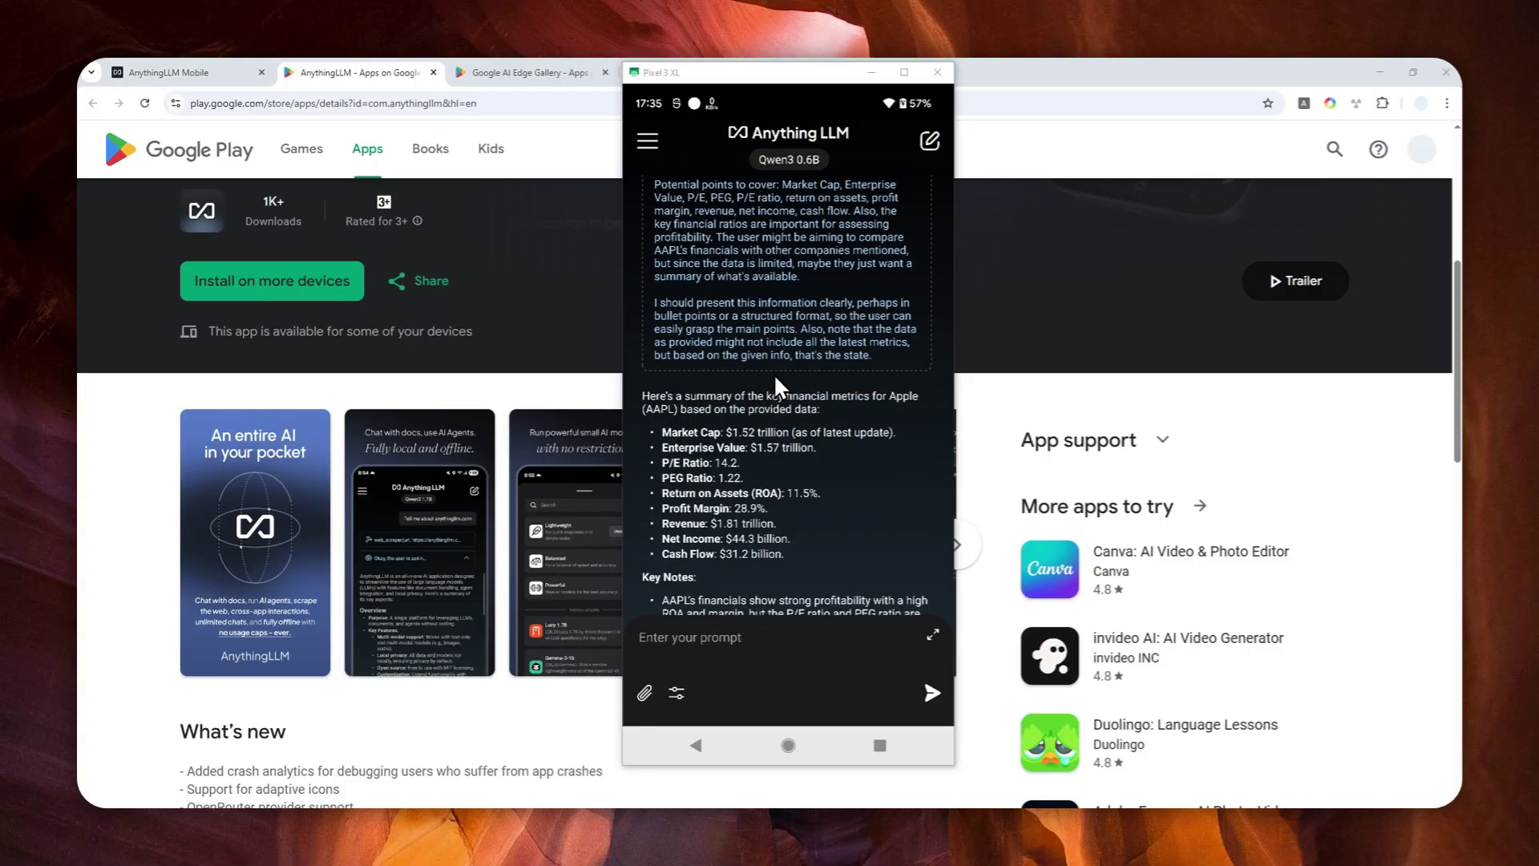
scroll(773, 368, down, 2)
scroll(771, 359, up, 2)
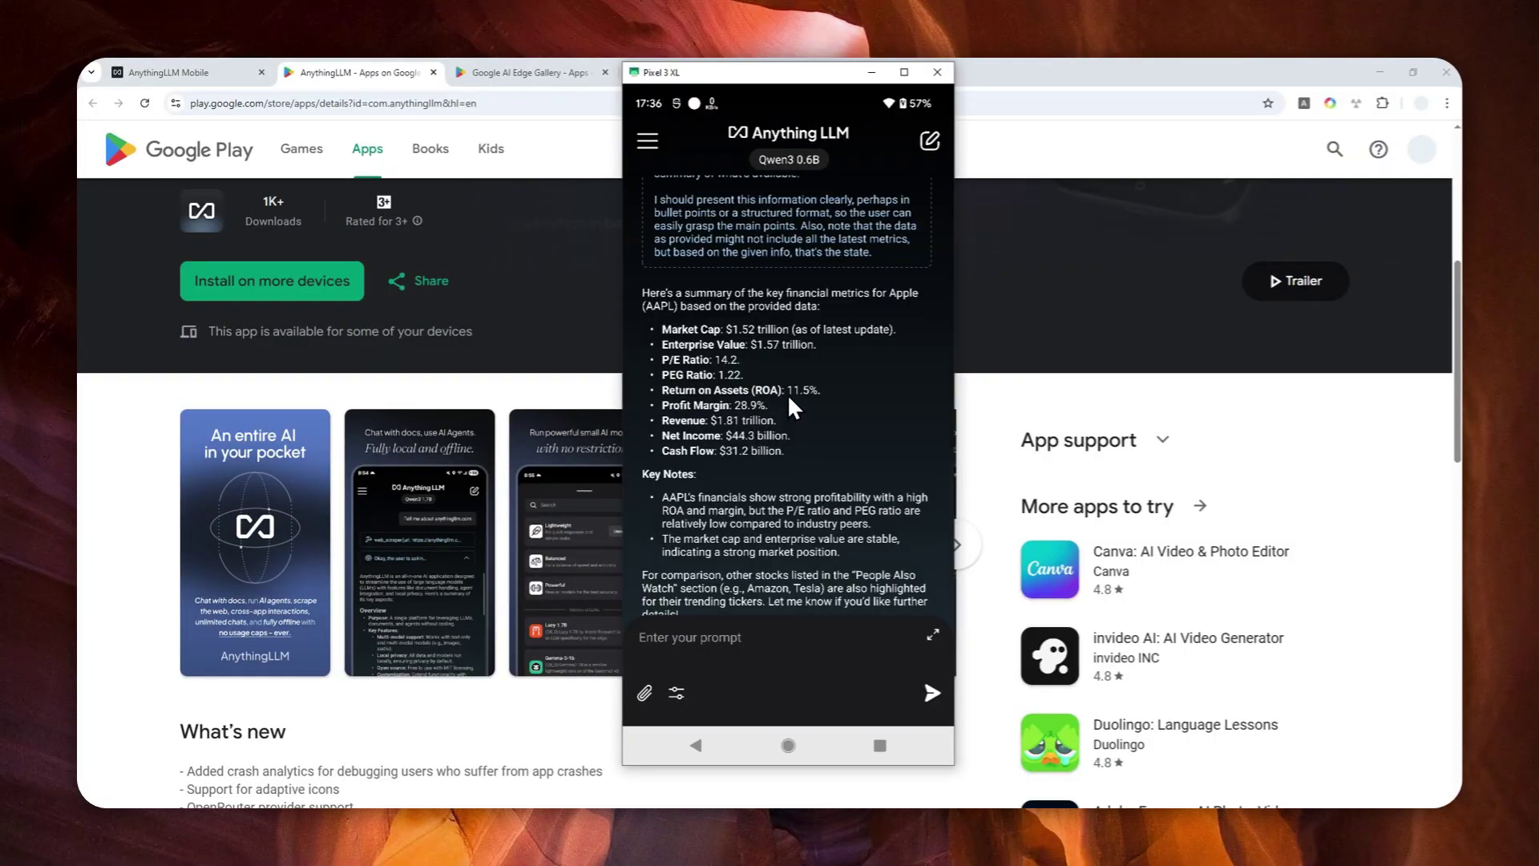
Step: Examine the raw web search data retrieved for the reply and compare it with the summarised Apple metrics
scroll(807, 401, up, 10)
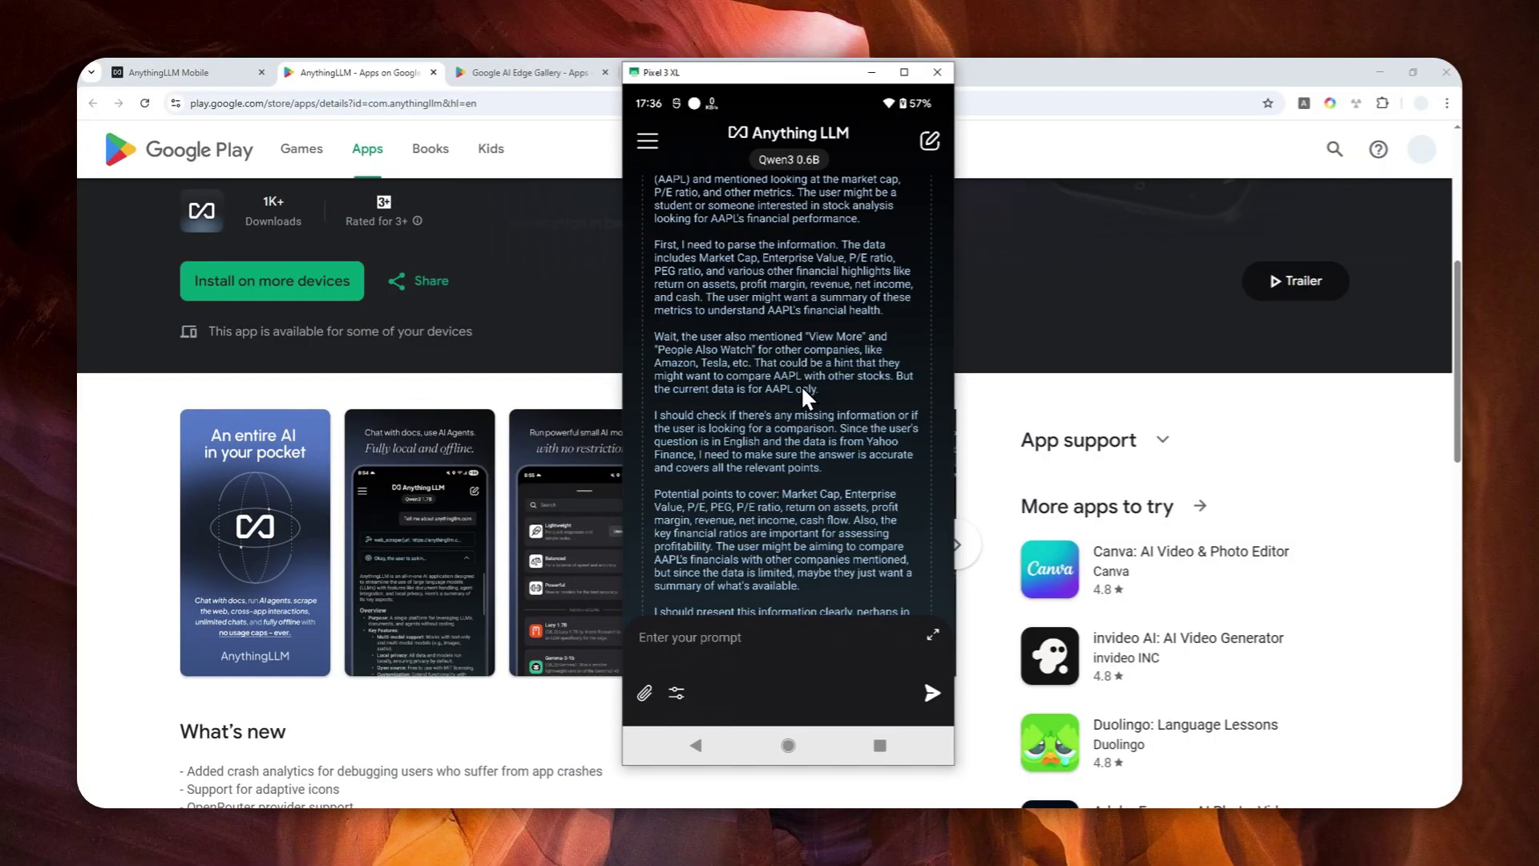
scroll(794, 397, up, 10)
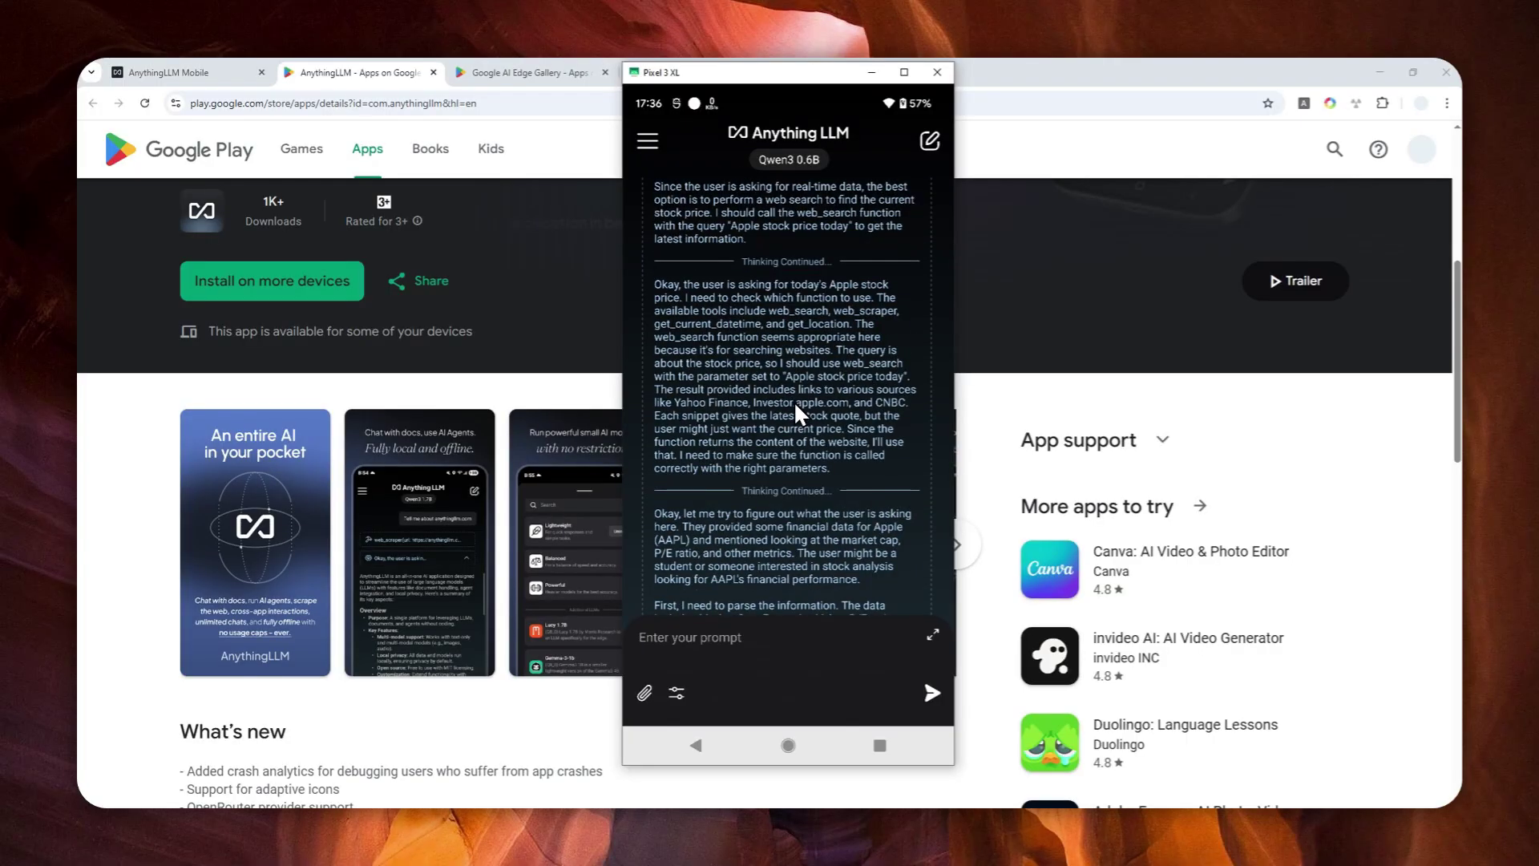
scroll(780, 394, up, 10)
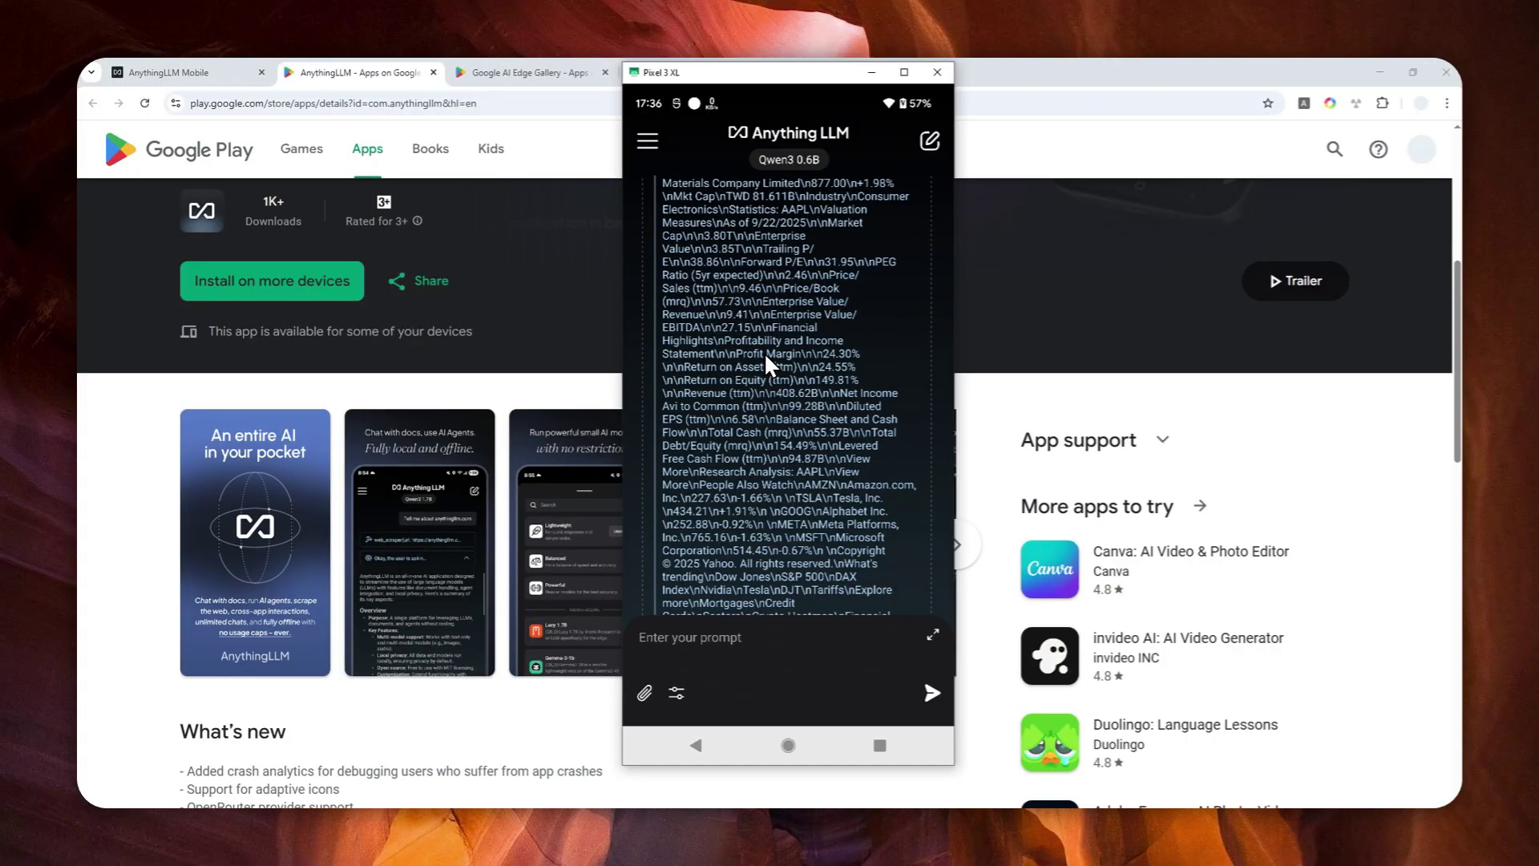
scroll(781, 377, up, 10)
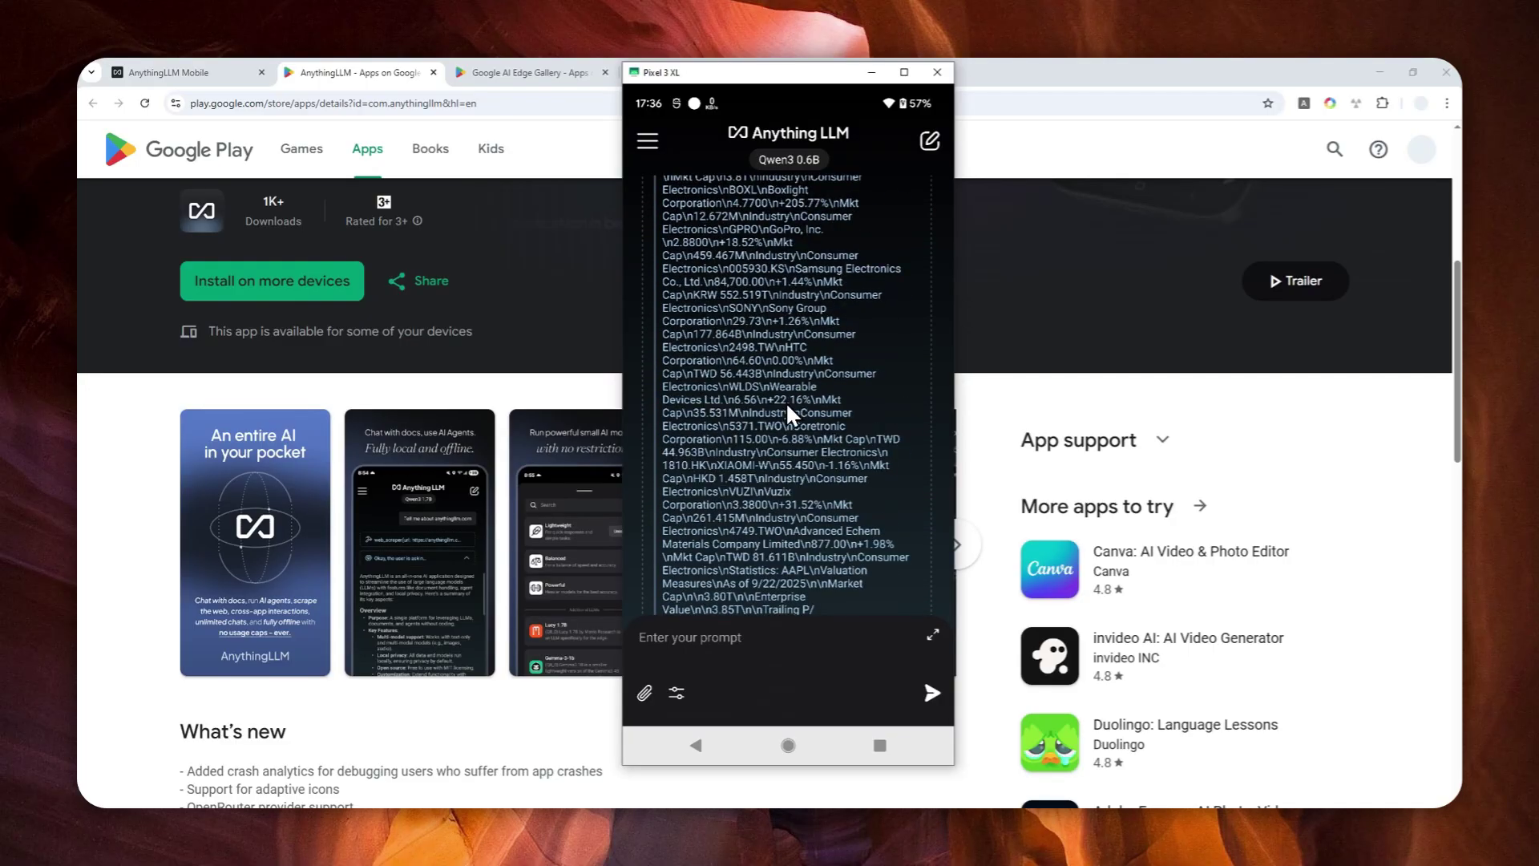
scroll(768, 377, down, 10)
scroll(783, 398, down, 3)
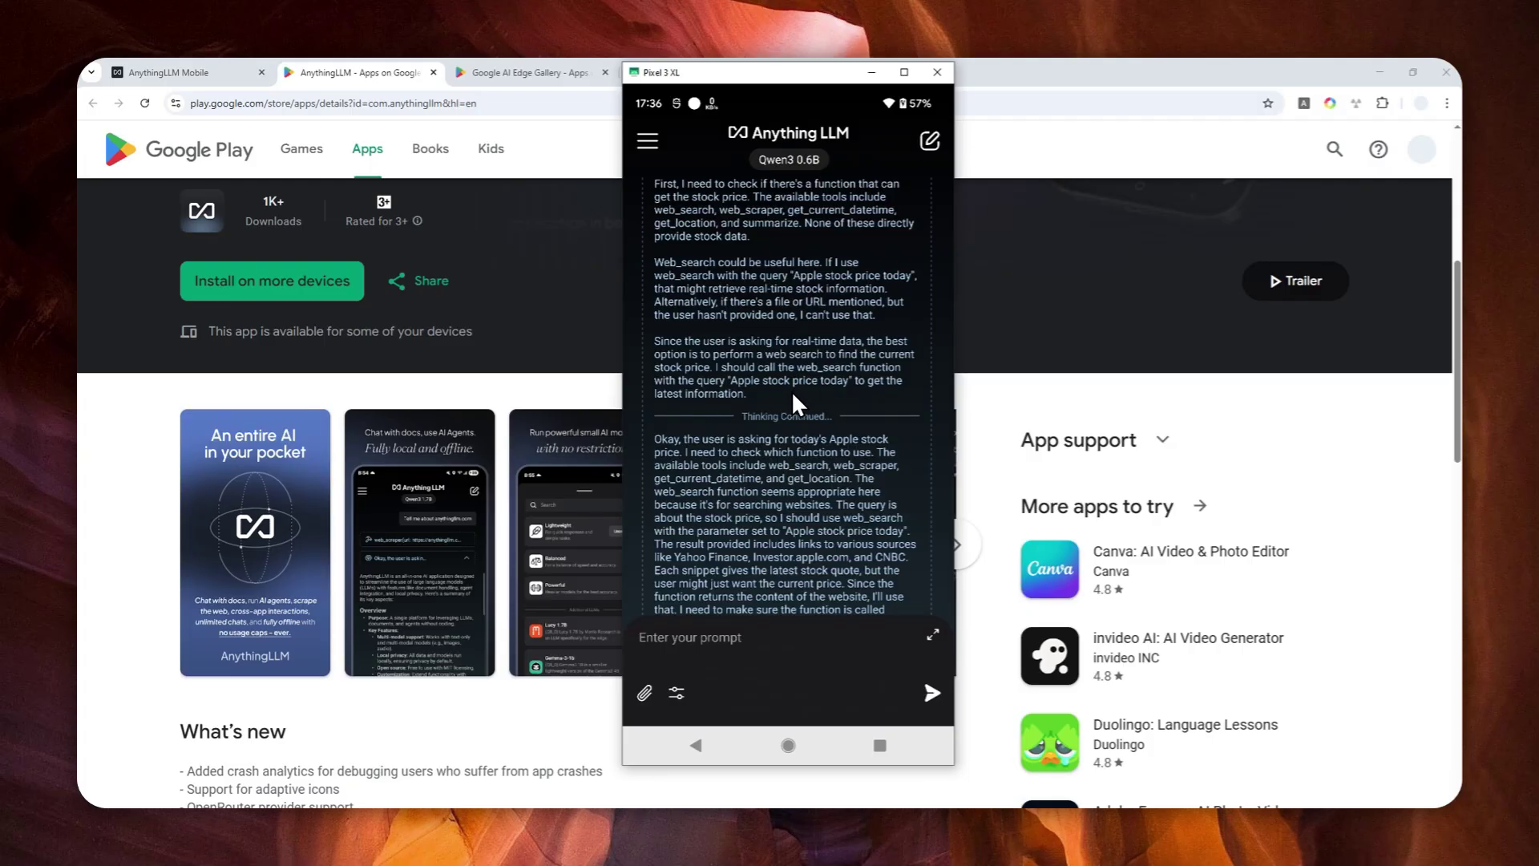
scroll(788, 392, down, 15)
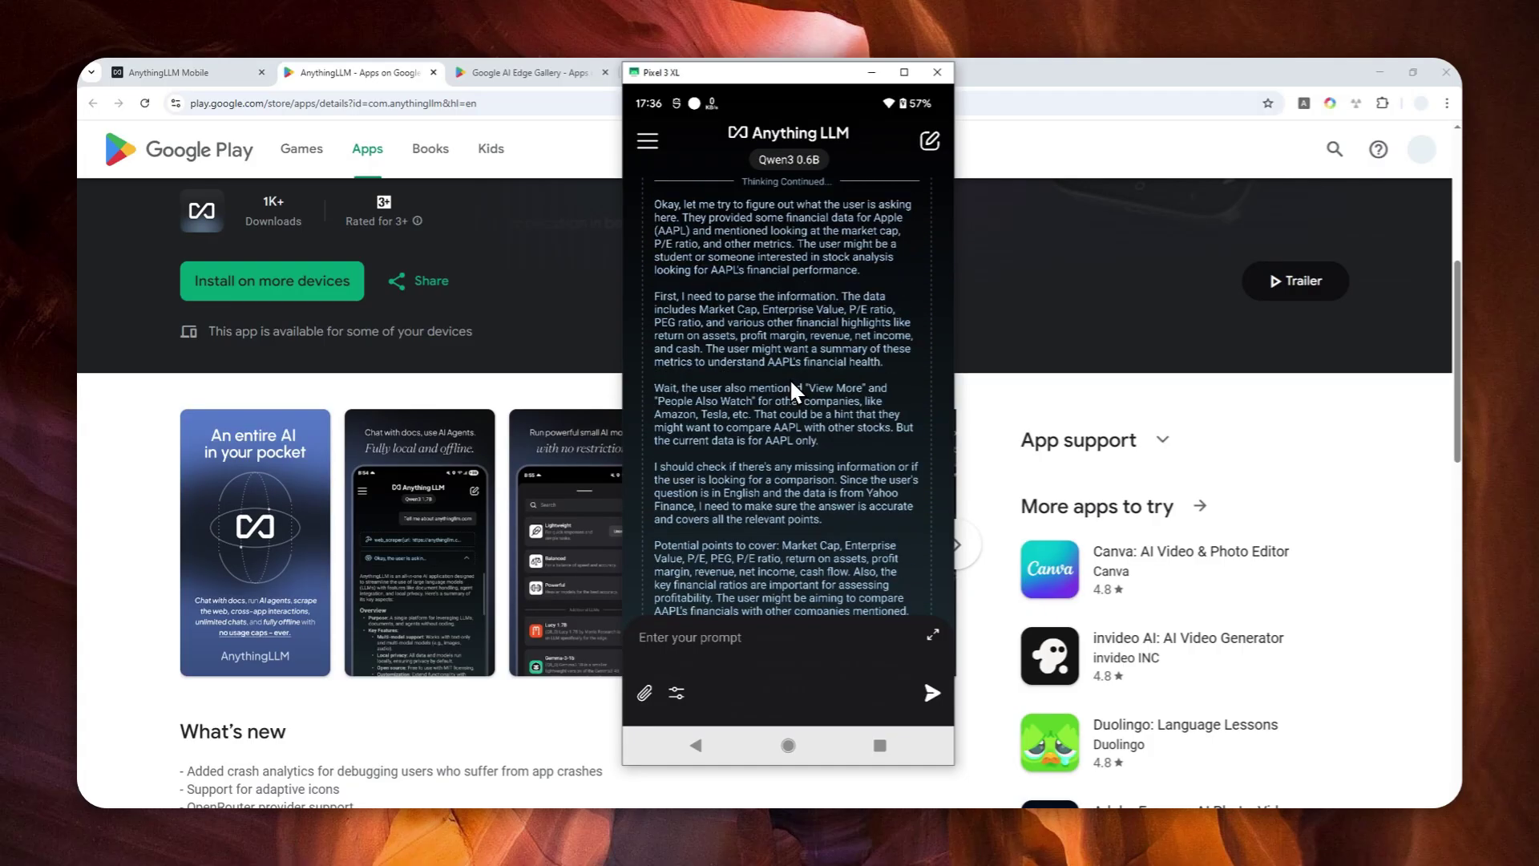
scroll(788, 396, down, 4)
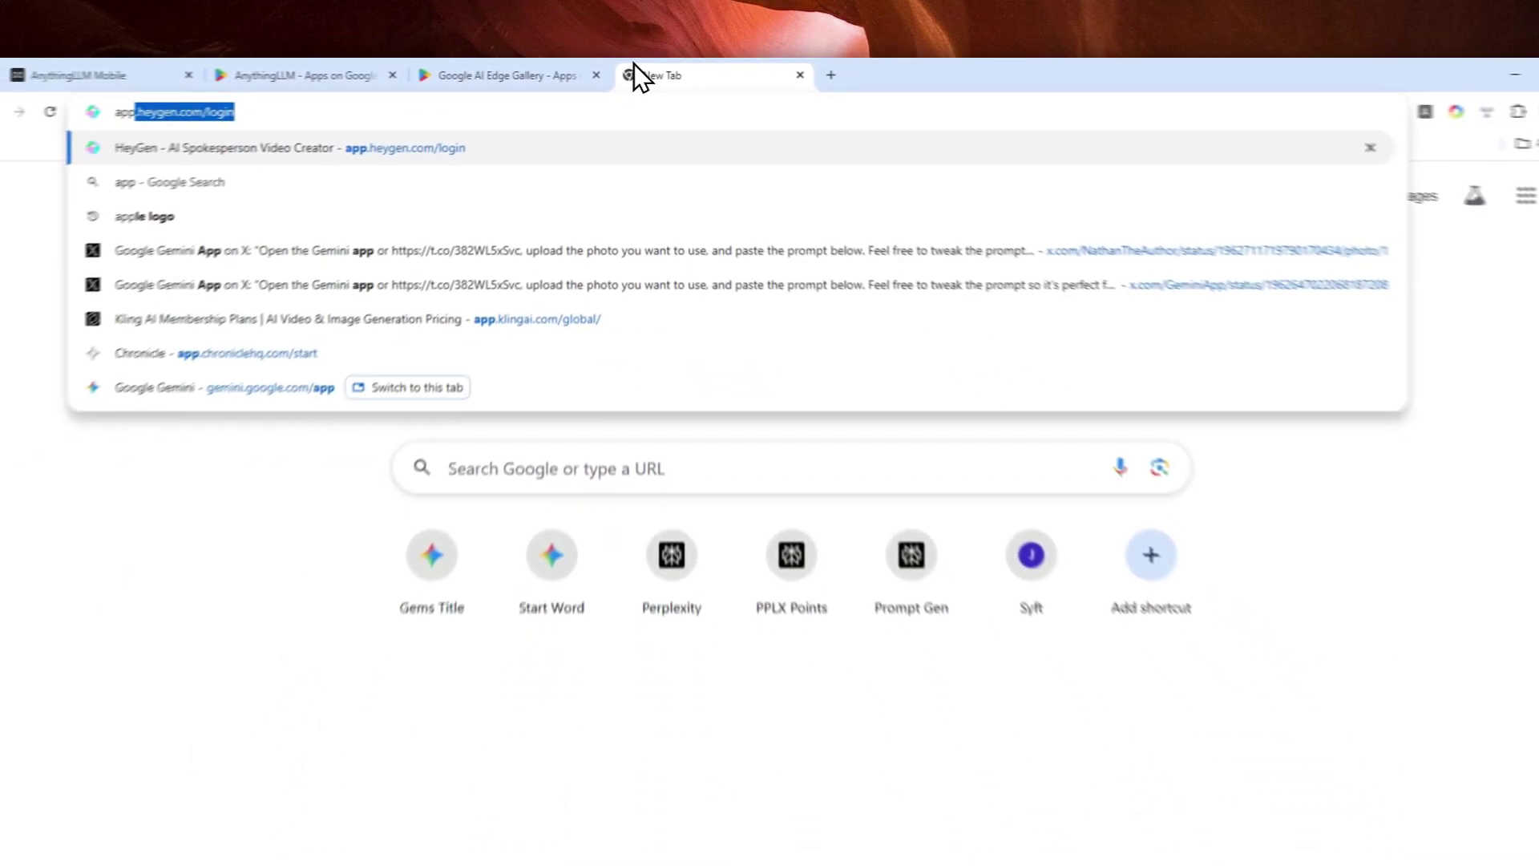
Step: Search Google for "apple market cap" in a new browser tab to check the model's figure
text(ket cap)
key(Return)
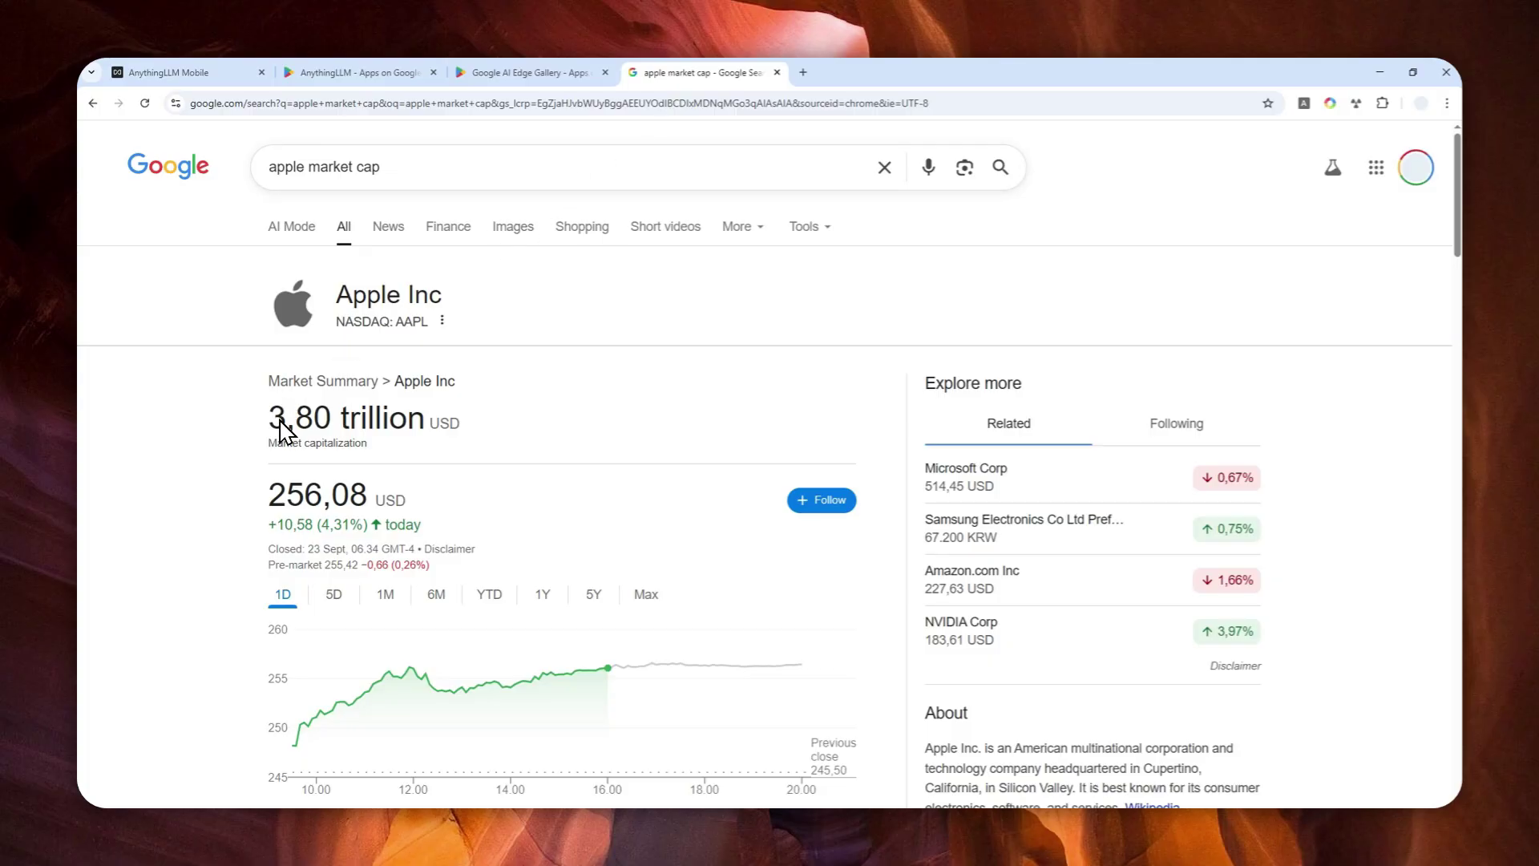
Step: Return to the AnythingLLM chat on the phone and open the list of available models
click(308, 818)
click(385, 762)
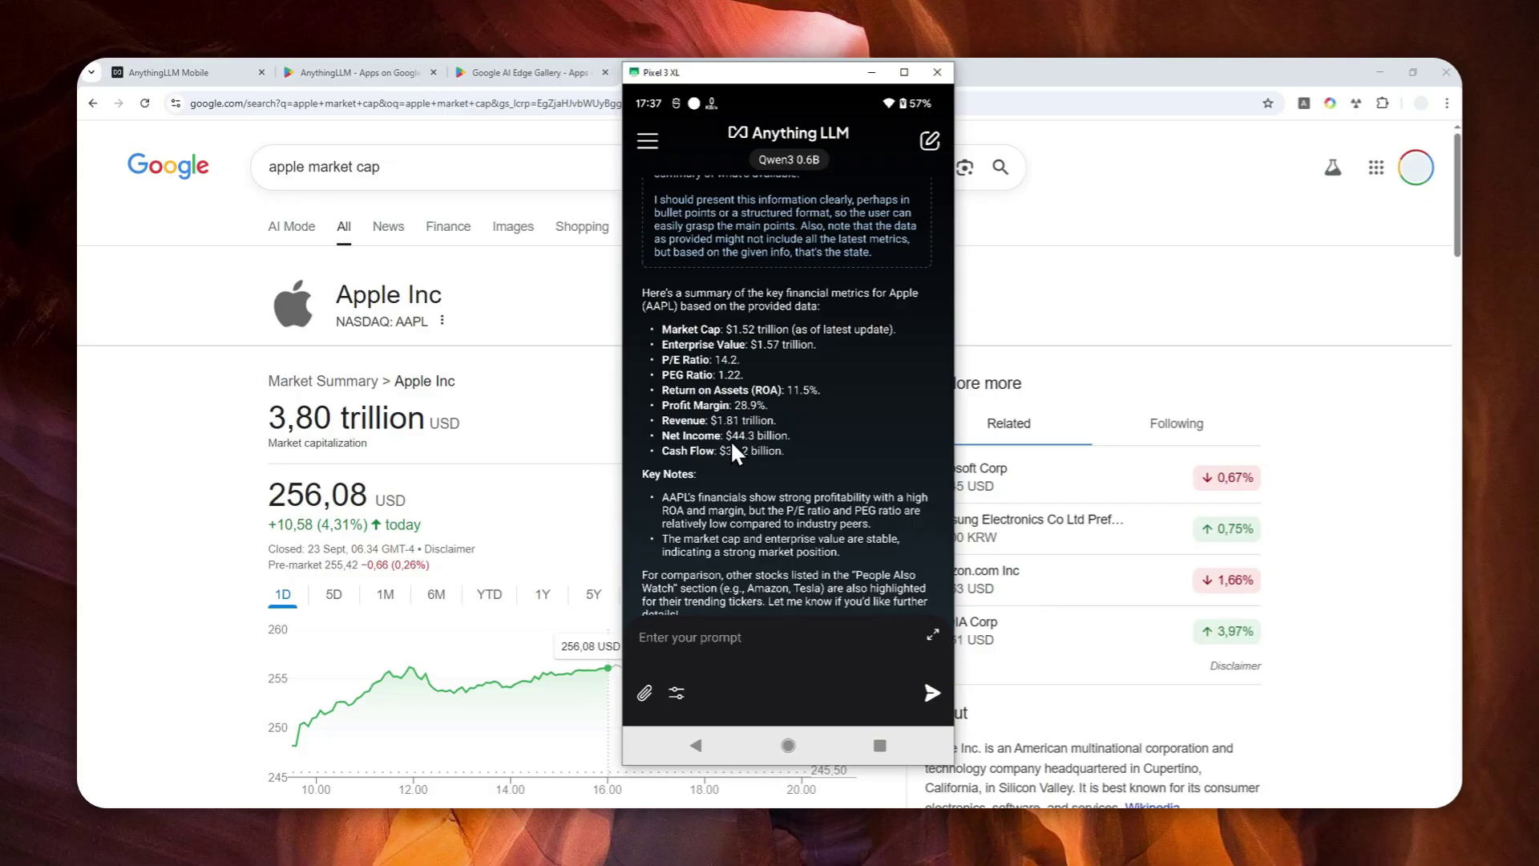
click(790, 159)
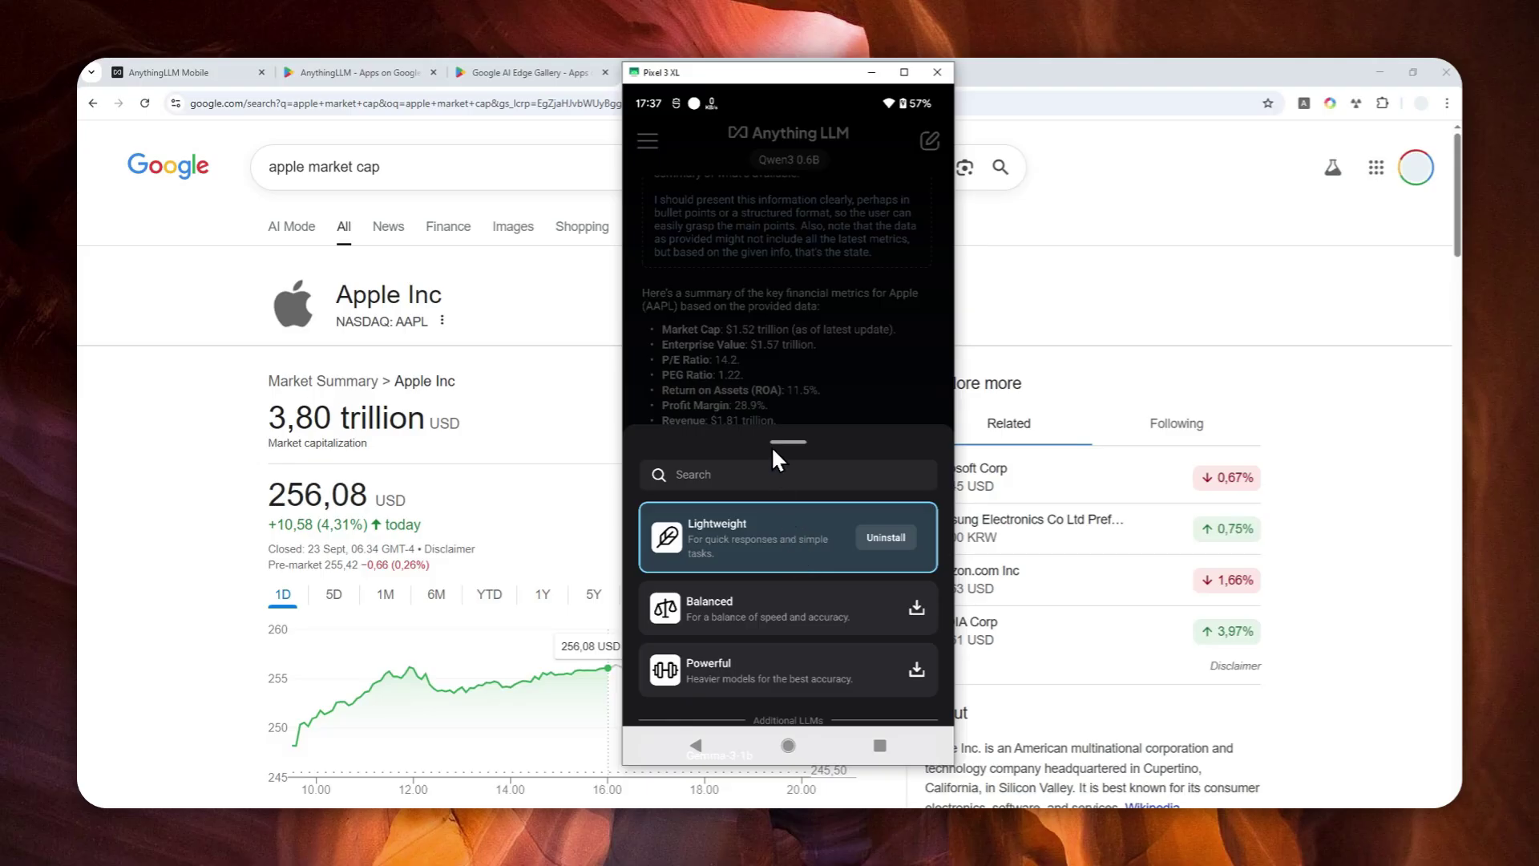
Step: Look through the preset and additional LLMs offered for download, and close the model list
scroll(794, 536, down, 2)
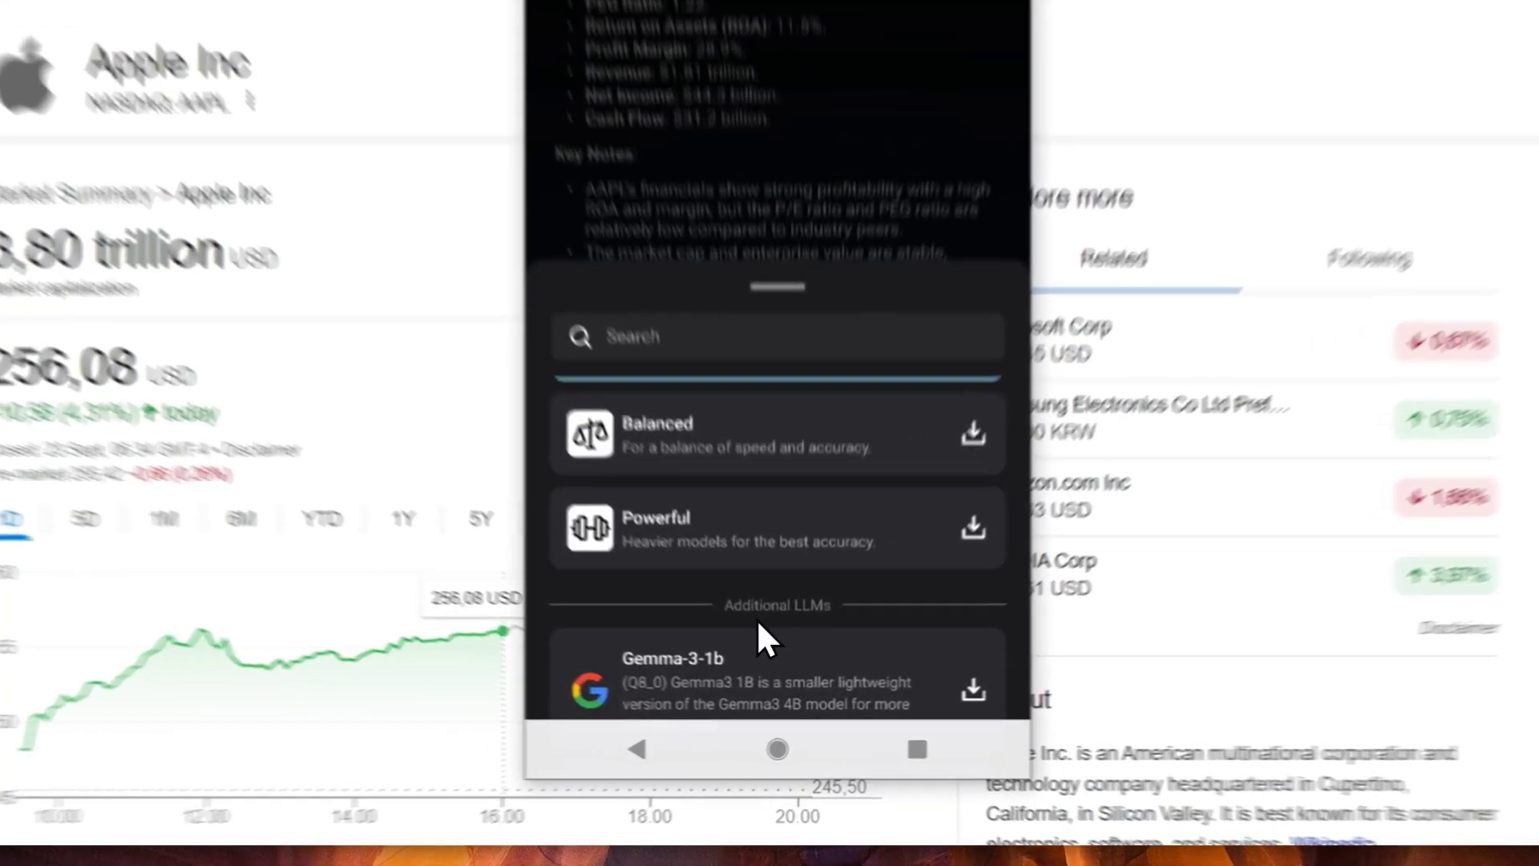
click(770, 696)
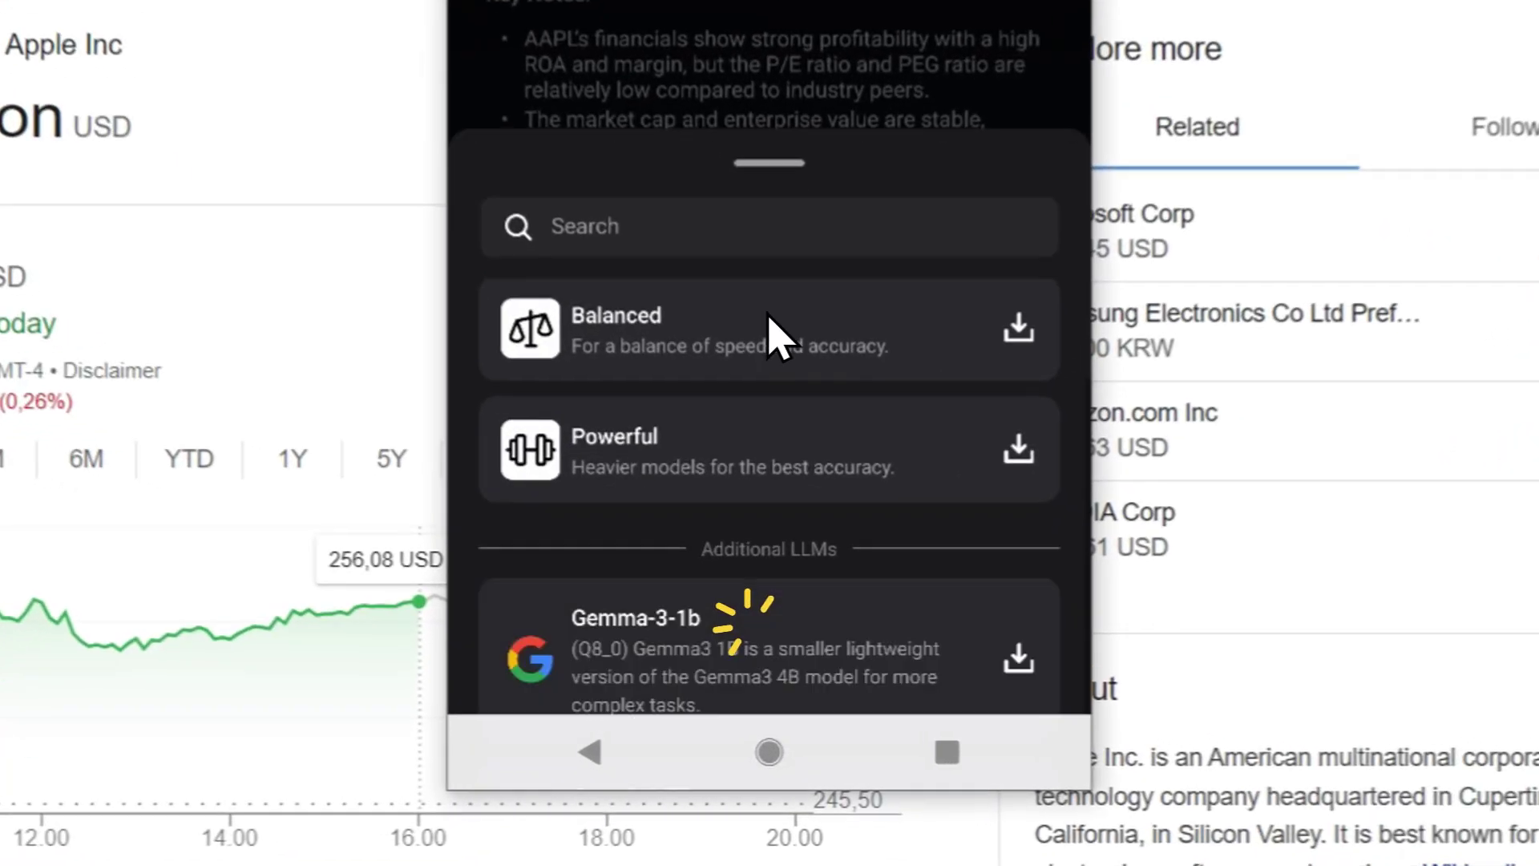
click(806, 443)
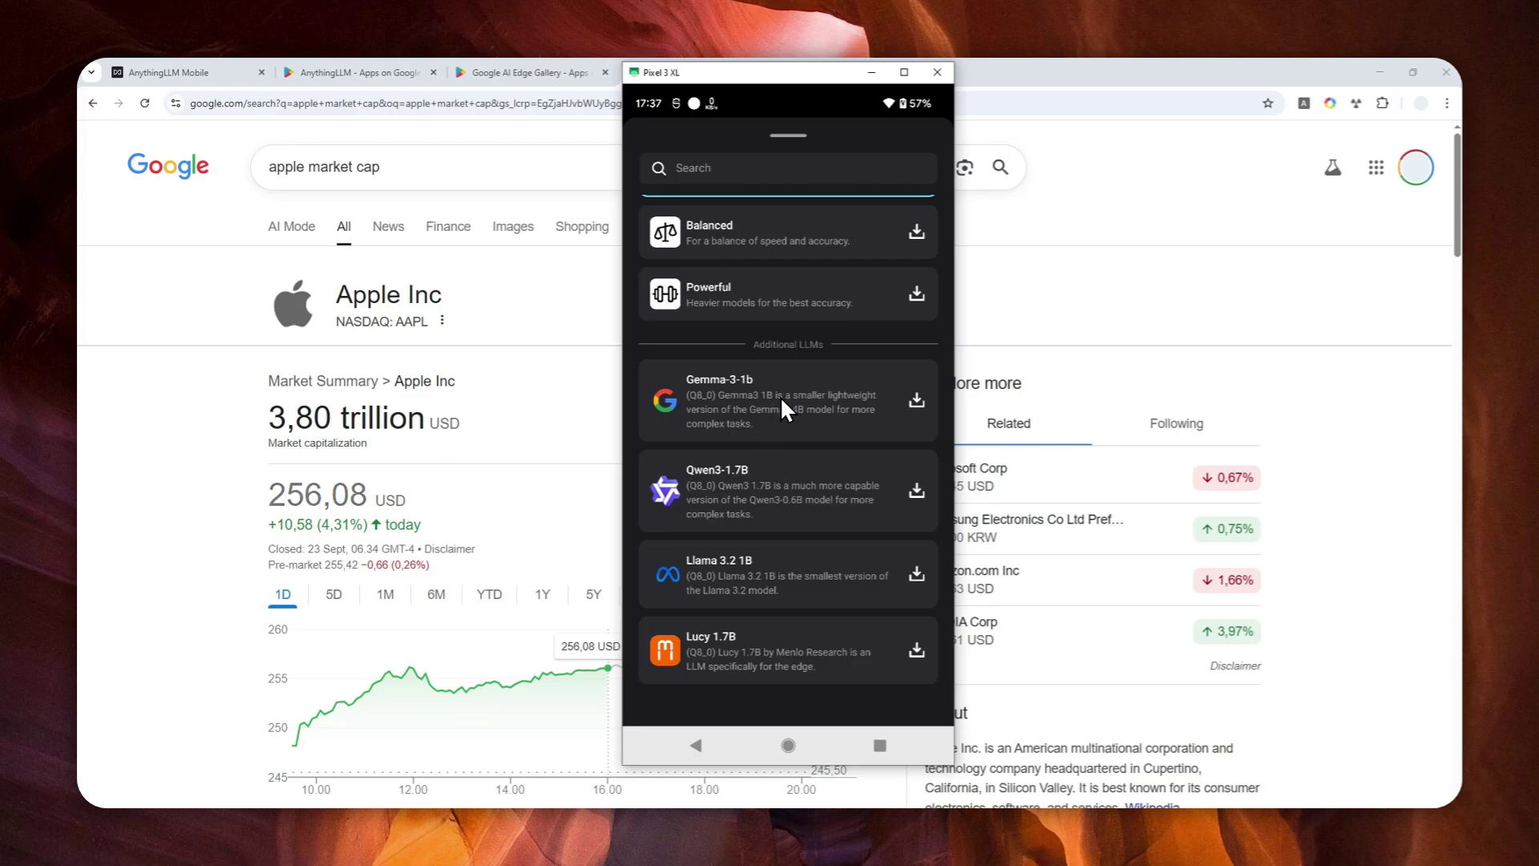
scroll(780, 341, up, 1)
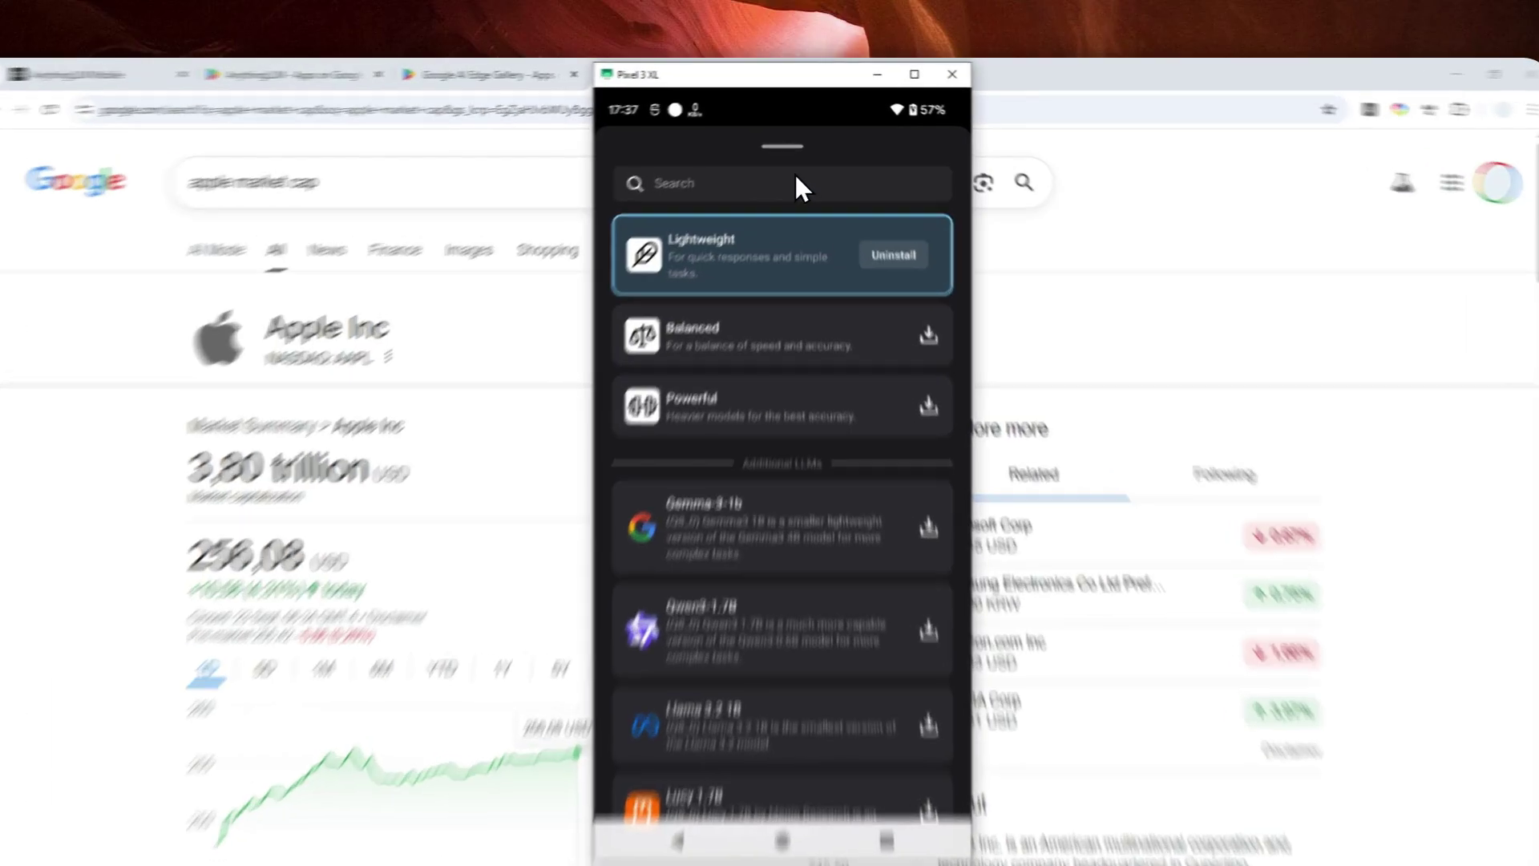
click(788, 135)
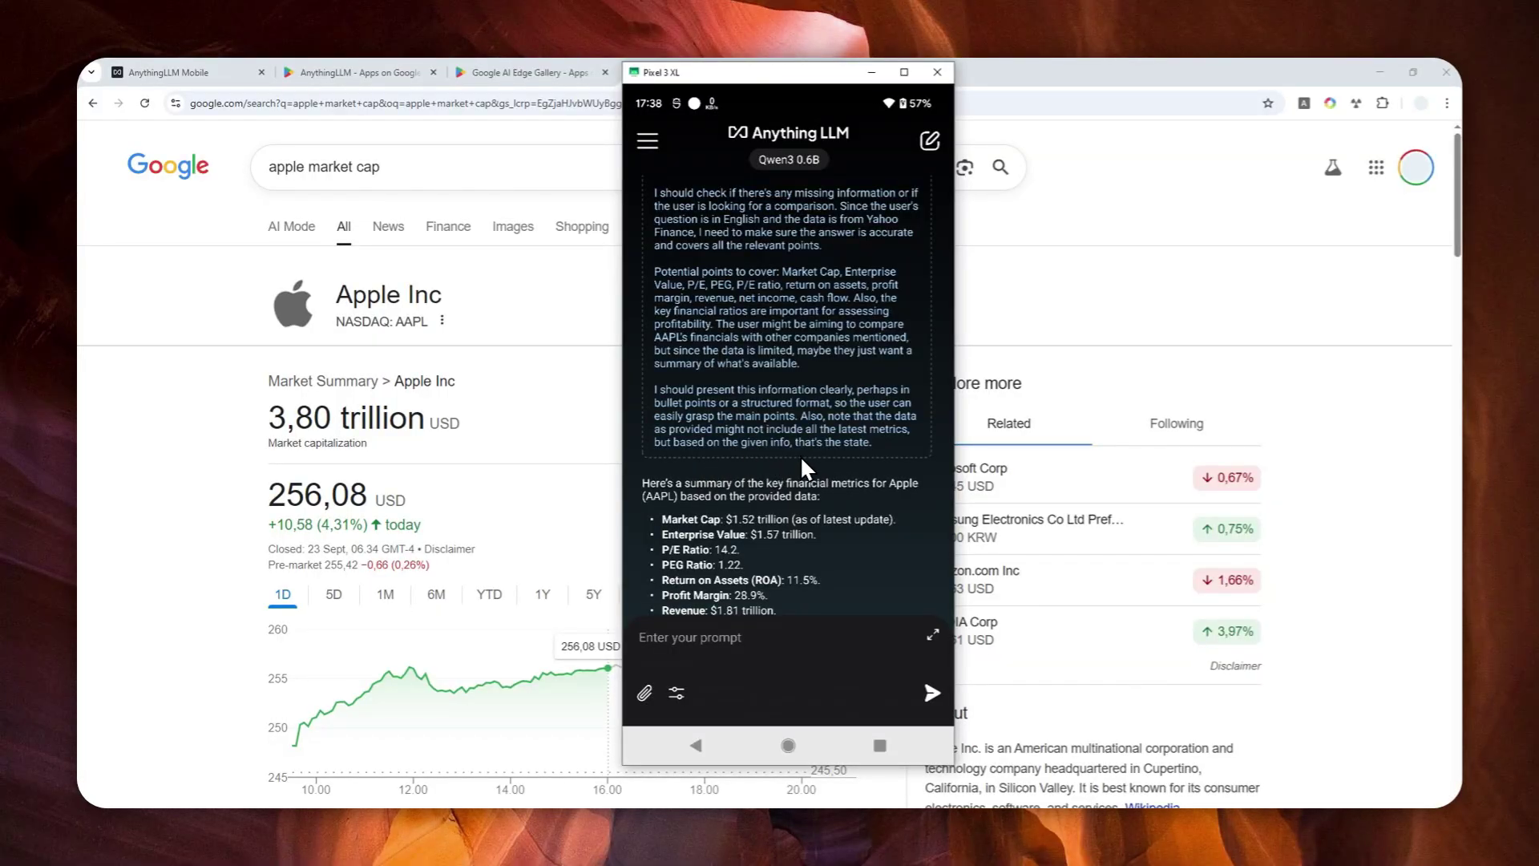
Step: Review the model's thinking, Apple metrics summary and key notes in the chat reply again
scroll(789, 460, up, 3)
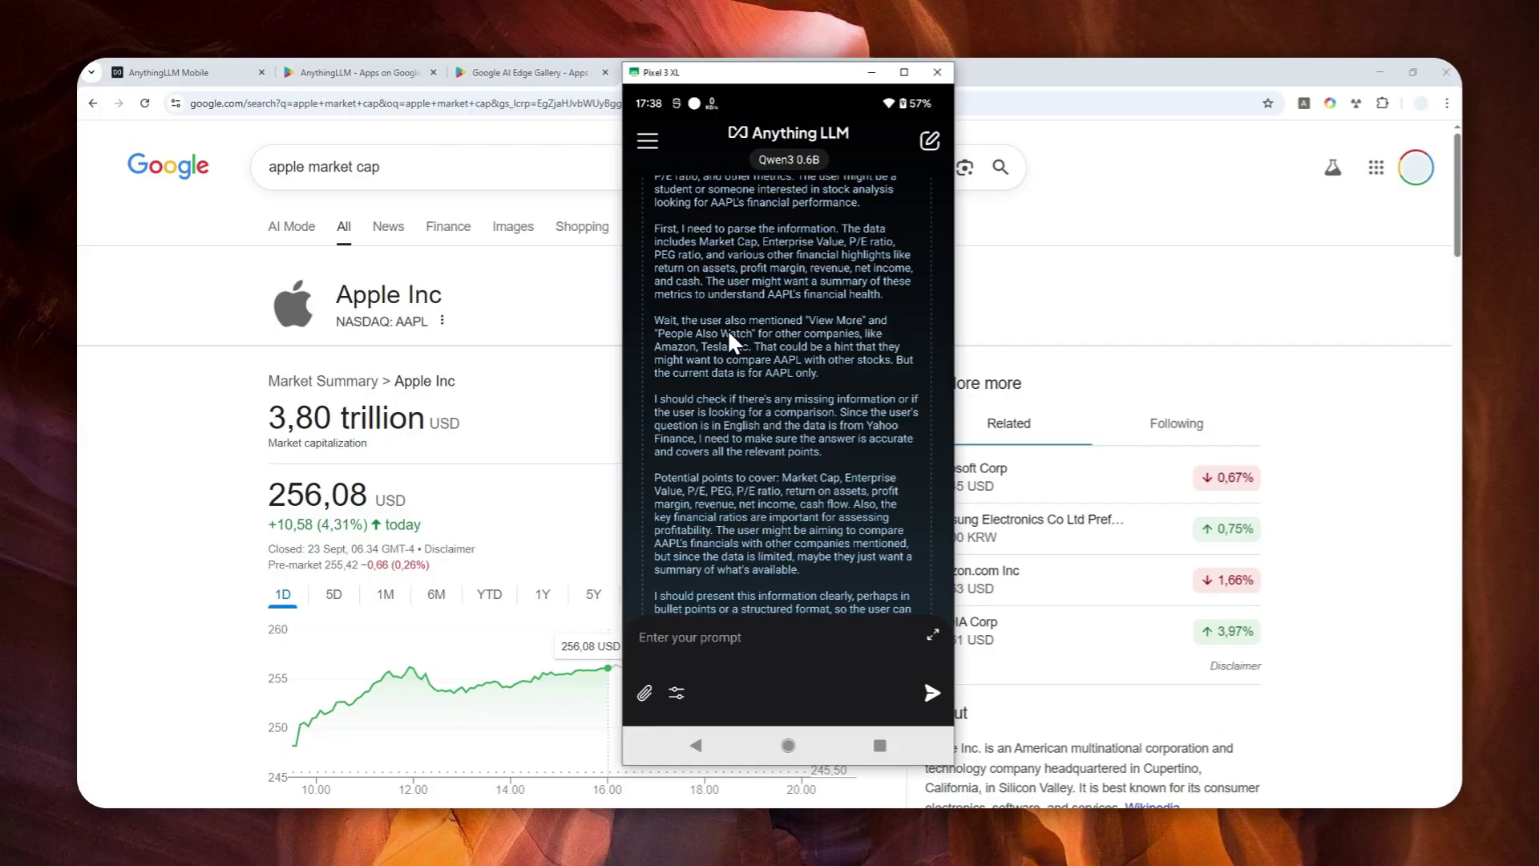
scroll(761, 339, down, 10)
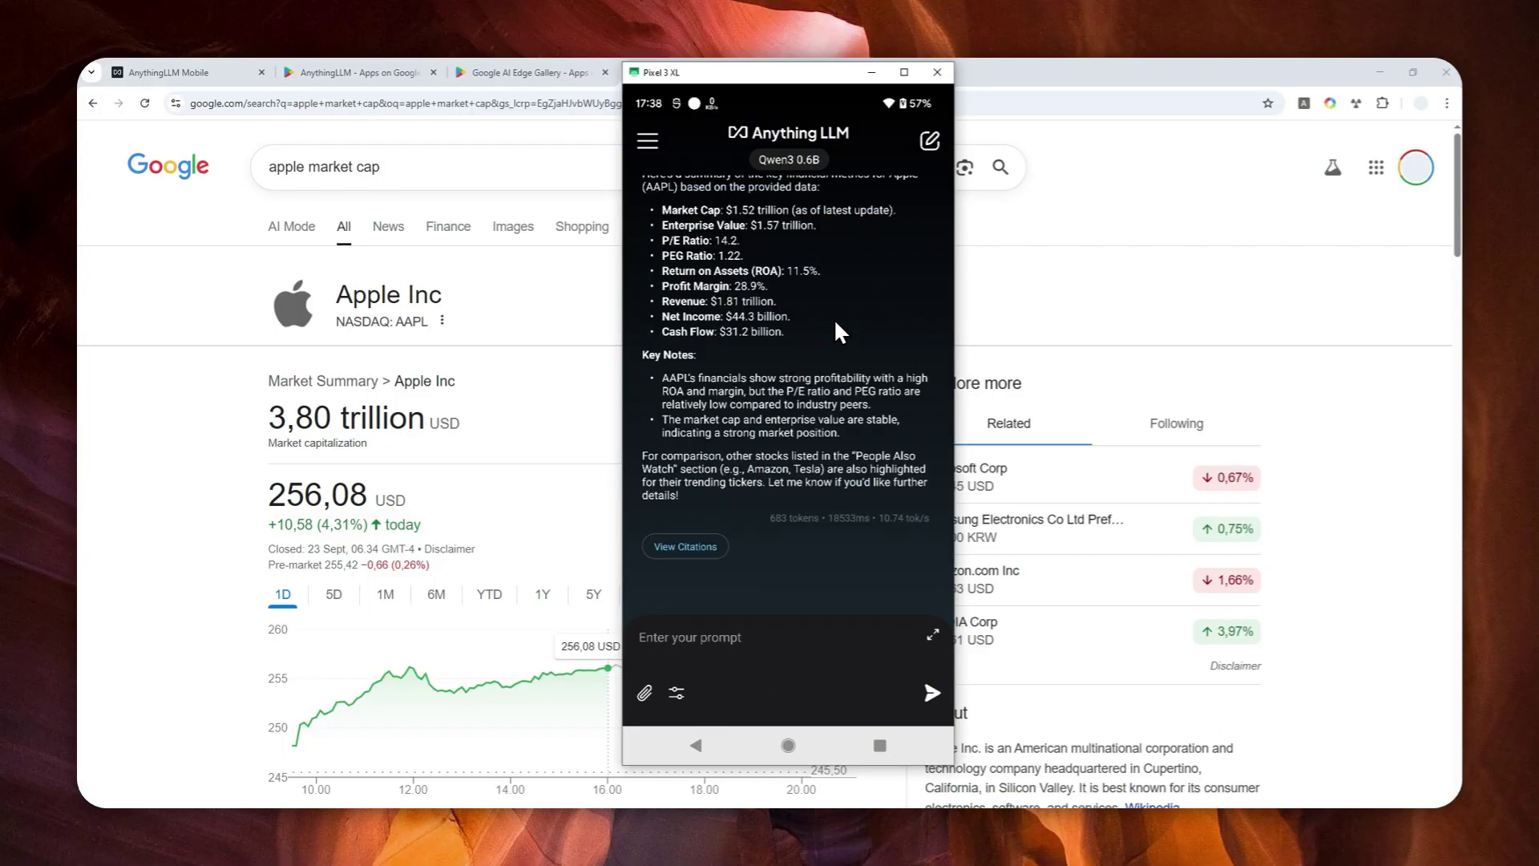
scroll(838, 332, up, 2)
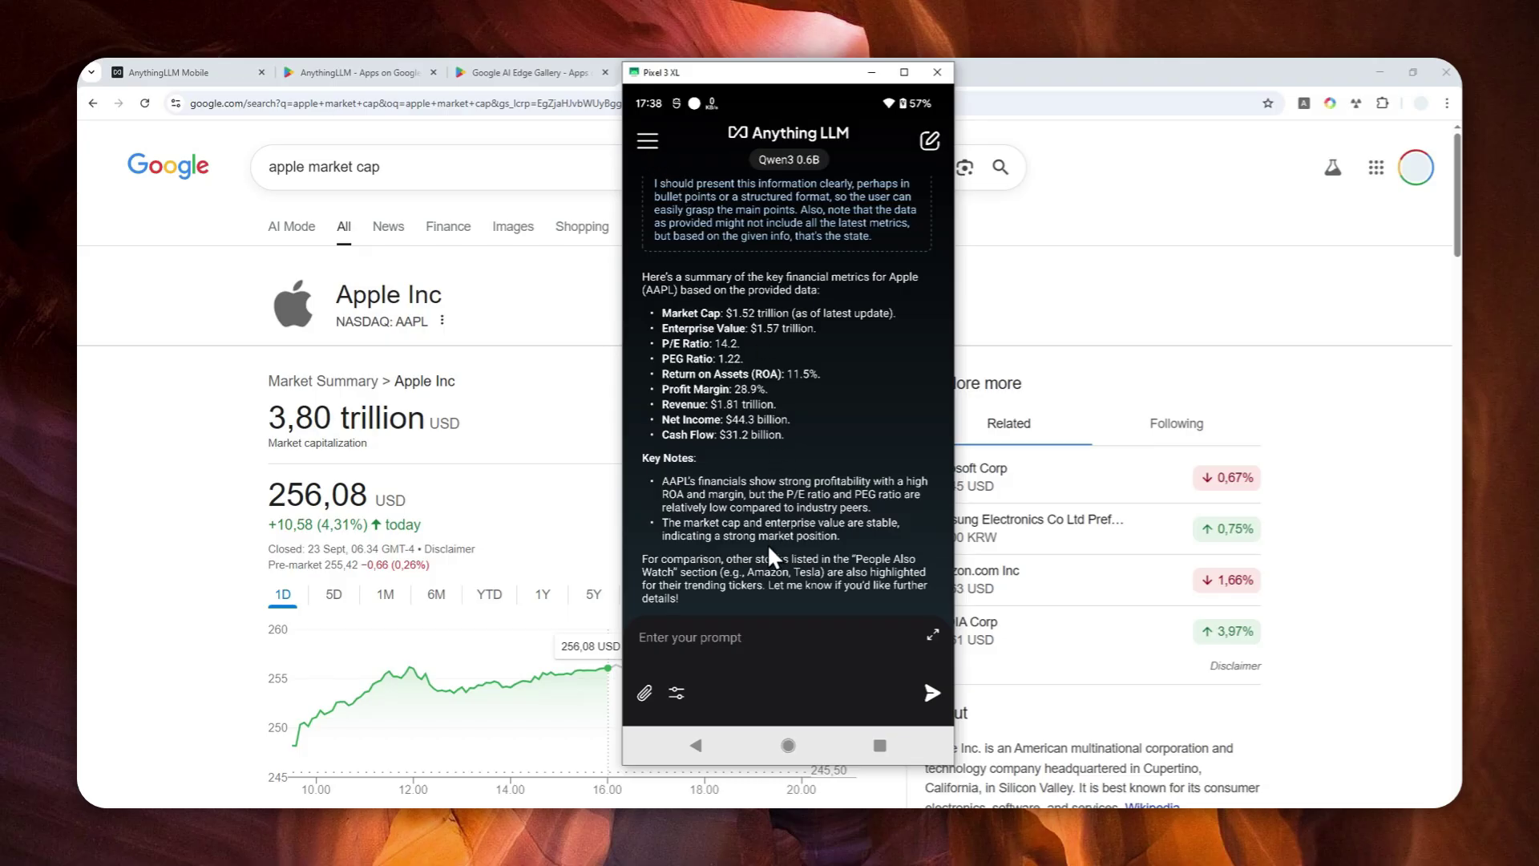
Step: Open the chat's tools list on the phone, and switch the browser to the AnythingLLM Mobile website
click(678, 691)
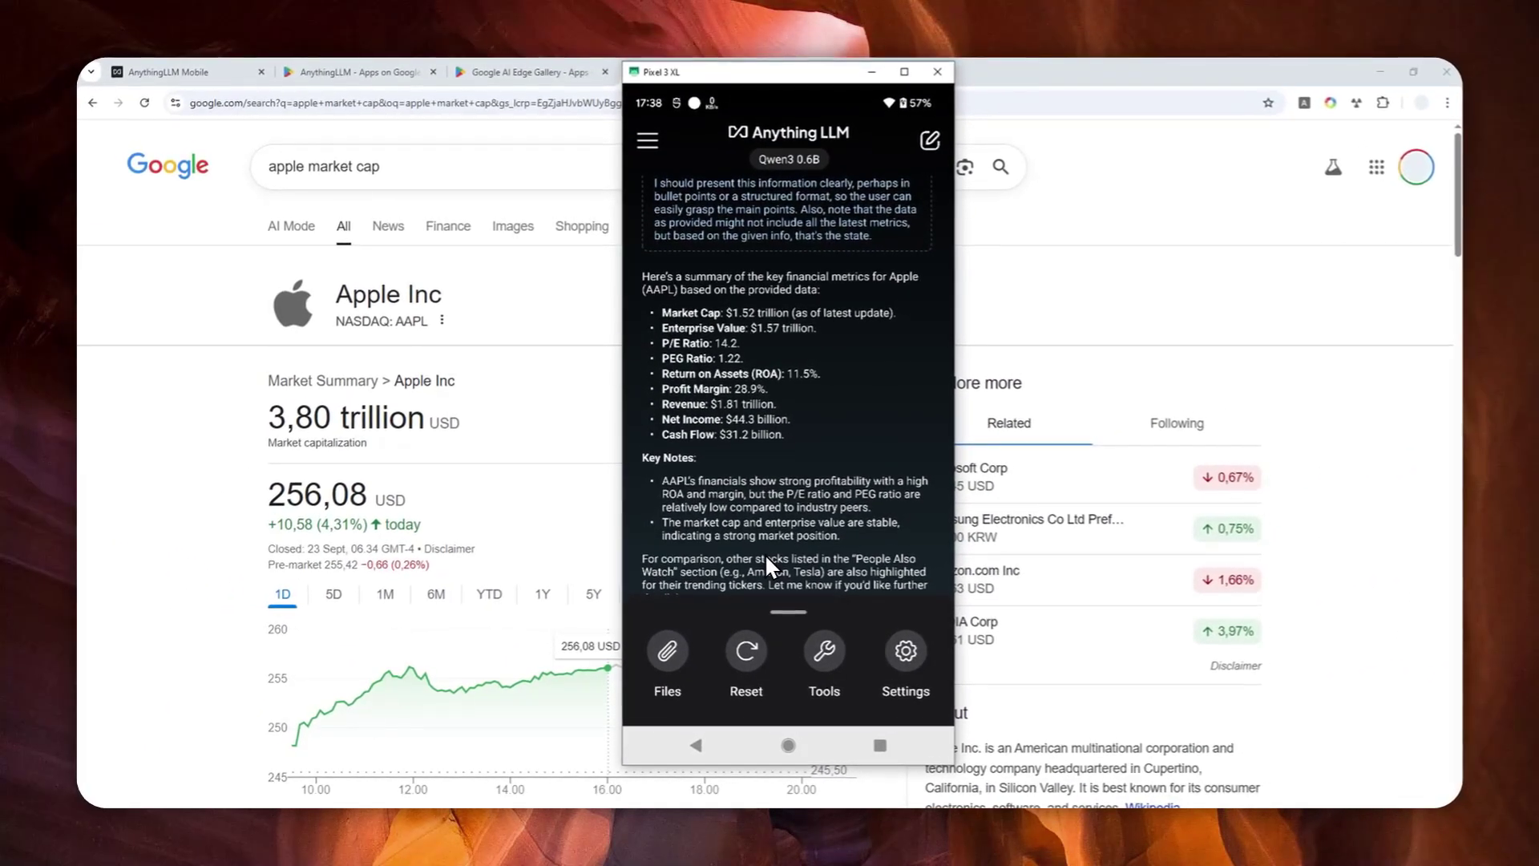
click(825, 651)
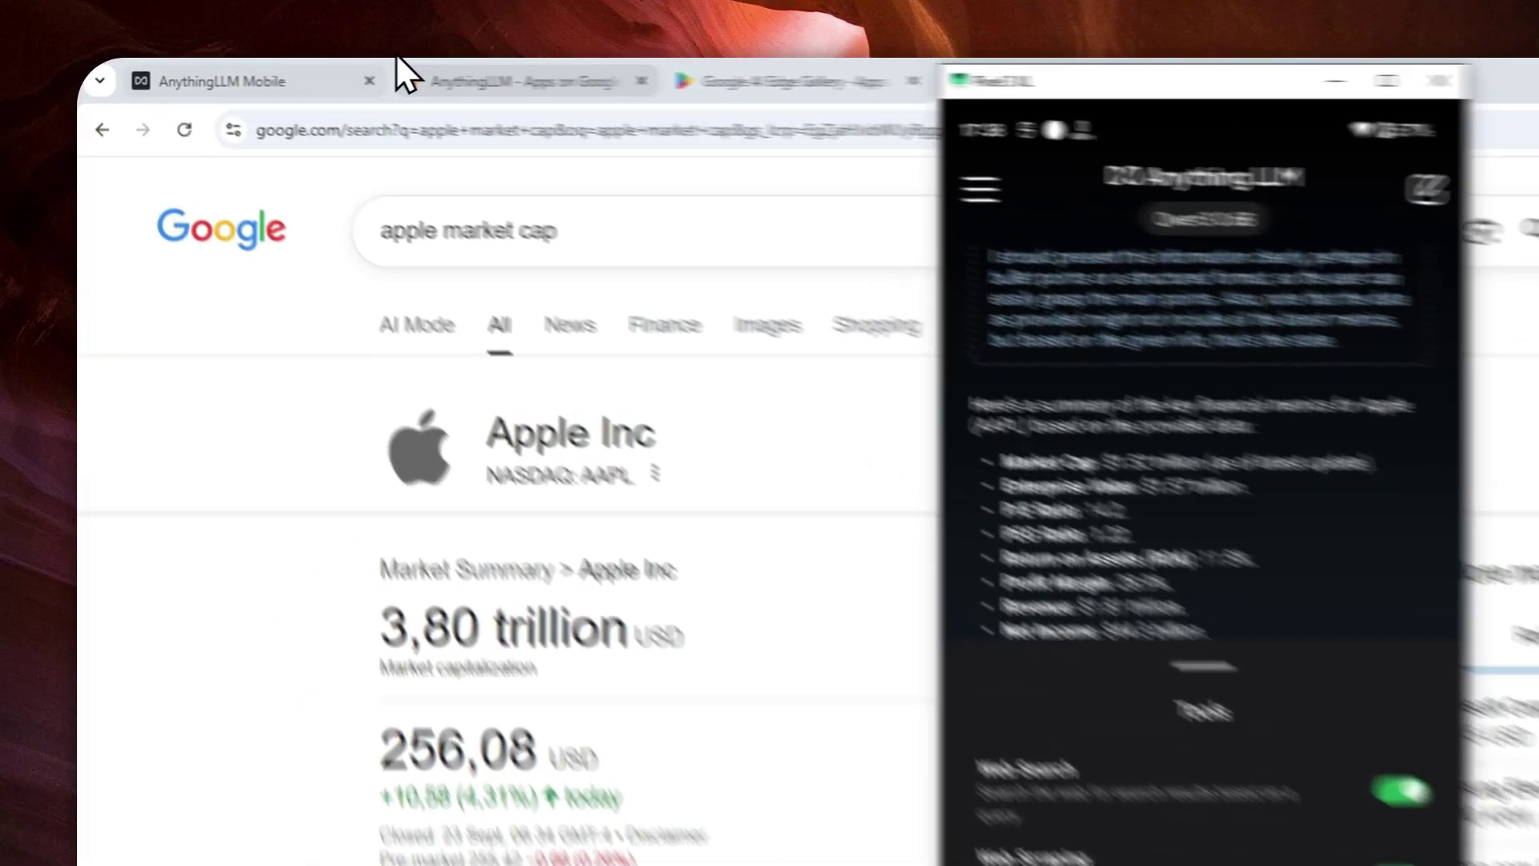
click(241, 72)
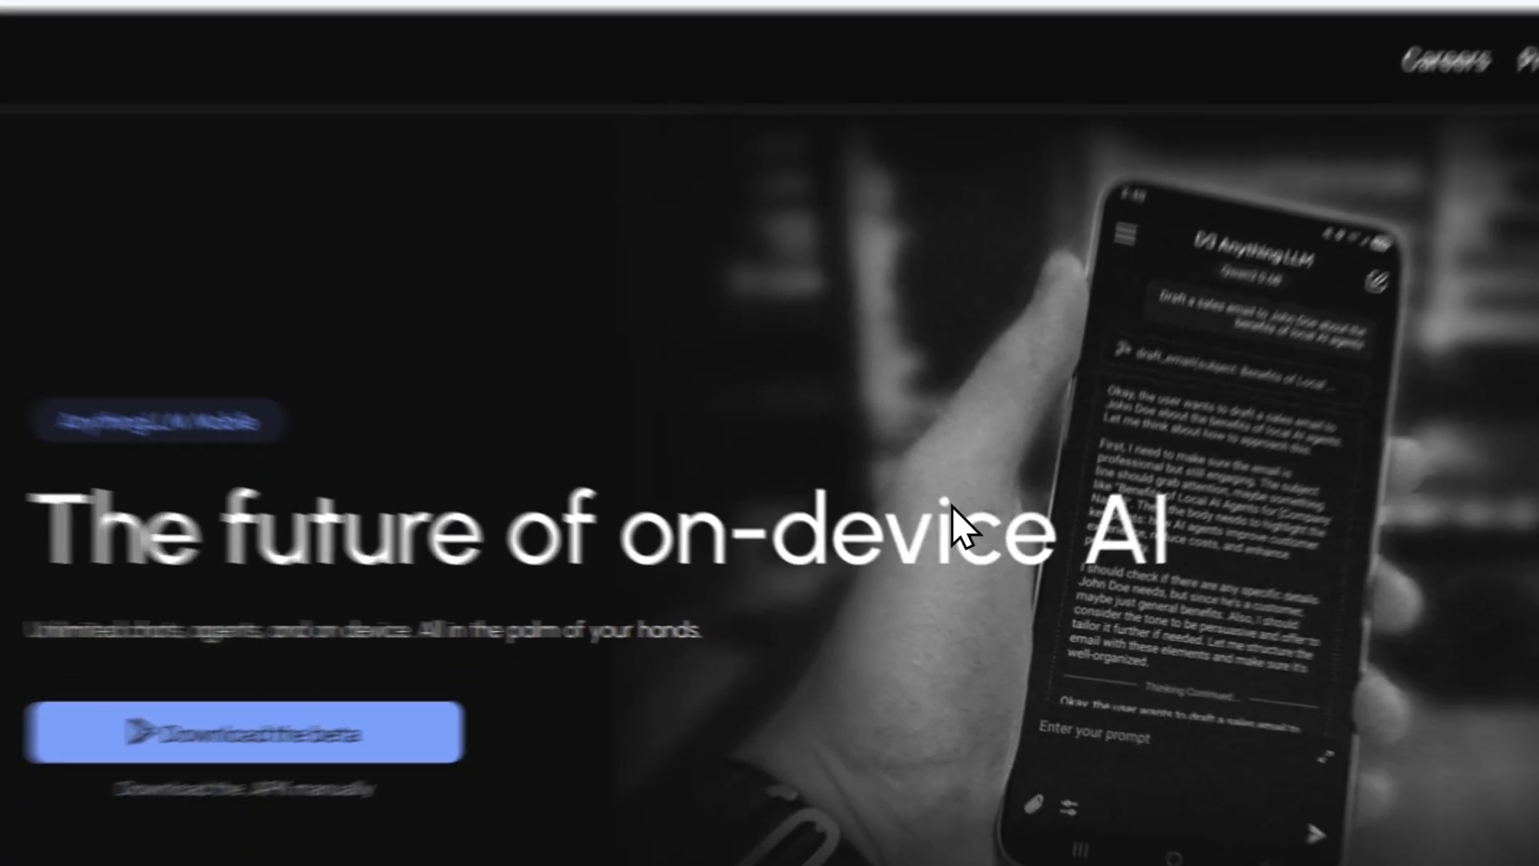